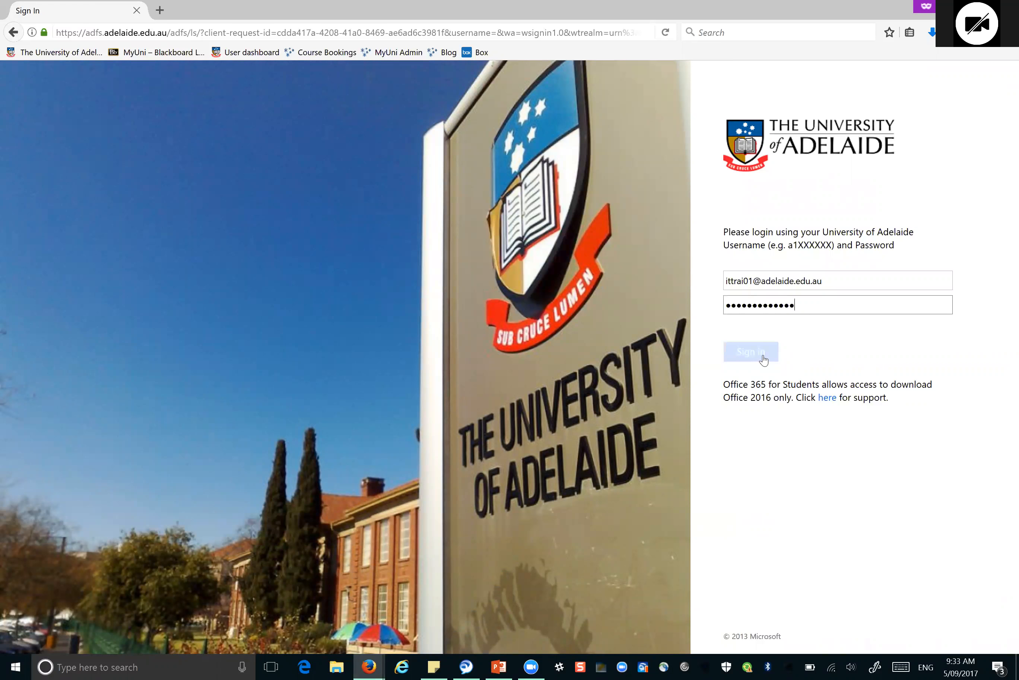
# Step: Sign in to the university's Office 365 account and open Microsoft Forms
pyautogui.click(761, 353)
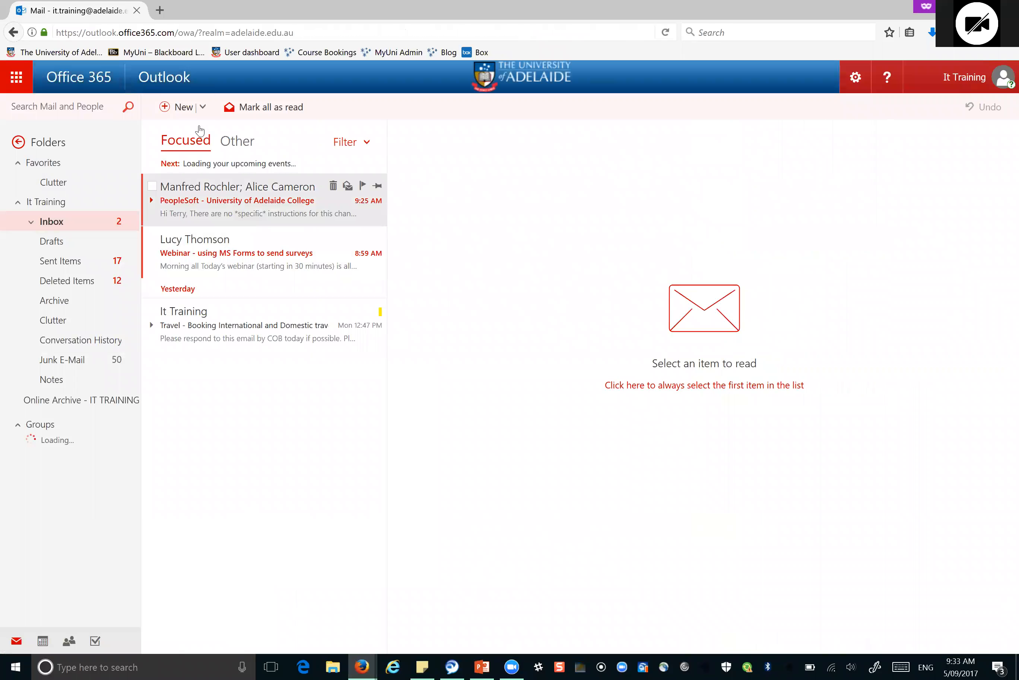
pyautogui.click(19, 84)
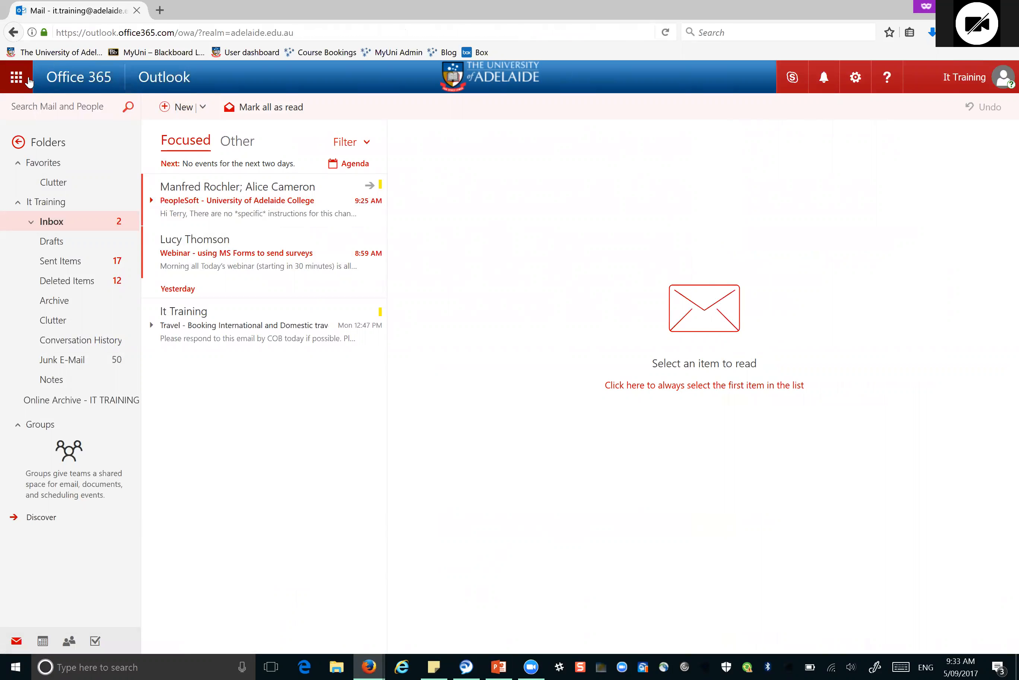
pyautogui.click(20, 83)
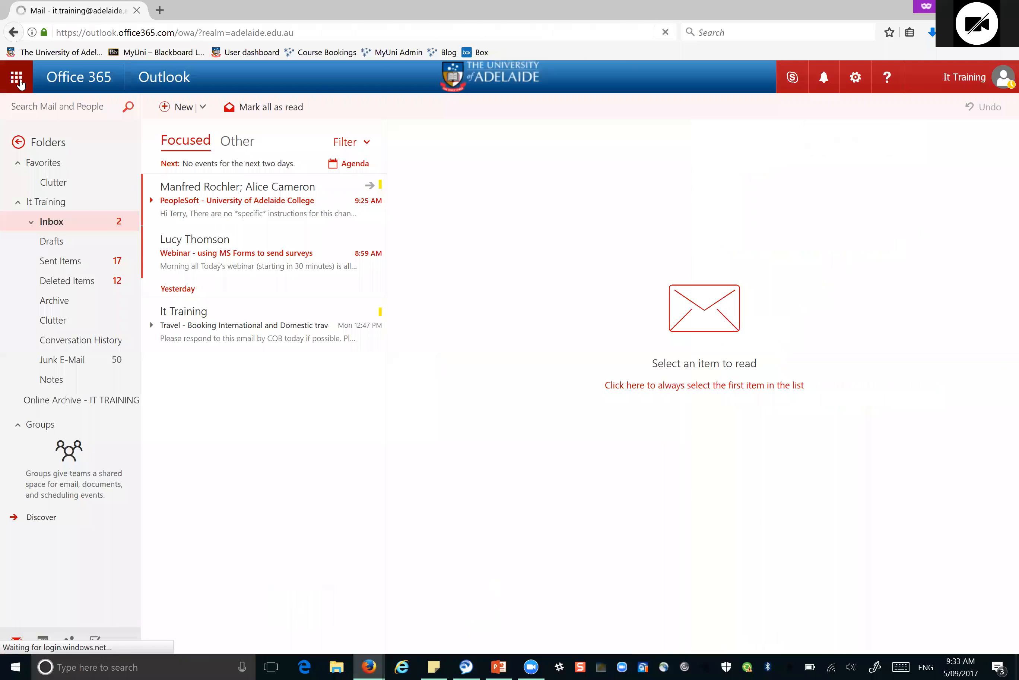
pyautogui.click(17, 79)
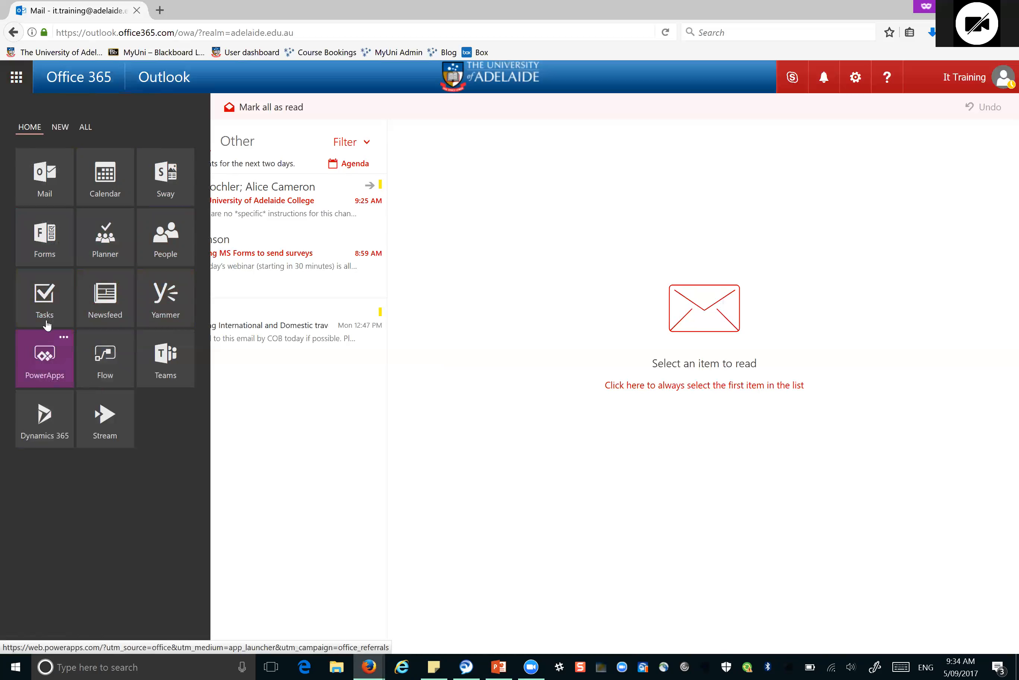
pyautogui.click(44, 246)
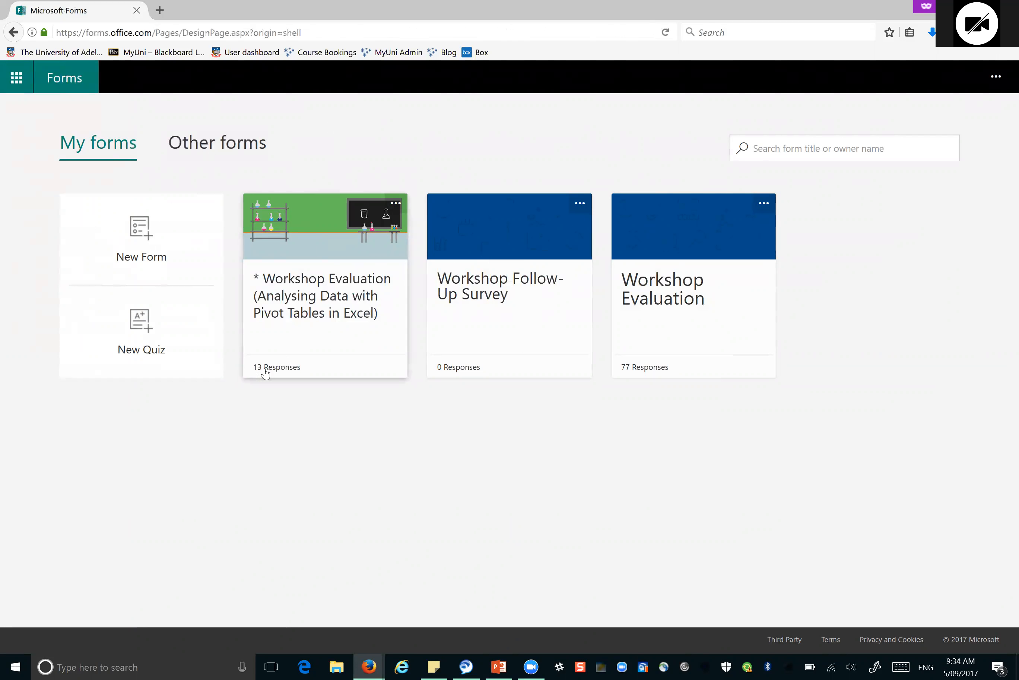
pyautogui.press('ctrl')
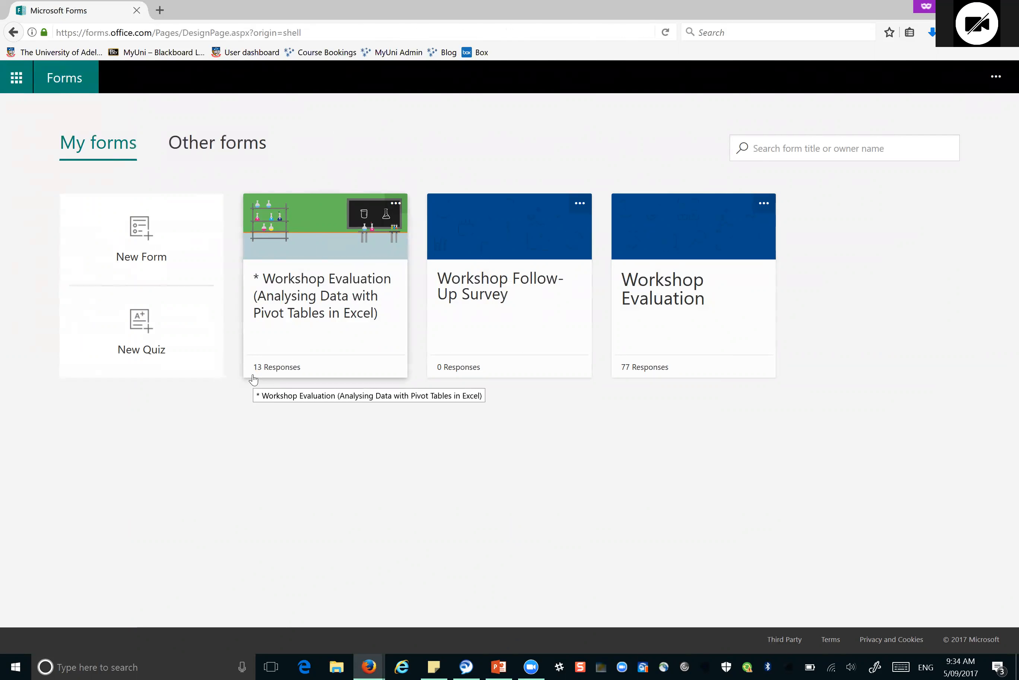
pyautogui.press('ctrl')
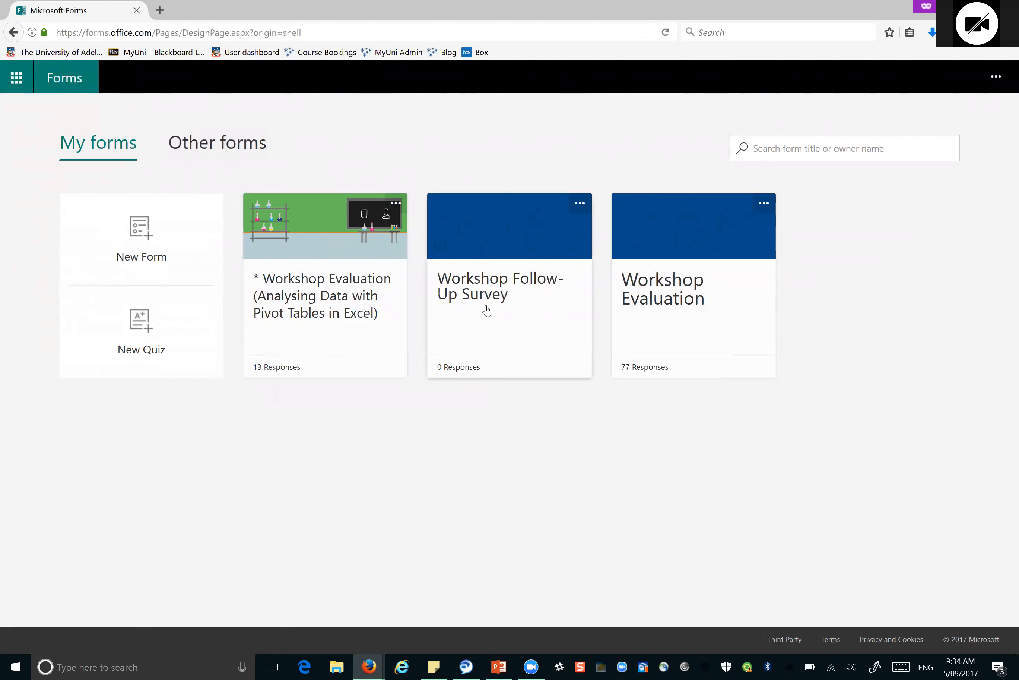
pyautogui.press('ctrl')
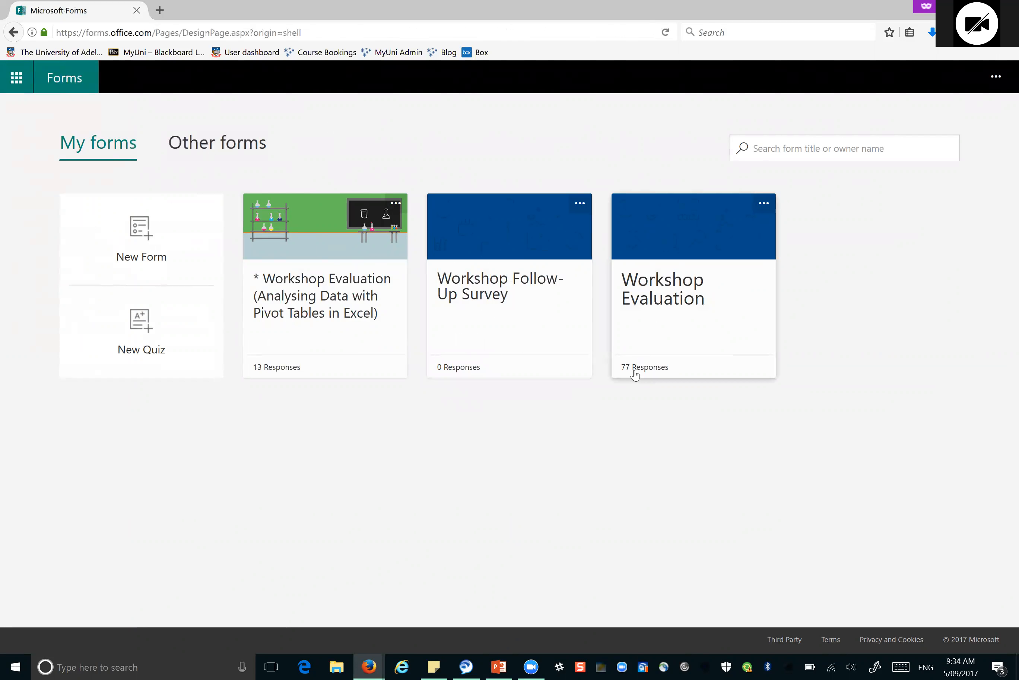
pyautogui.press('ctrl')
pyautogui.press('ctrl')
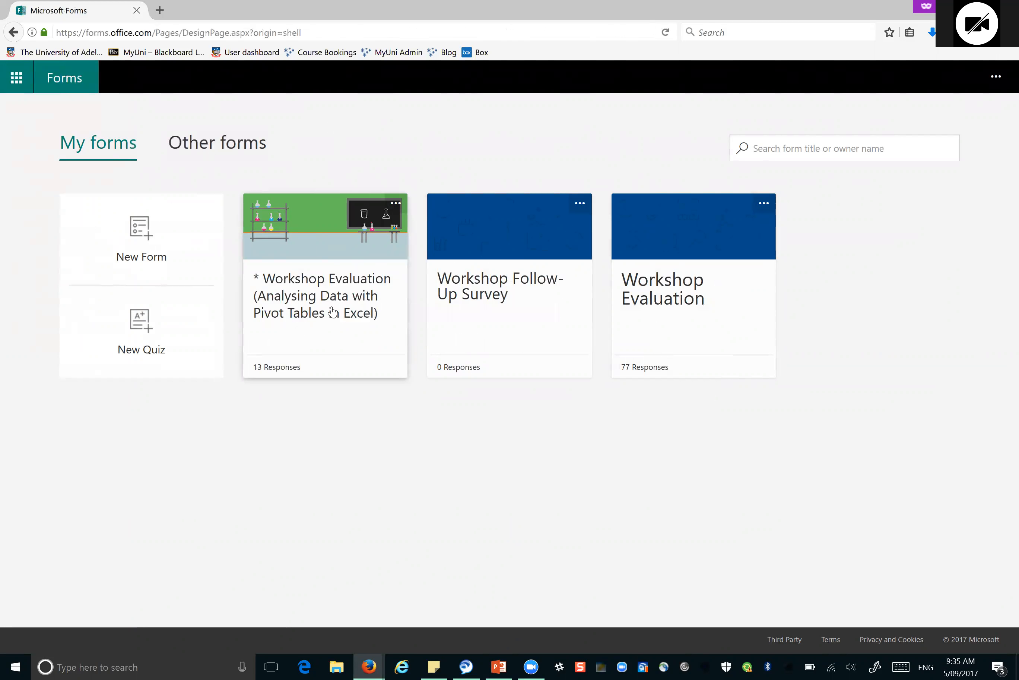
# Step: Open the form "* Workshop Evaluation (Analysing Data with Pivot Tables in Excel)" and review its questions through to the last one
pyautogui.click(349, 308)
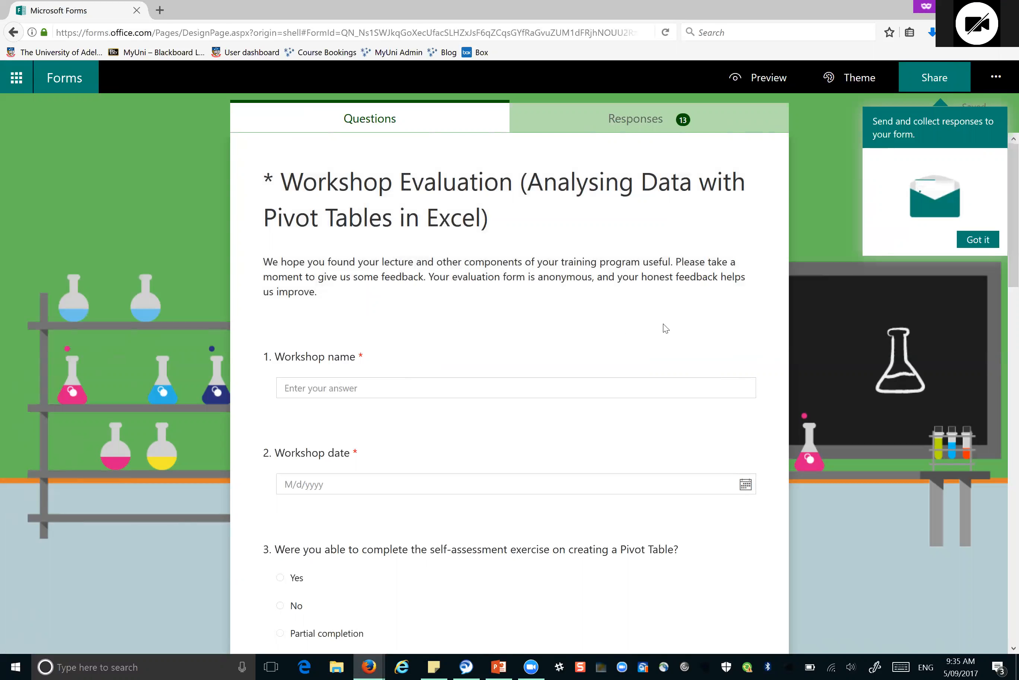
pyautogui.scroll(-5, 728, 364)
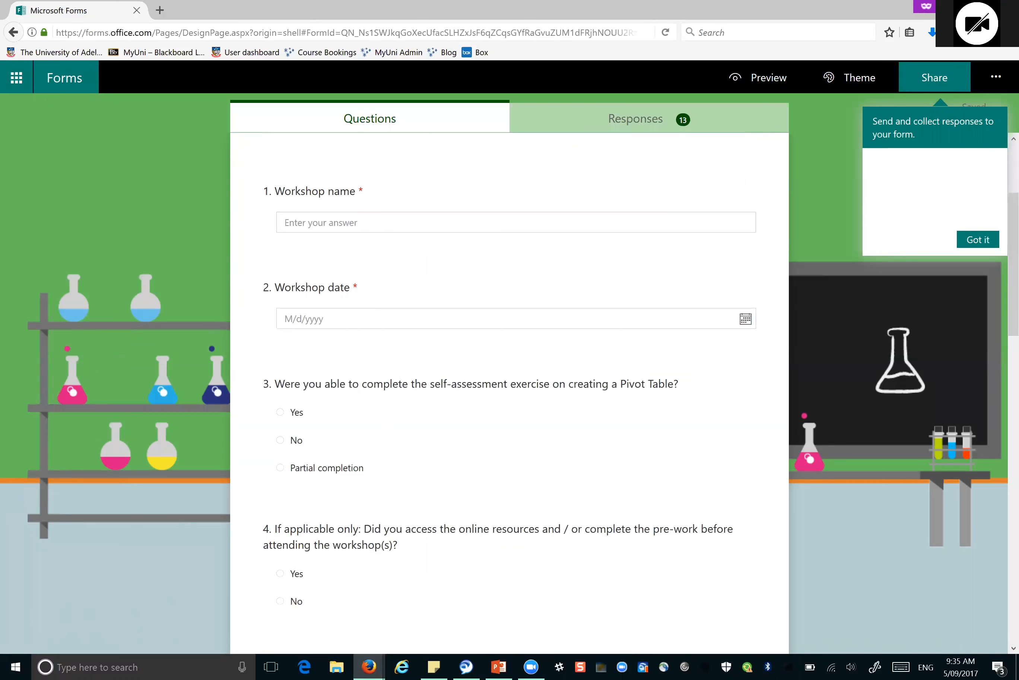
pyautogui.scroll(-10, 728, 364)
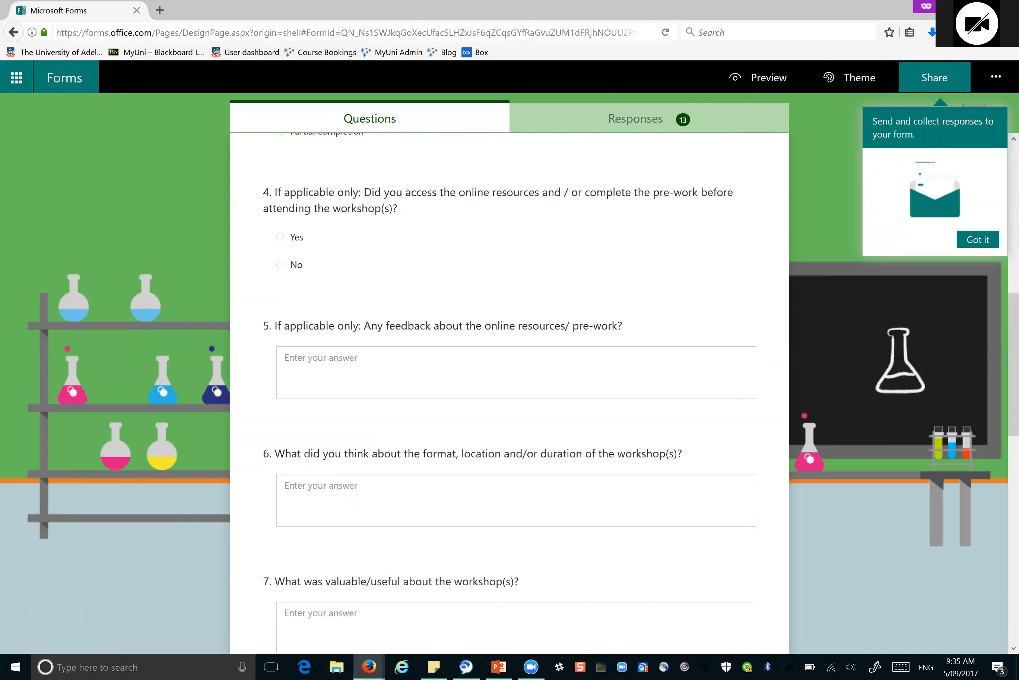
pyautogui.scroll(-10, 755, 456)
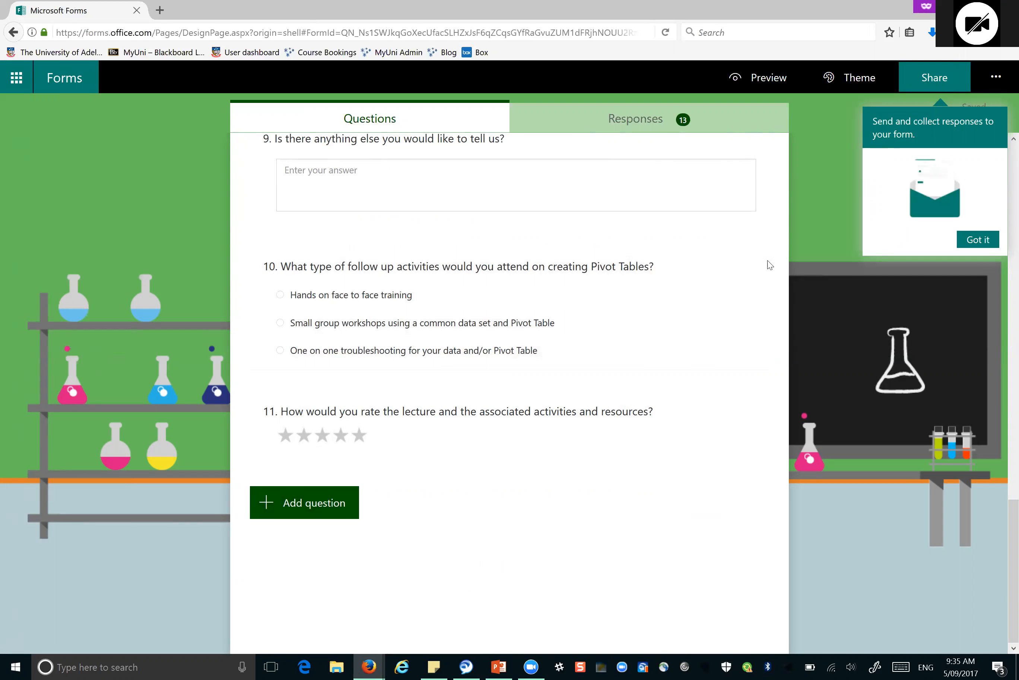
# Step: Show the form's collected responses and examine the summaries and charts for each question
pyautogui.click(647, 124)
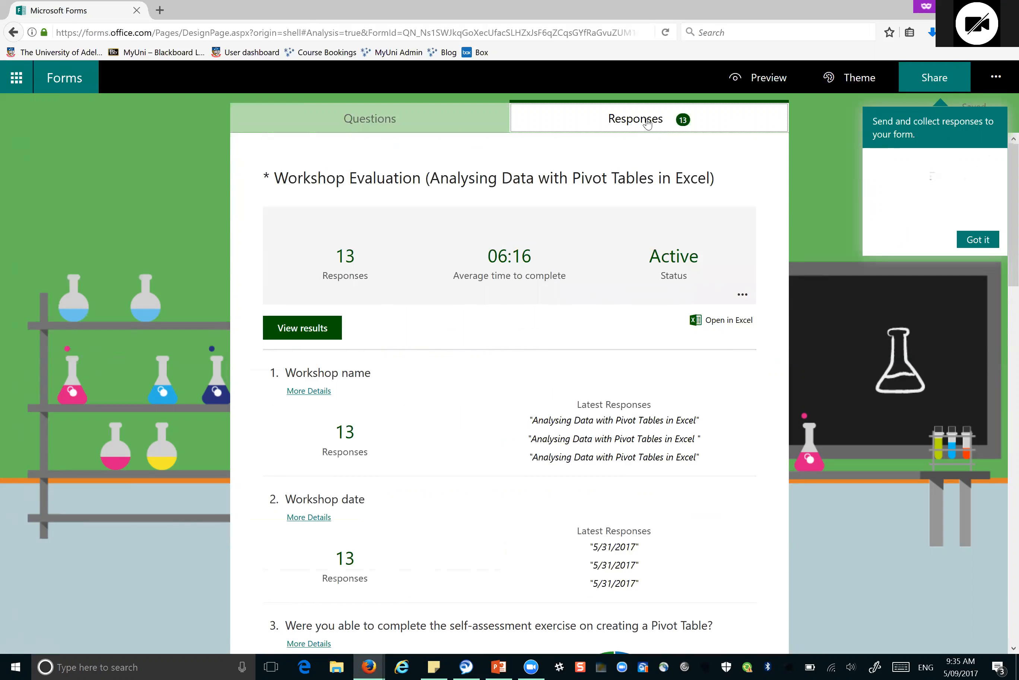
pyautogui.scroll(-5, 755, 506)
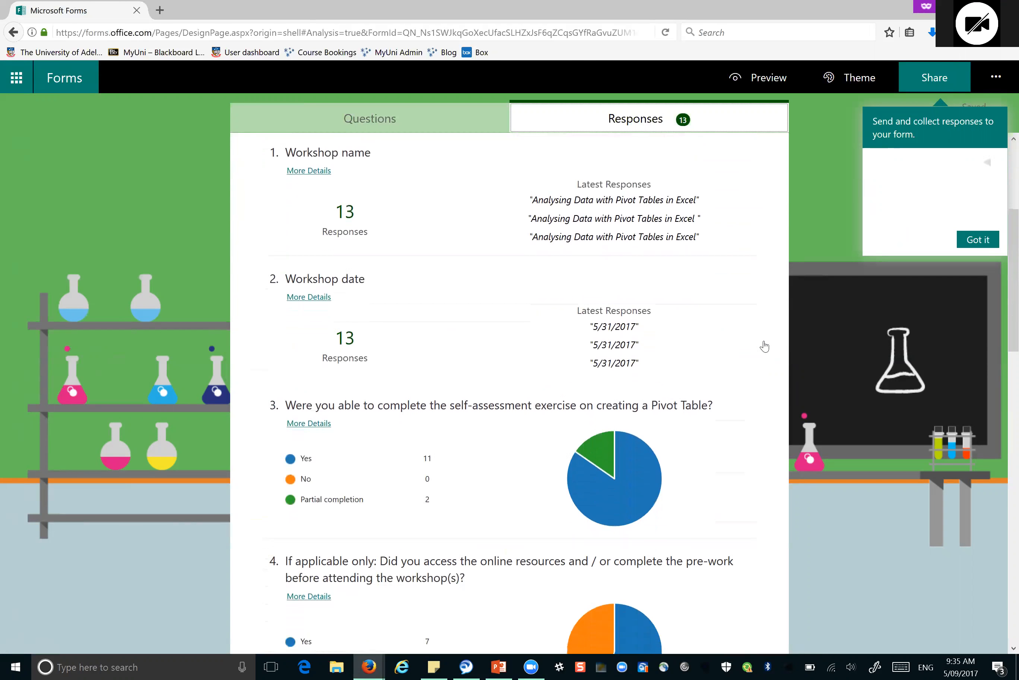
pyautogui.scroll(-5, 765, 347)
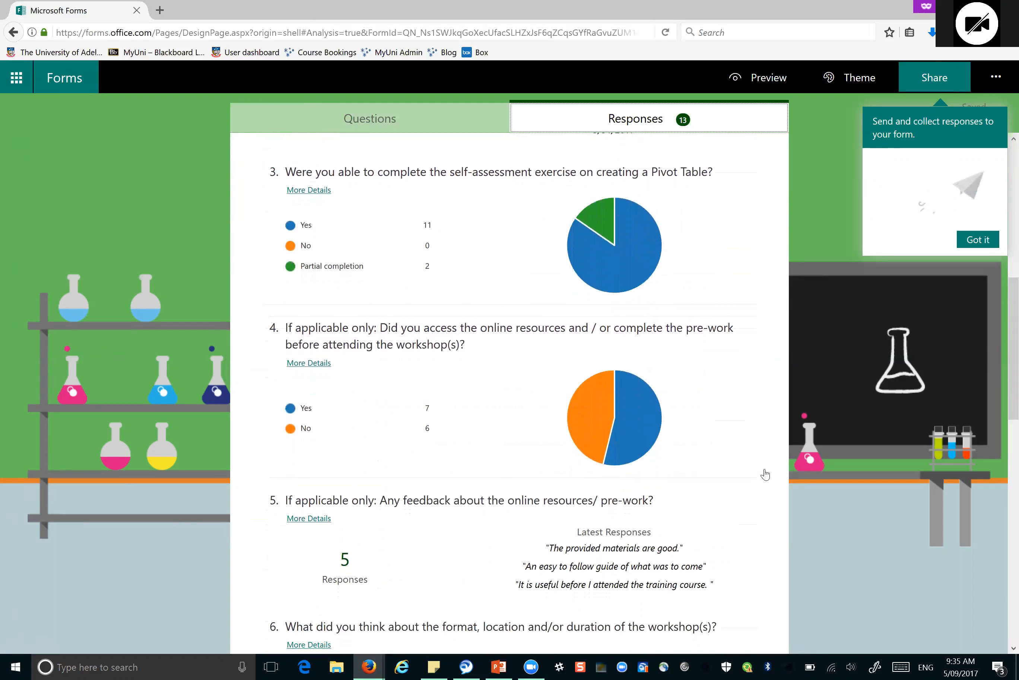
pyautogui.scroll(-4, 765, 474)
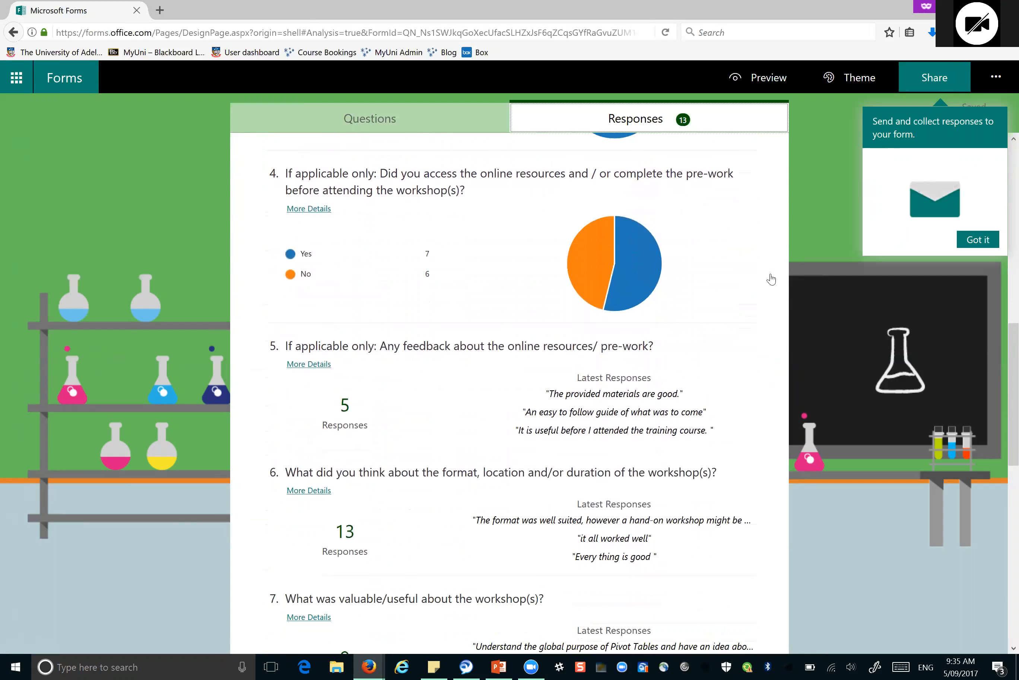
pyautogui.scroll(-3, 771, 278)
pyautogui.scroll(-8, 758, 473)
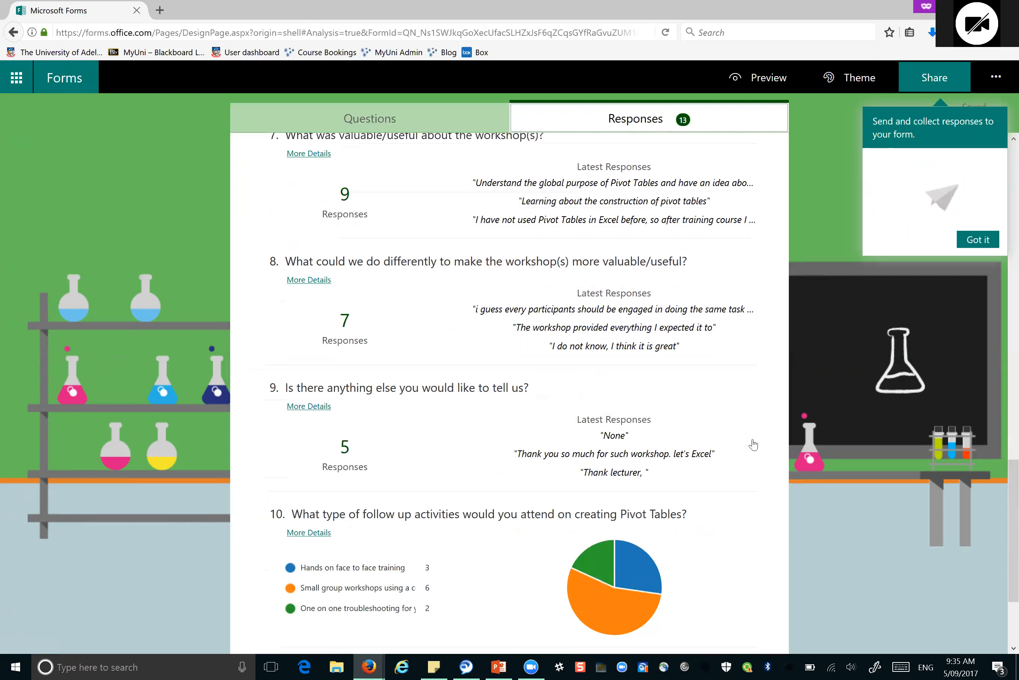
pyautogui.scroll(-2, 755, 362)
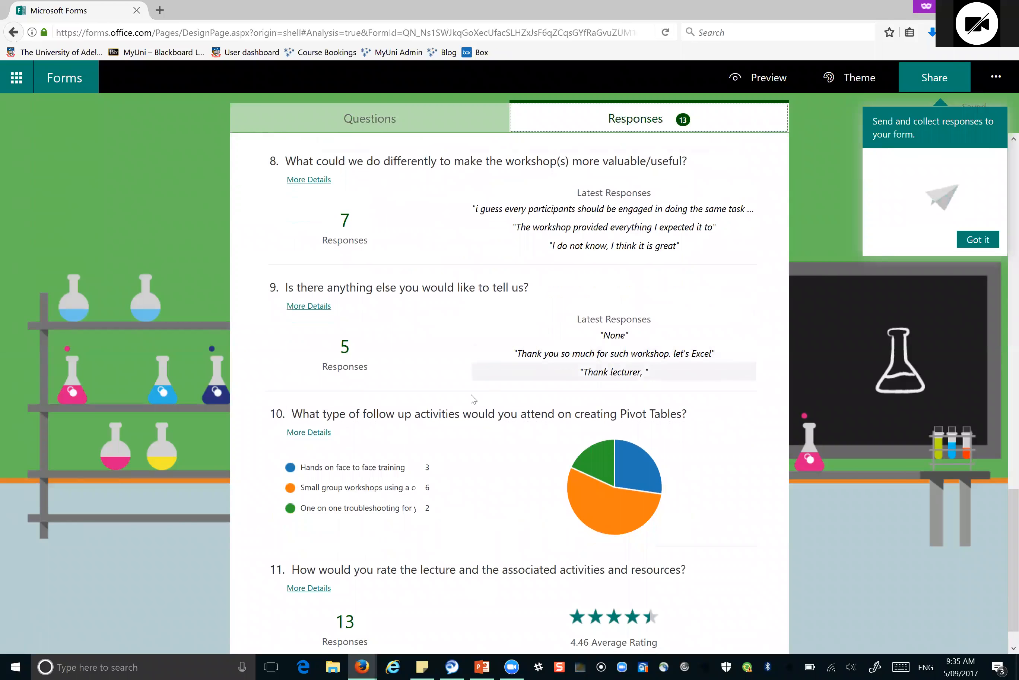
# Step: View the individual responses to "Is there anything else you would like to tell us?", close them, and return to the response overview
pyautogui.click(314, 308)
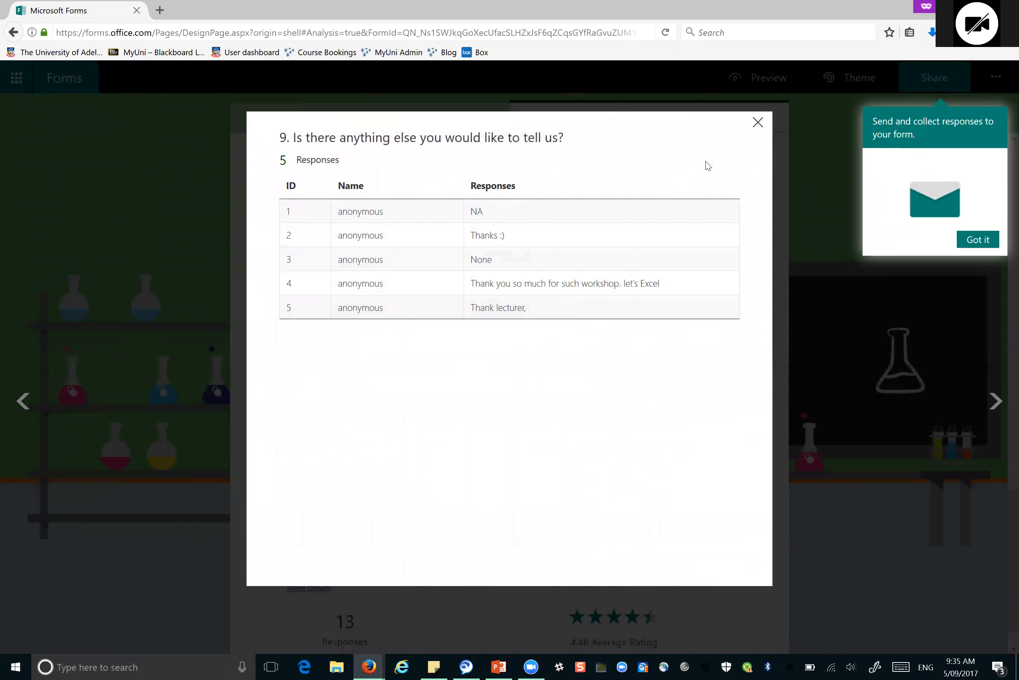
pyautogui.click(758, 122)
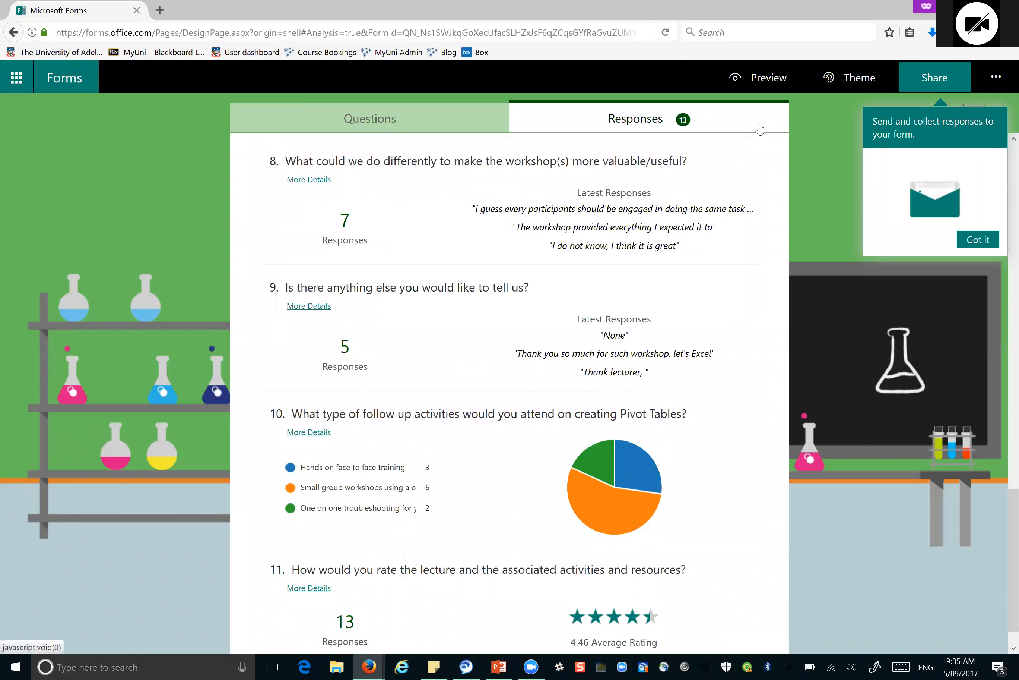
pyautogui.scroll(-1, 769, 405)
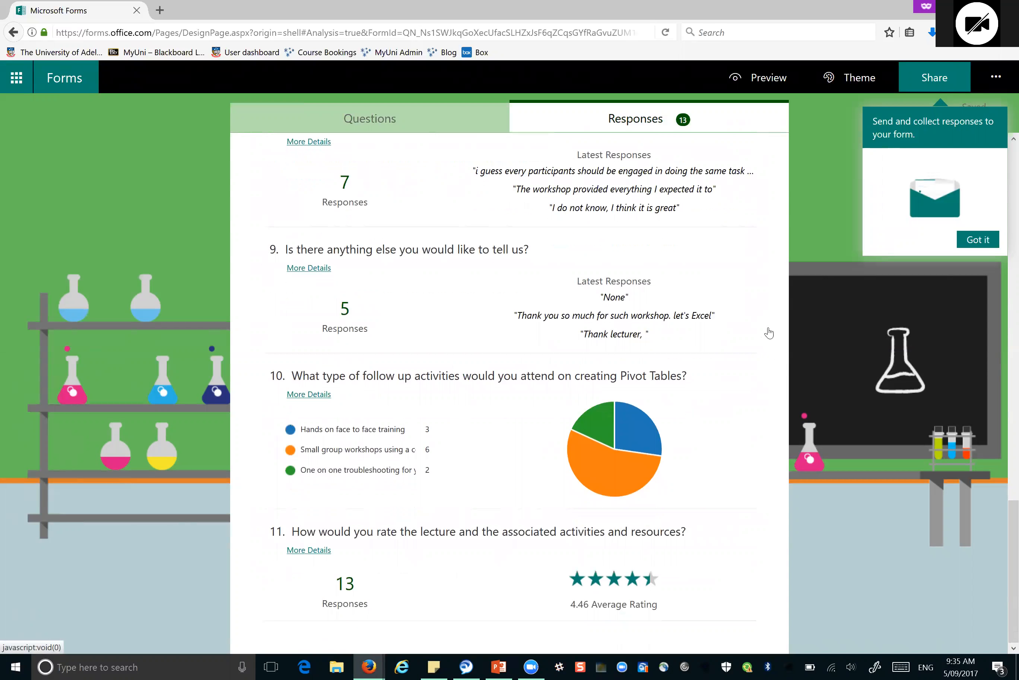
pyautogui.scroll(4, 765, 439)
pyautogui.scroll(10, 753, 608)
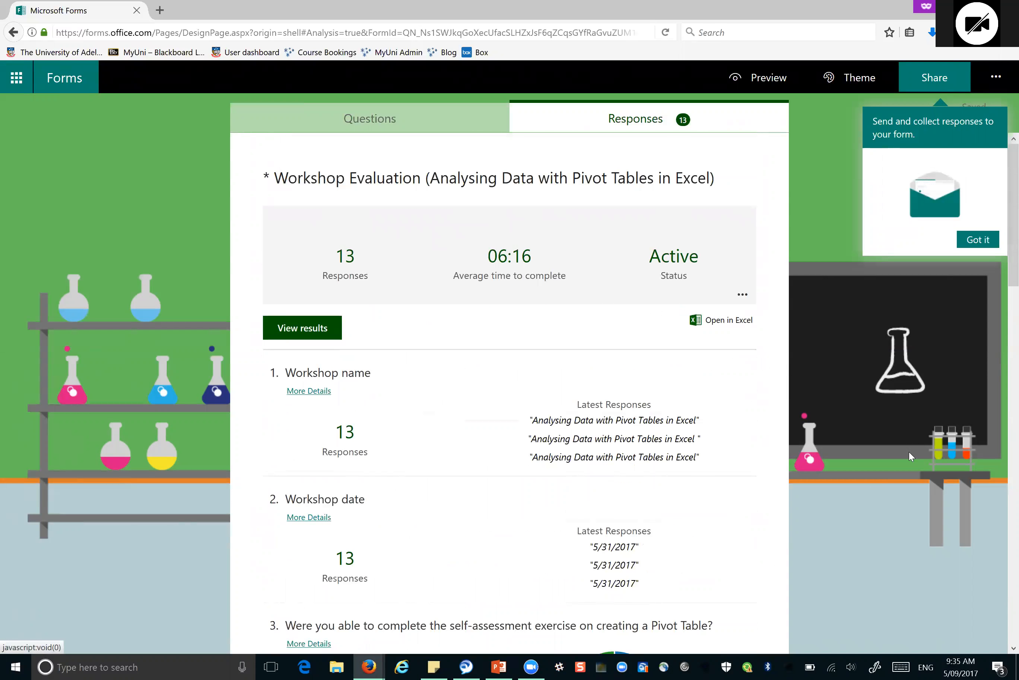
# Step: Open the form's responses as a workbook in Excel and enable editing
pyautogui.click(744, 298)
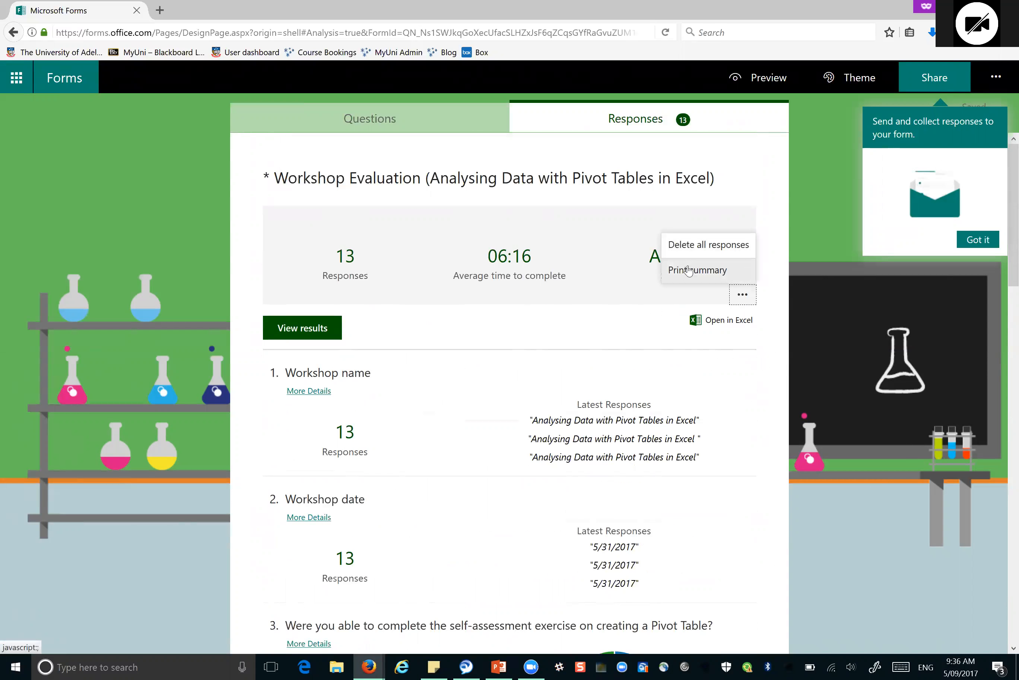
pyautogui.click(712, 323)
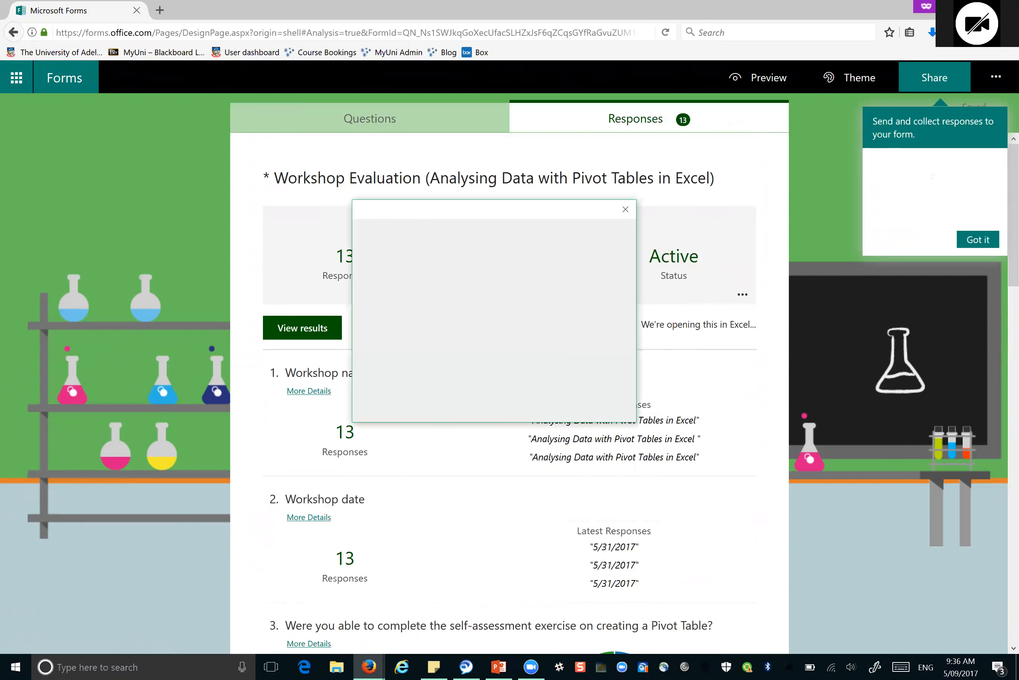
pyautogui.click(544, 392)
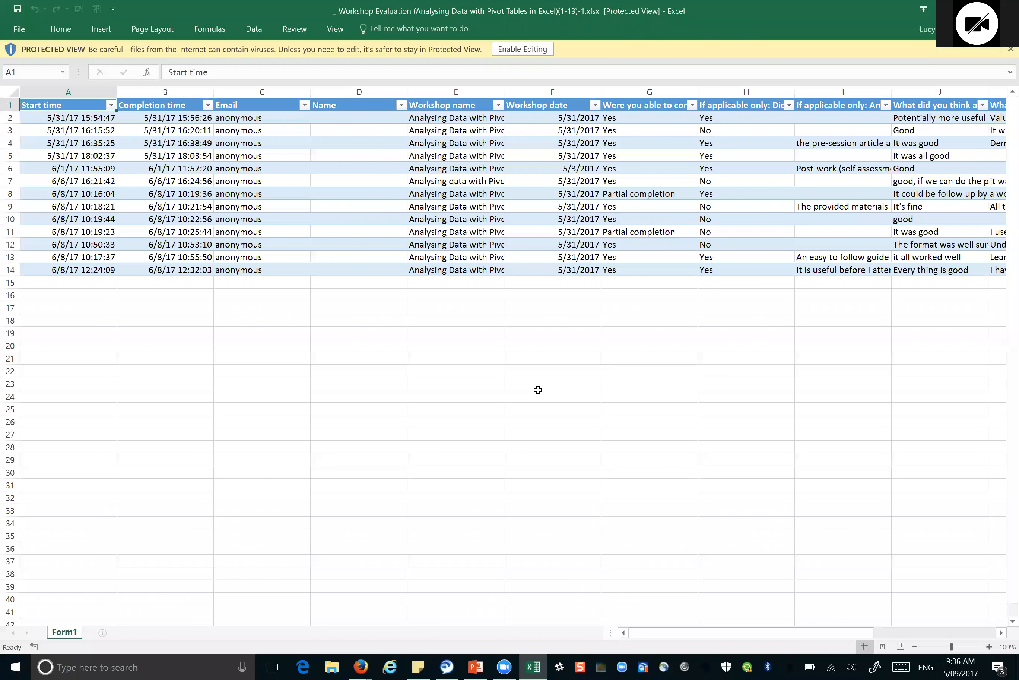
pyautogui.click(530, 49)
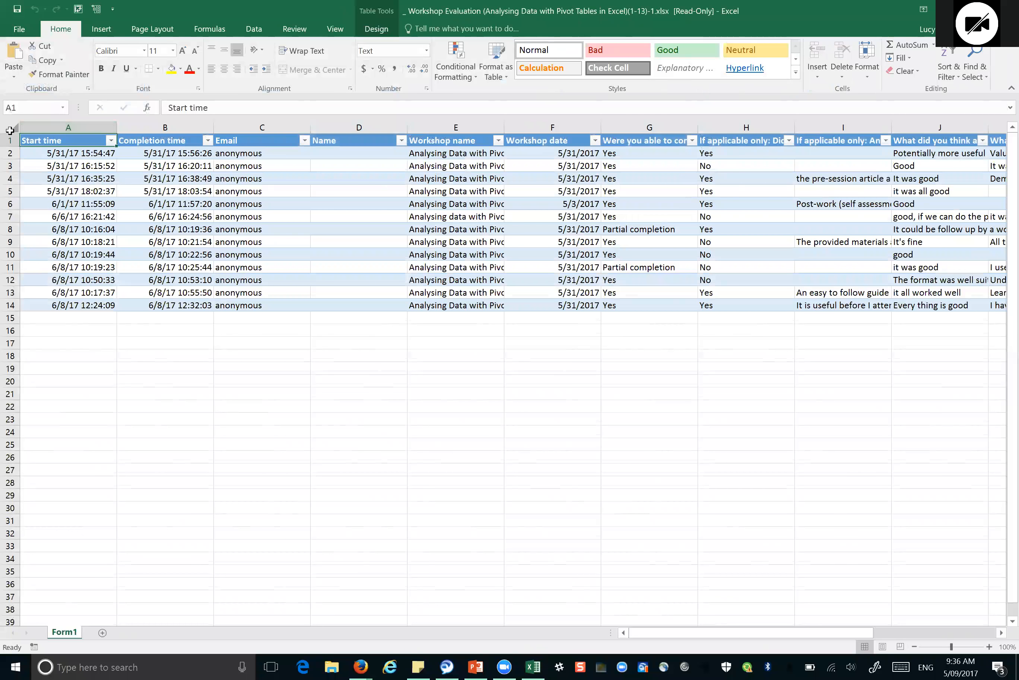
# Step: Turn on Wrap Text for all cells of the Form1 sheet
pyautogui.click(9, 130)
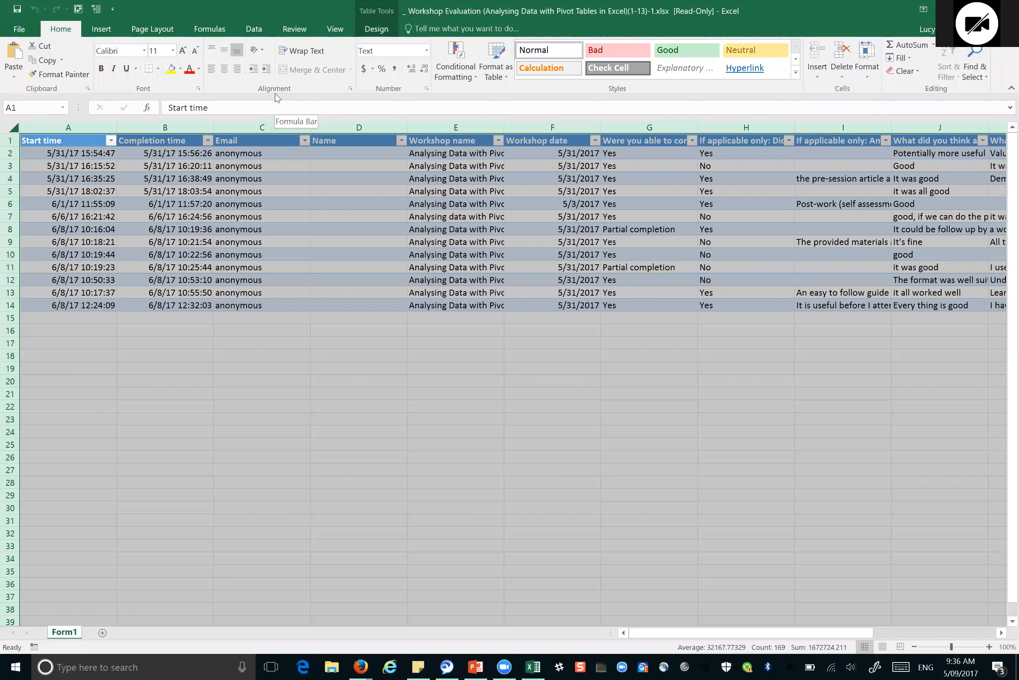
pyautogui.click(313, 52)
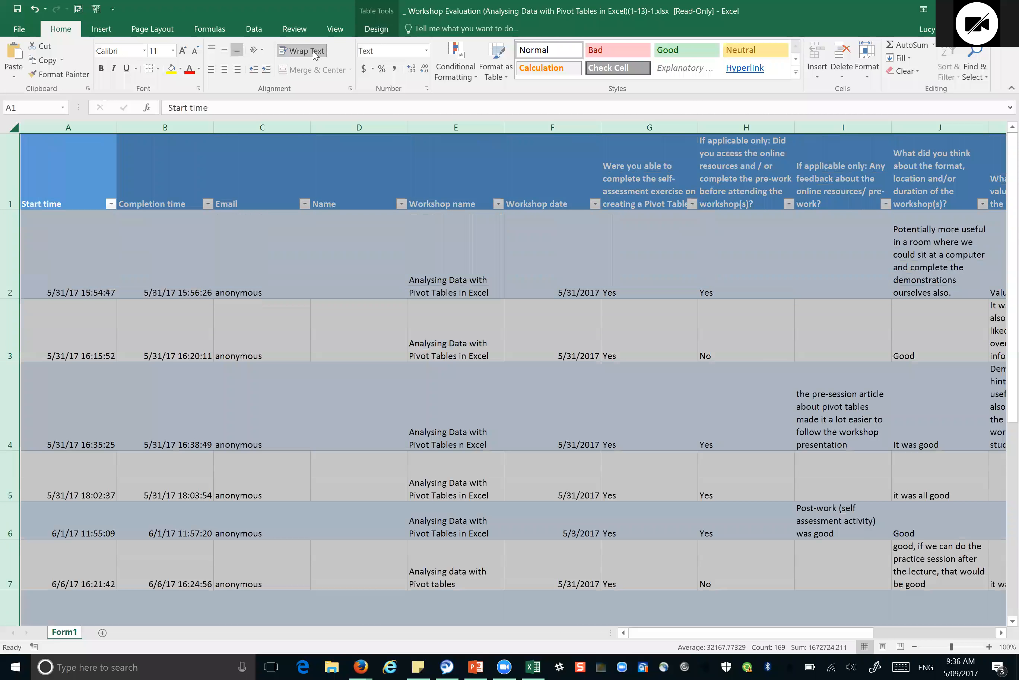
pyautogui.click(783, 359)
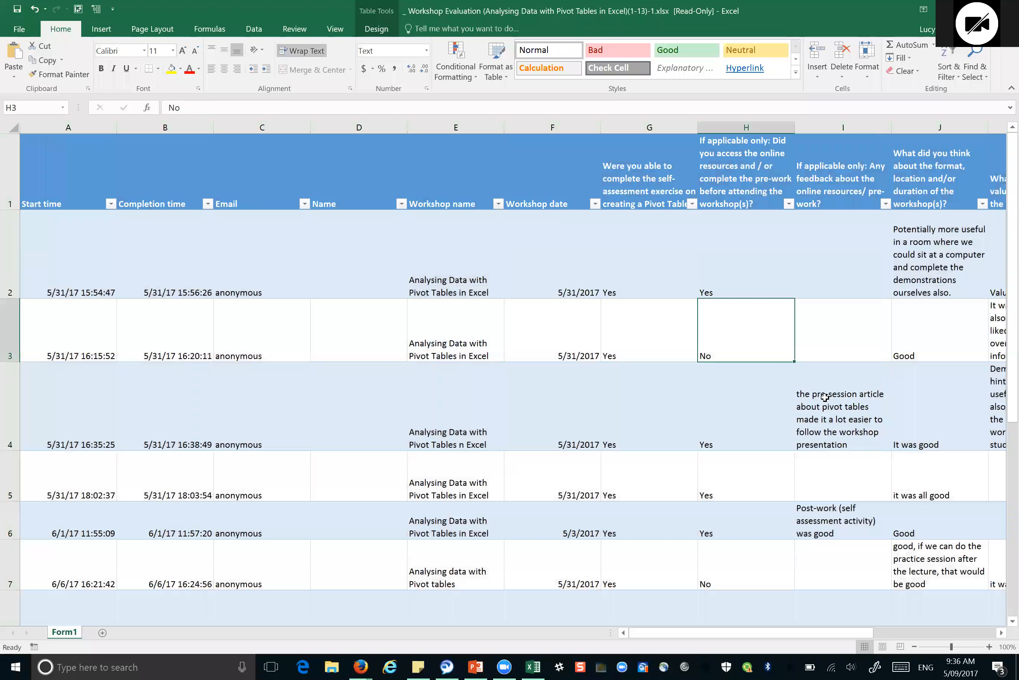
# Step: Examine the responses in the sheet's lower rows and remaining question columns, up to the lecture rating
pyautogui.click(832, 407)
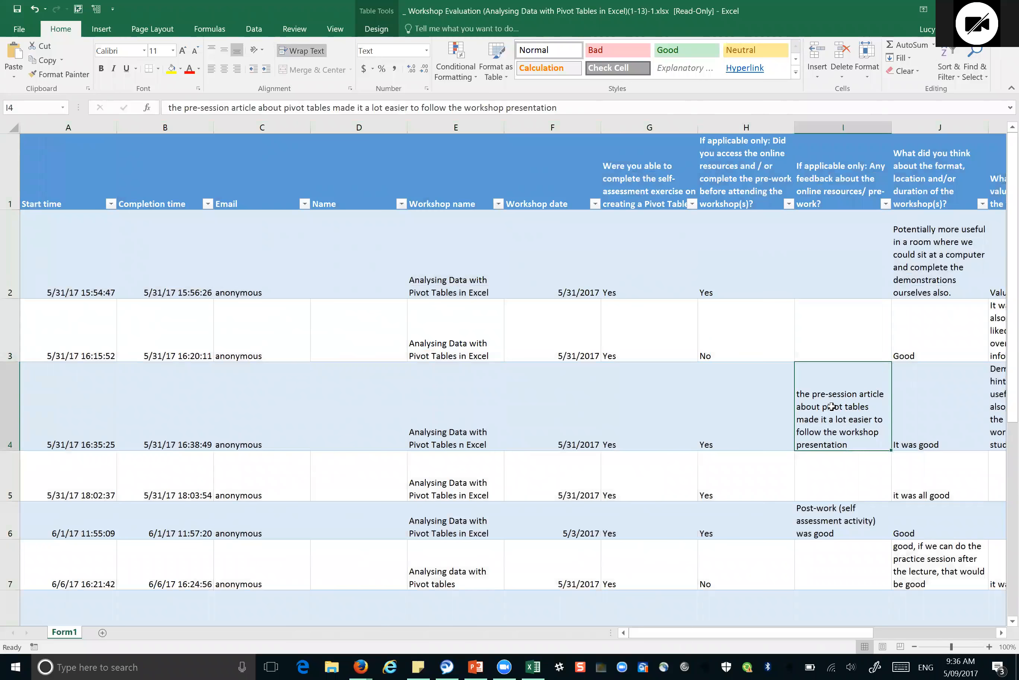
pyautogui.scroll(-2, 832, 407)
pyautogui.hscroll(3, 832, 407)
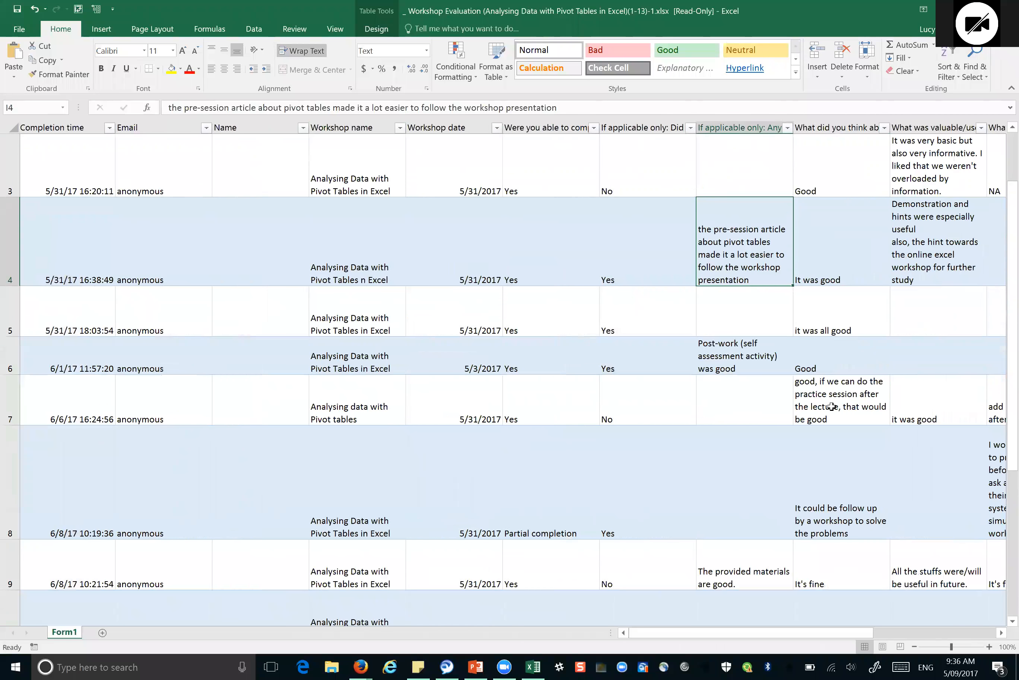
pyautogui.hscroll(3, 831, 407)
pyautogui.scroll(2, 832, 407)
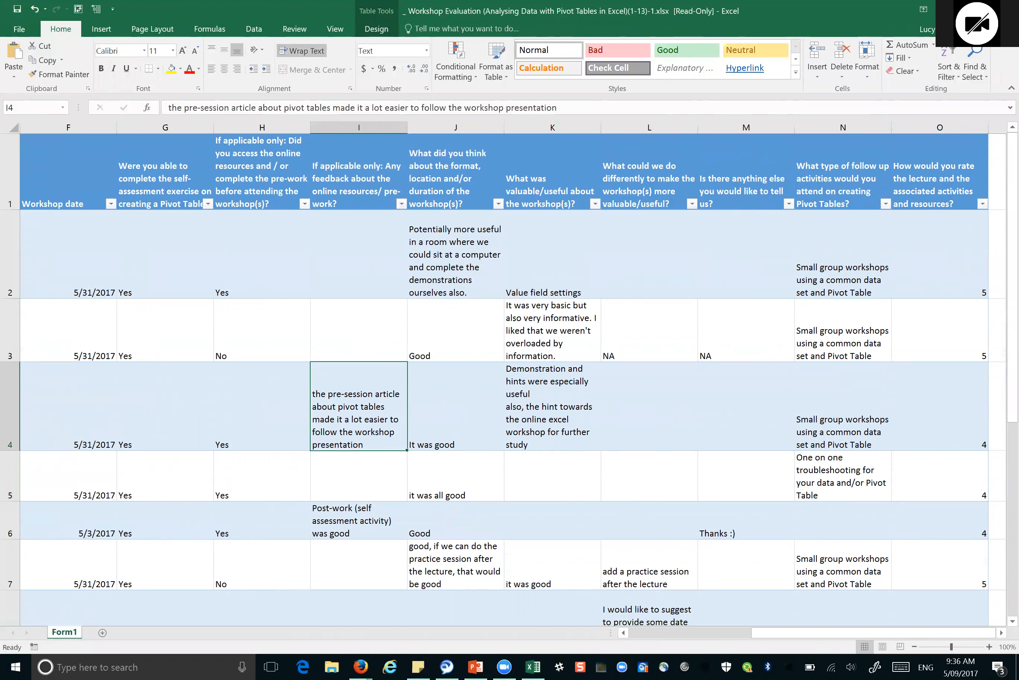
# Step: Close the Excel response workbook and switch back to the questions of the workshop evaluation form in the browser
pyautogui.hotkey('alt', 'F4')
pyautogui.click(509, 350)
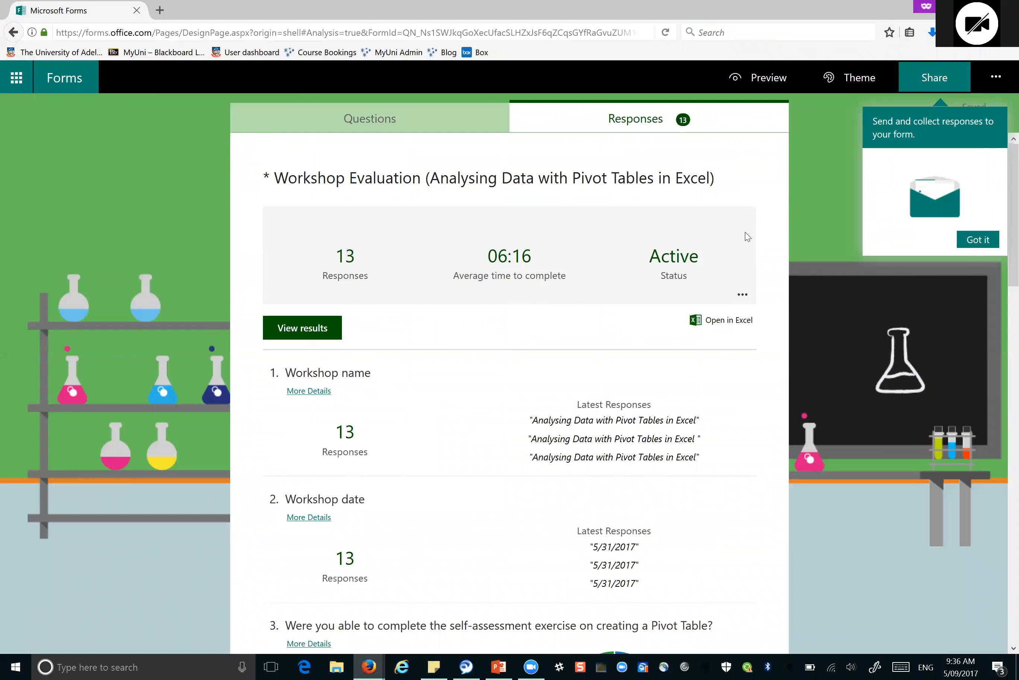
pyautogui.click(435, 119)
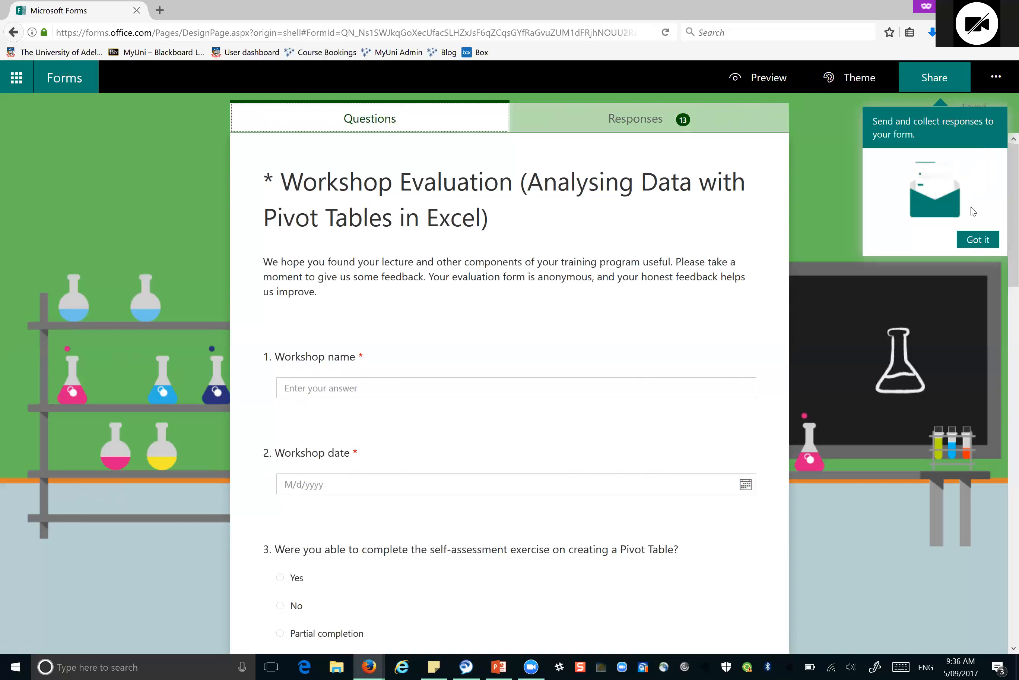
# Step: Dismiss the sharing tip and preview the workshop evaluation form in computer view through to its last question
pyautogui.click(978, 242)
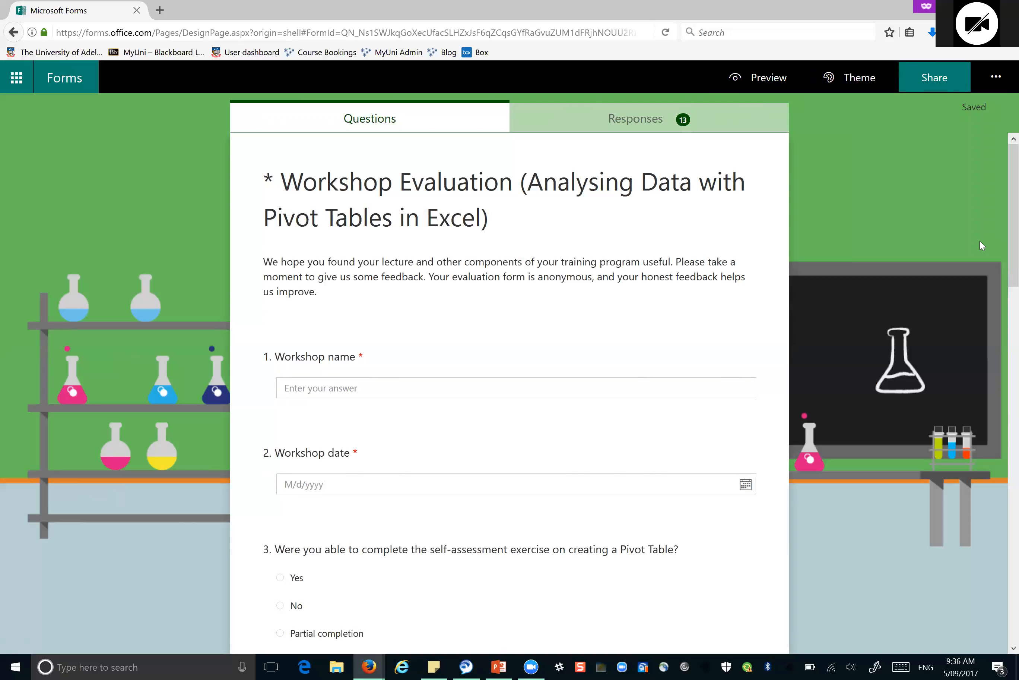
pyautogui.click(763, 82)
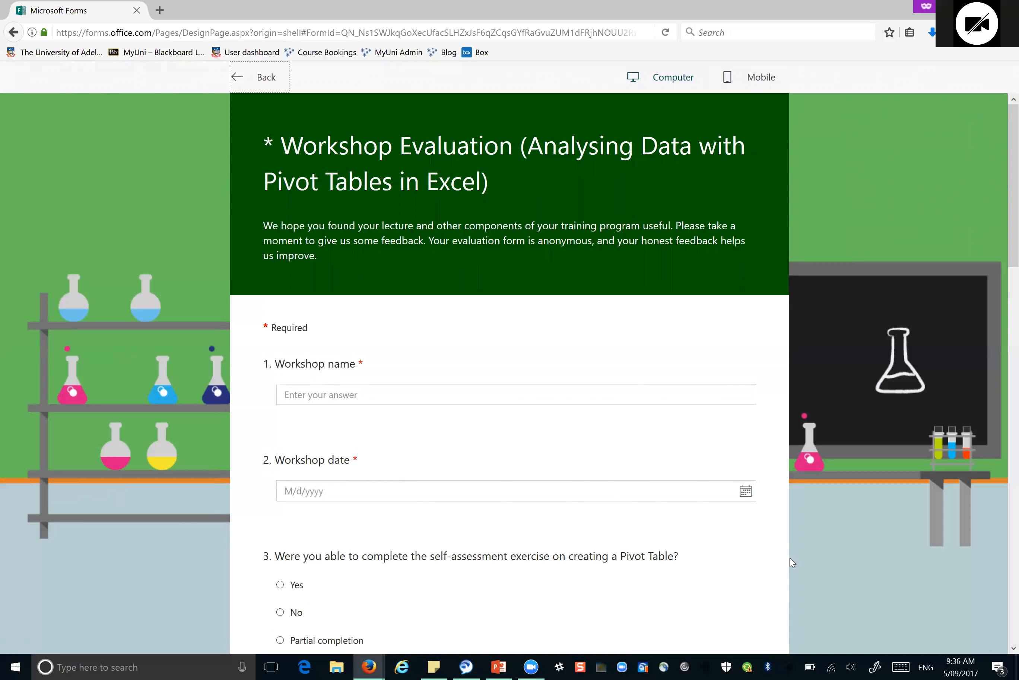
pyautogui.scroll(-8, 783, 563)
pyautogui.scroll(-10, 784, 563)
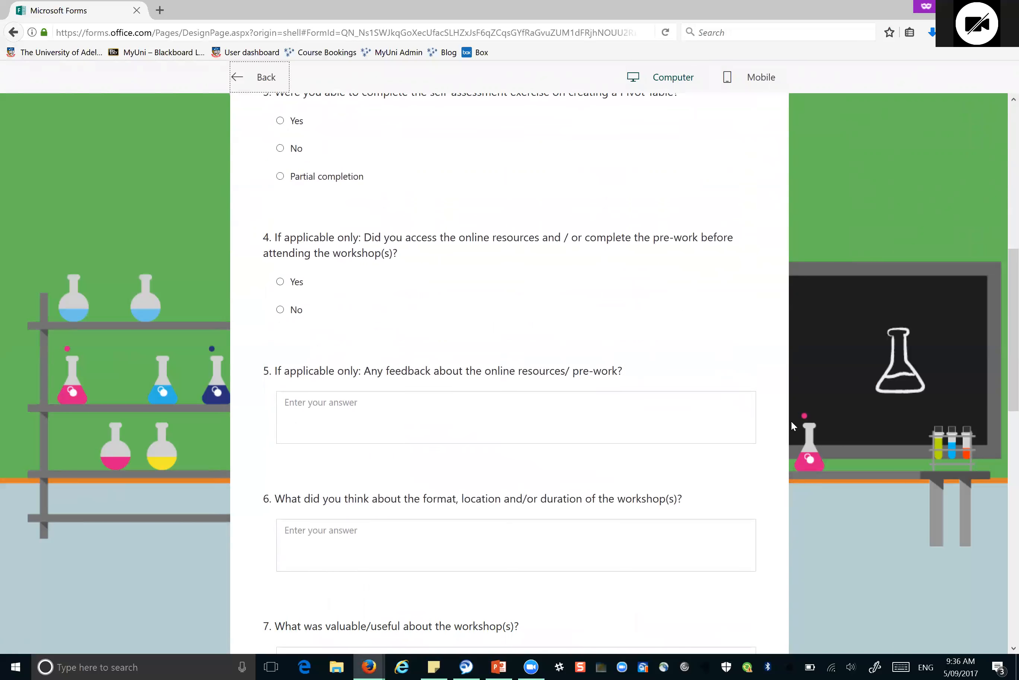
pyautogui.scroll(-10, 781, 518)
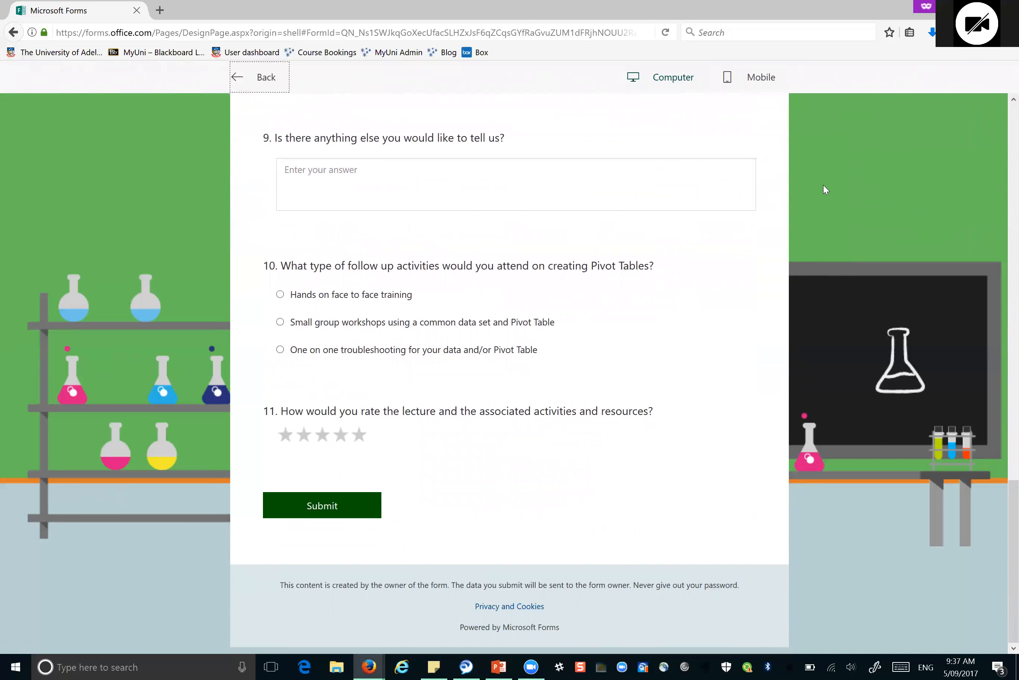
# Step: Preview the form in mobile view from its beginning, and return to editing the form
pyautogui.click(752, 83)
pyautogui.scroll(15, 586, 496)
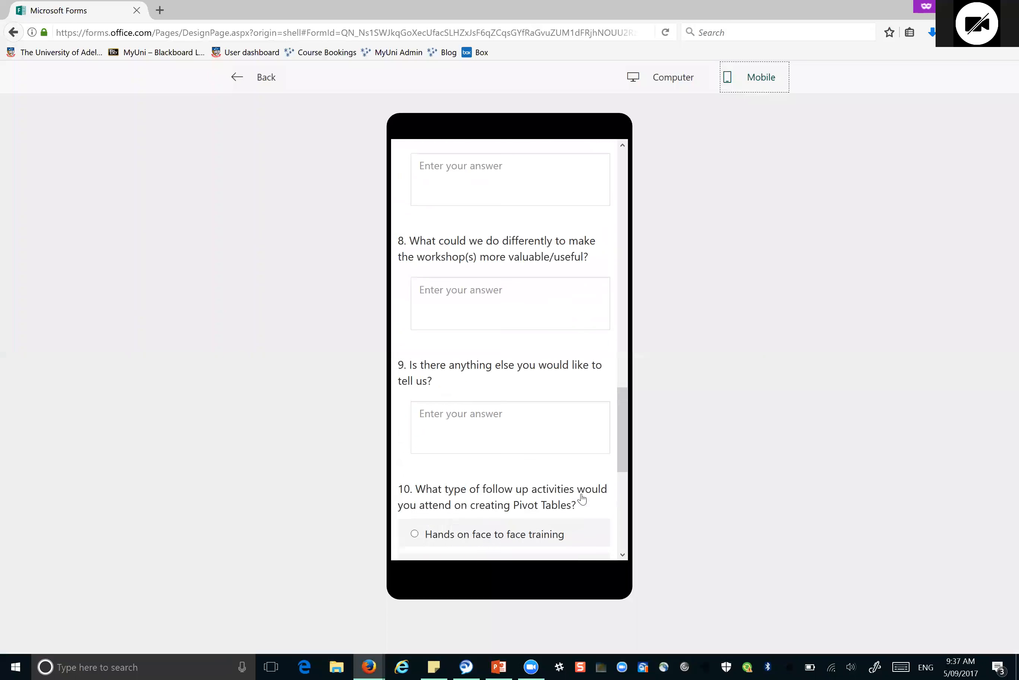
pyautogui.scroll(10, 588, 548)
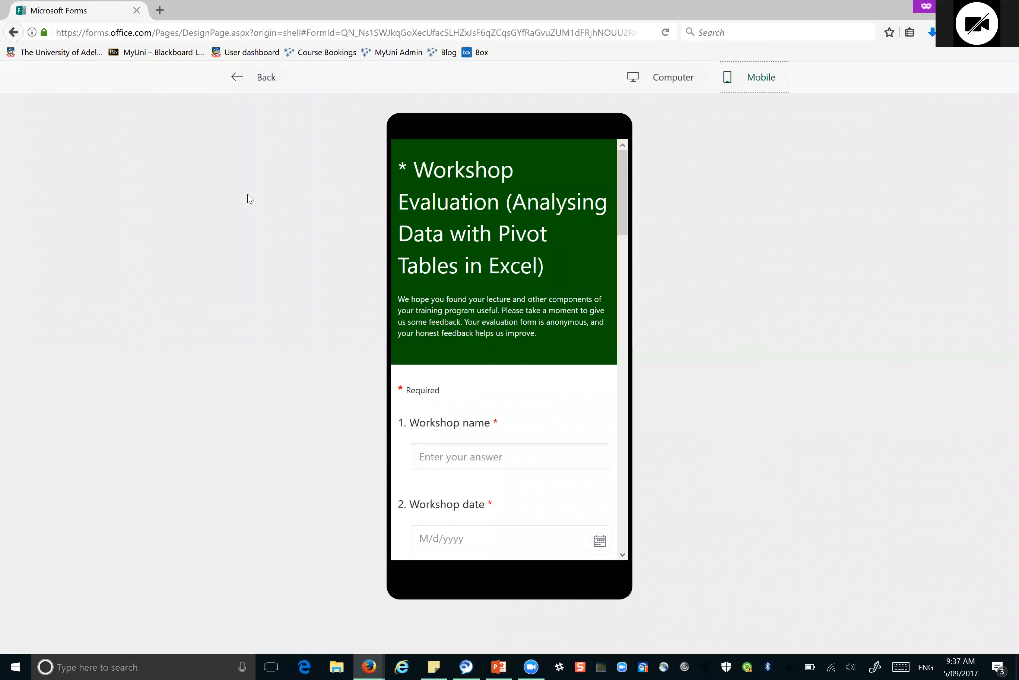
pyautogui.click(260, 78)
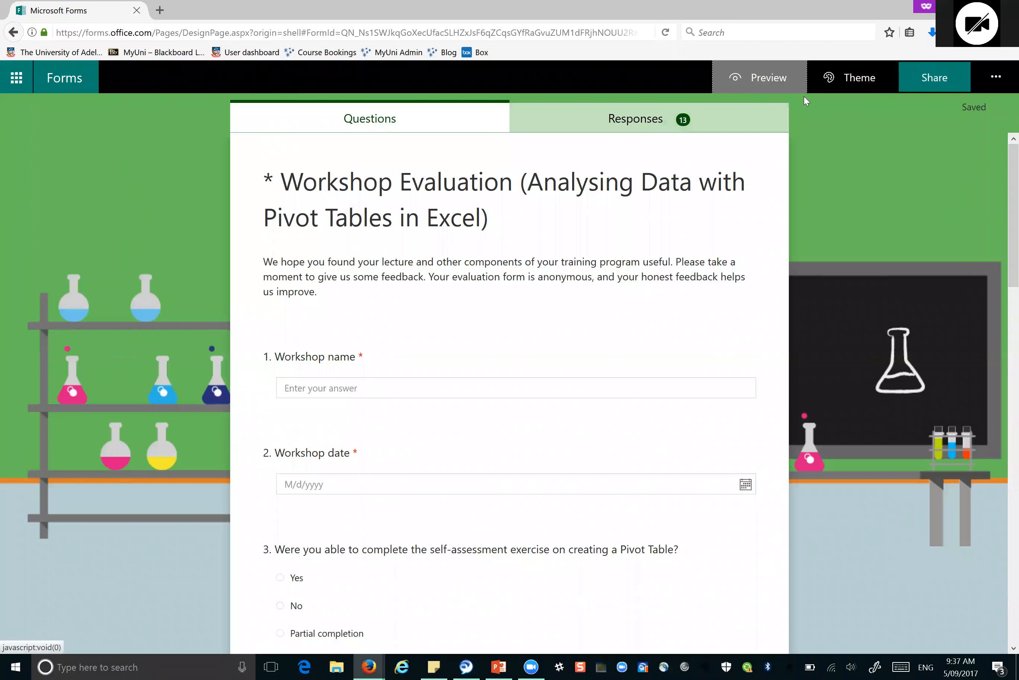
# Step: Examine the form's available themes, its sharing options and the additional form commands
pyautogui.click(856, 84)
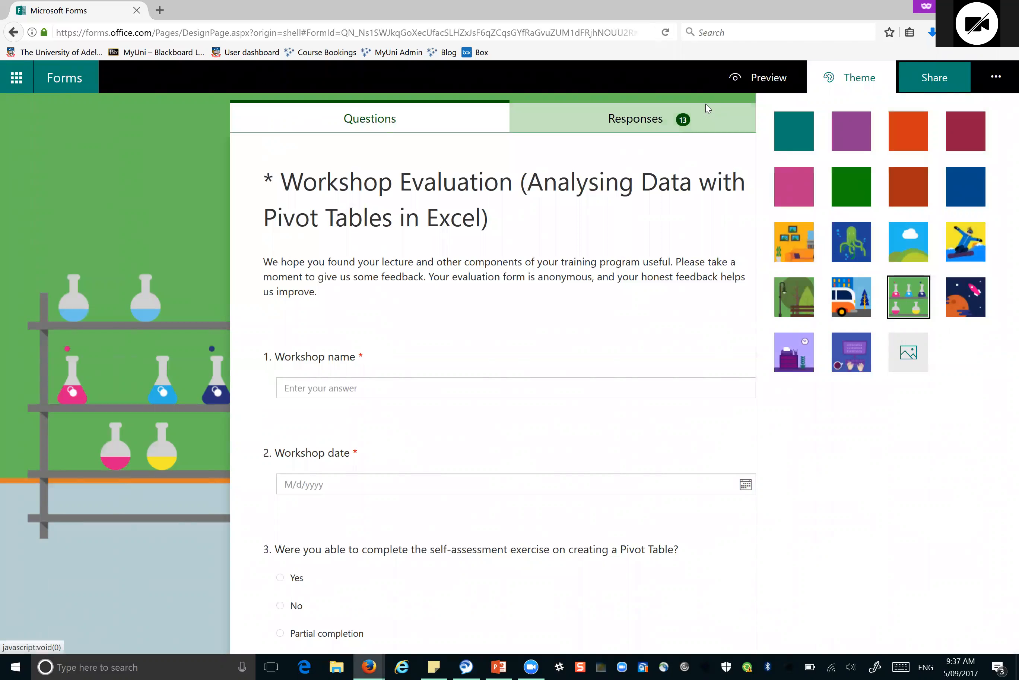
pyautogui.click(925, 84)
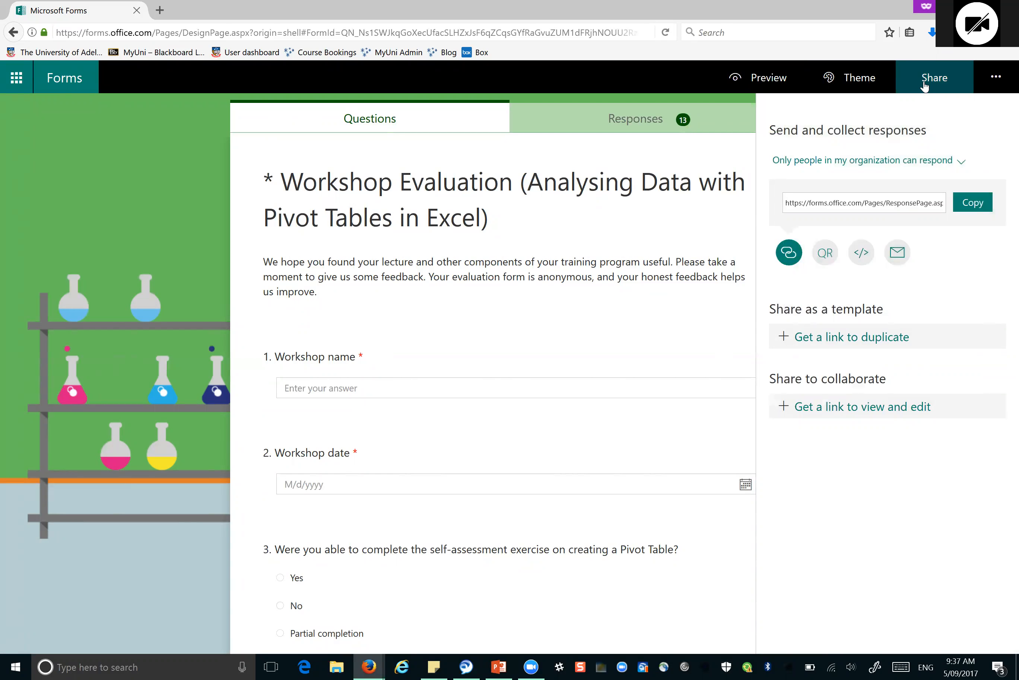
pyautogui.click(997, 82)
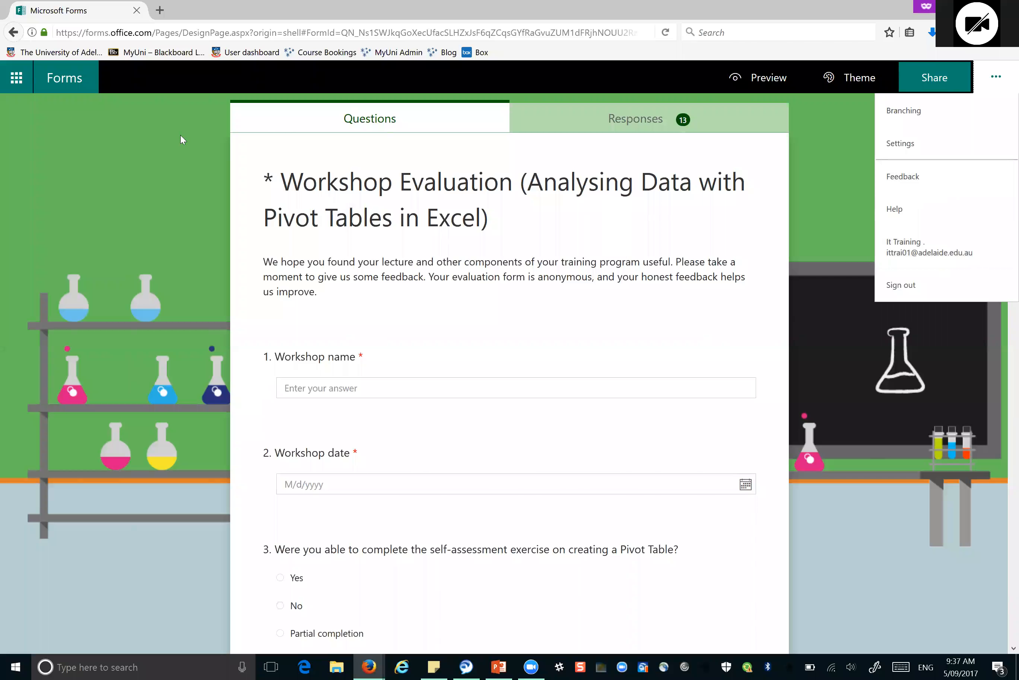
# Step: Return to the list of forms and create a new form titled "How awesome are webinars?"
pyautogui.click(68, 82)
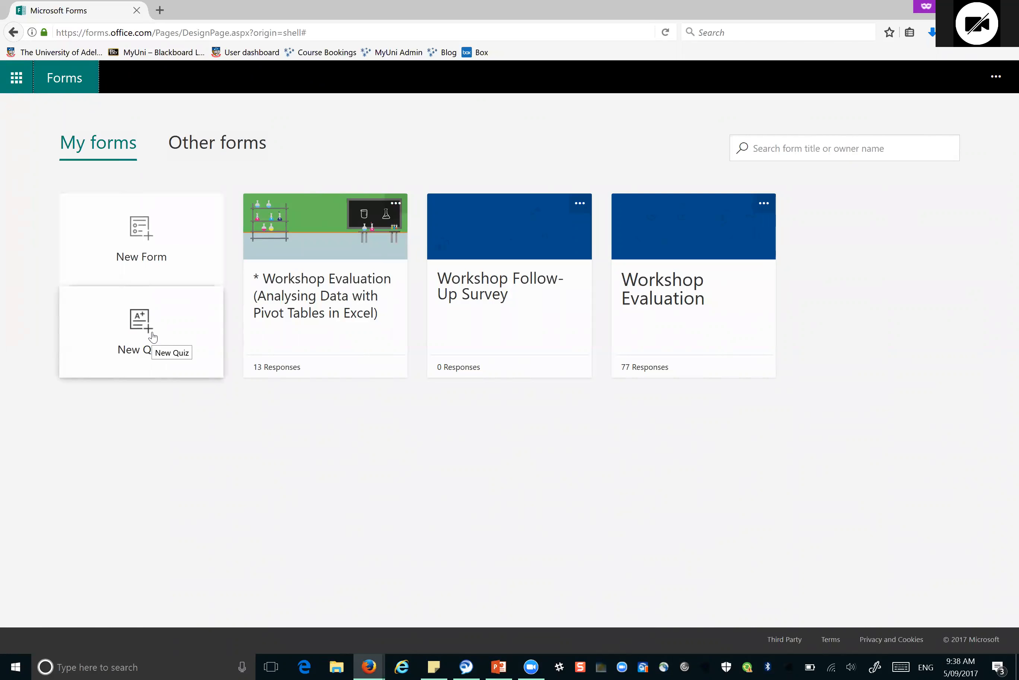
pyautogui.click(147, 241)
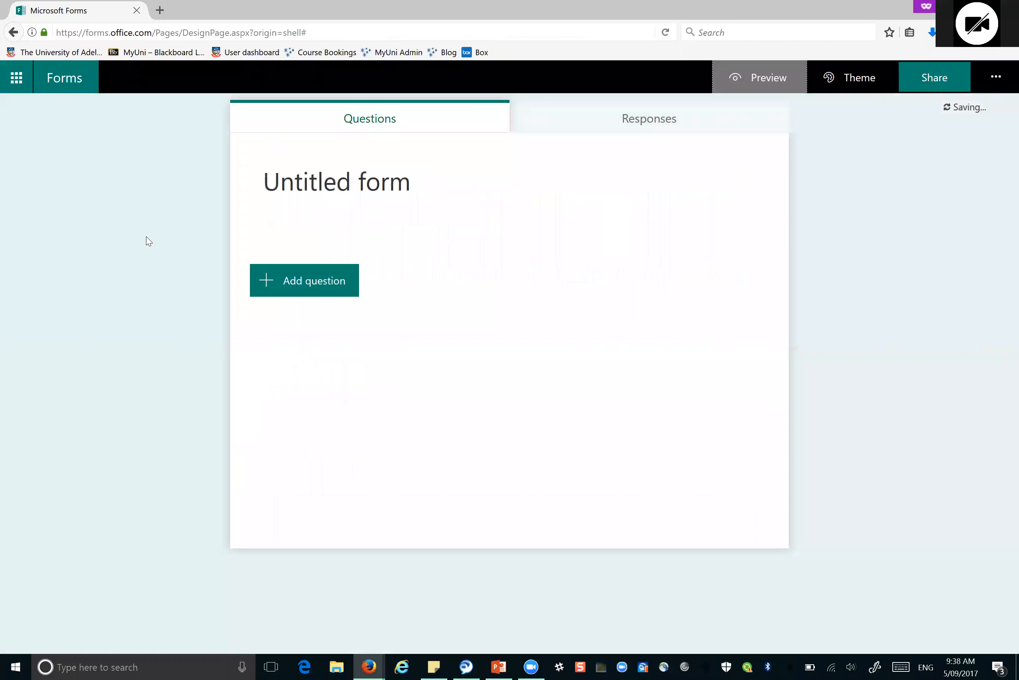
pyautogui.click(433, 186)
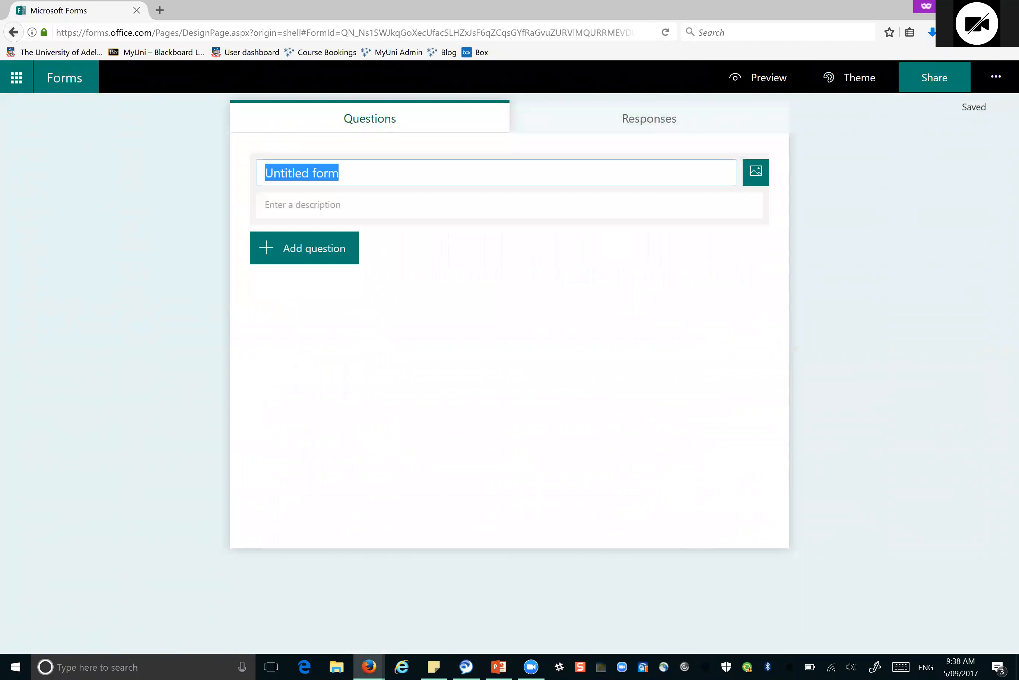
pyautogui.write('H')
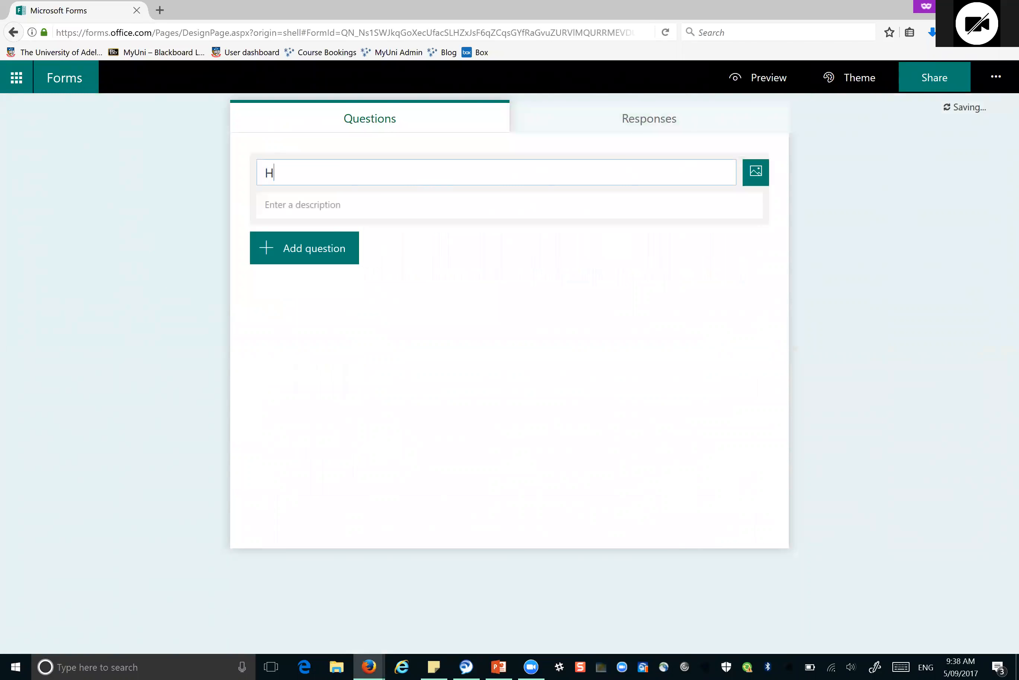
pyautogui.write('ow awesome are webinars?')
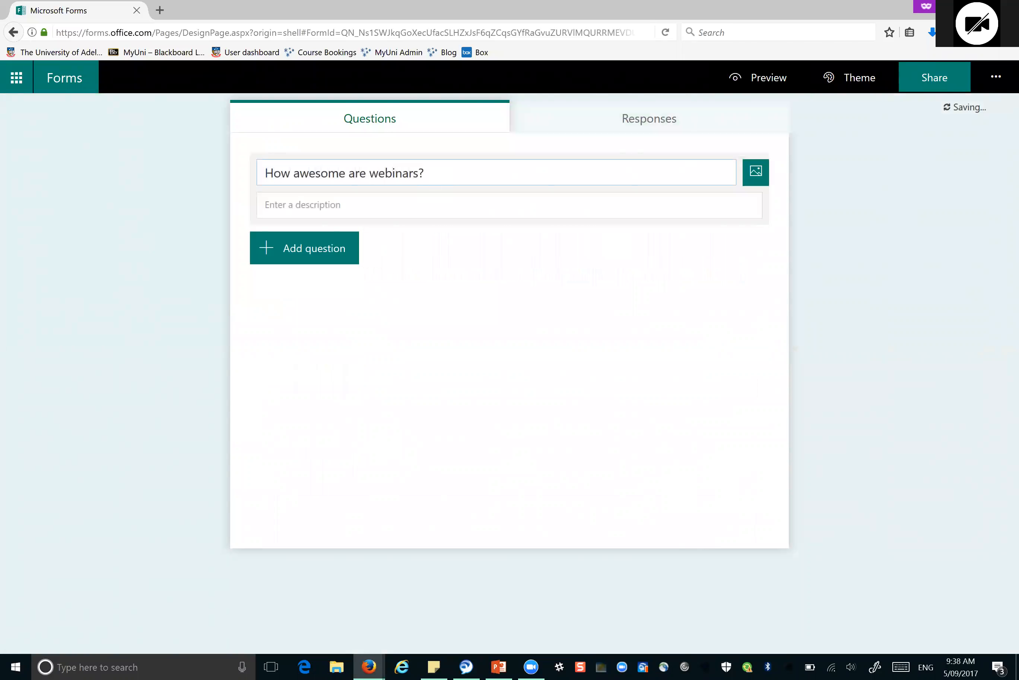
# Step: Enter the form description "This is a quick survey to find out what we all think of webinars"
pyautogui.click(303, 205)
pyautogui.write('This')
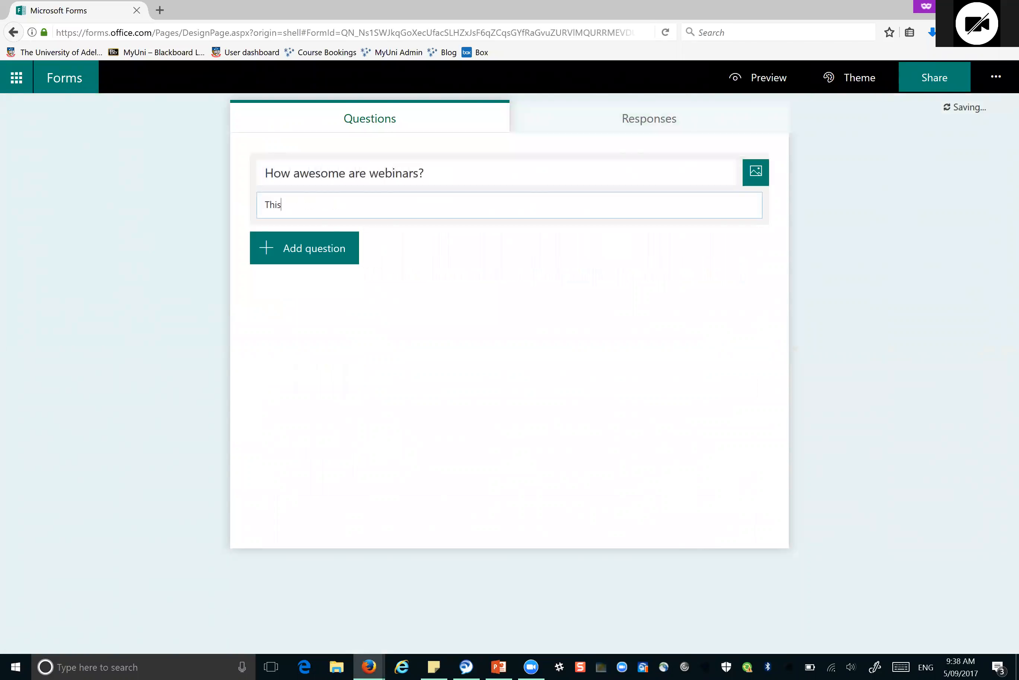
pyautogui.write(' is a quick survey to find out wh')
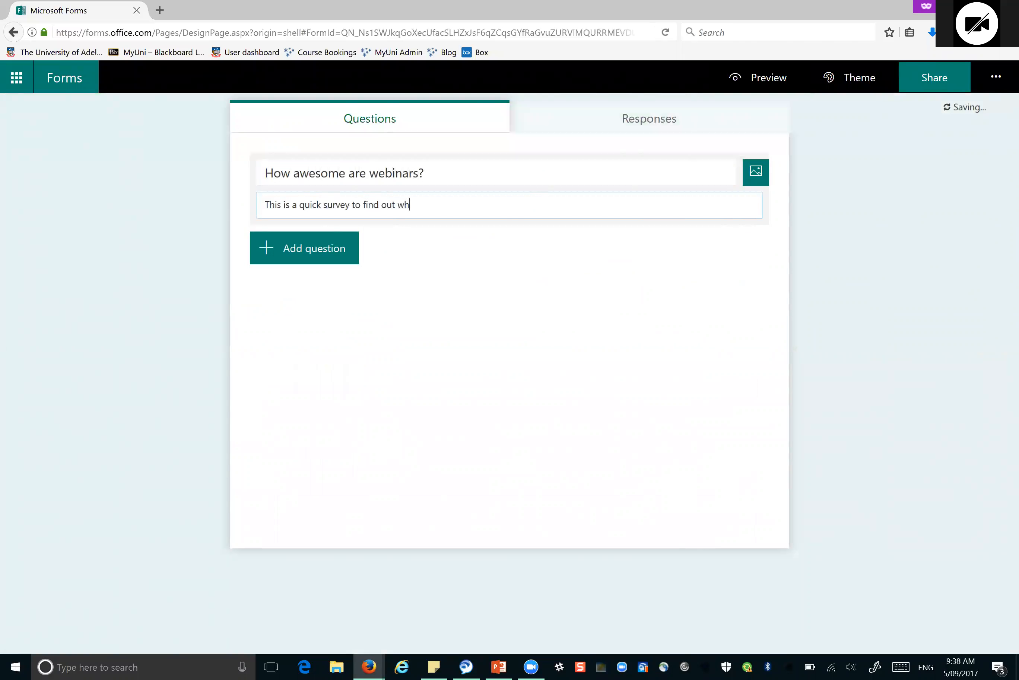
pyautogui.write('at we all think of webinars')
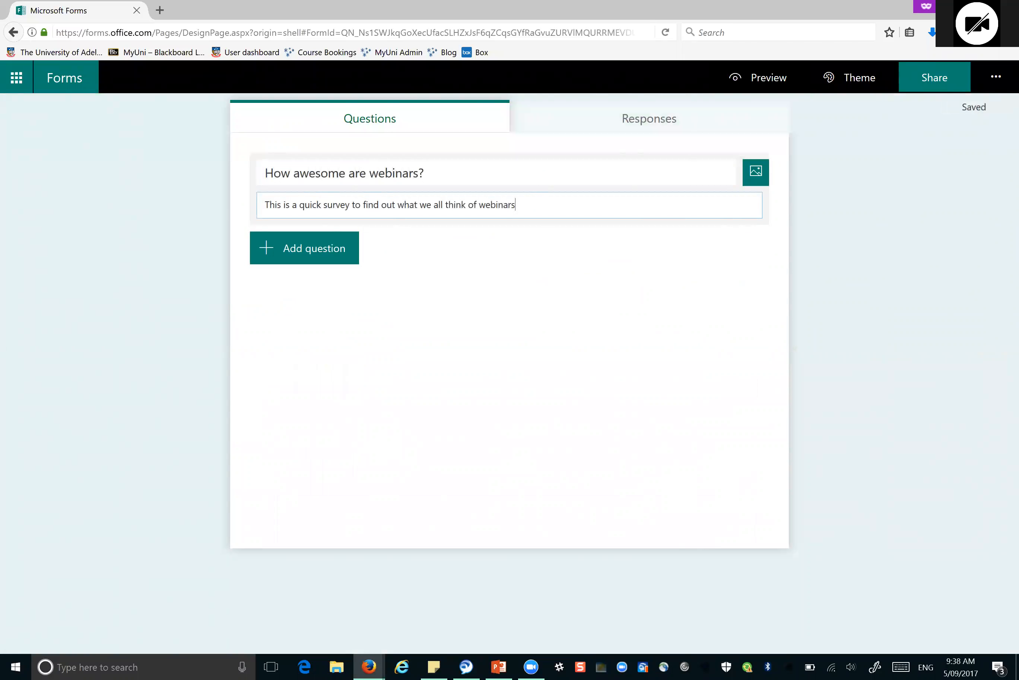
# Step: Upload Picture1.png from the Pictures folder as the image beside the form title
pyautogui.click(756, 180)
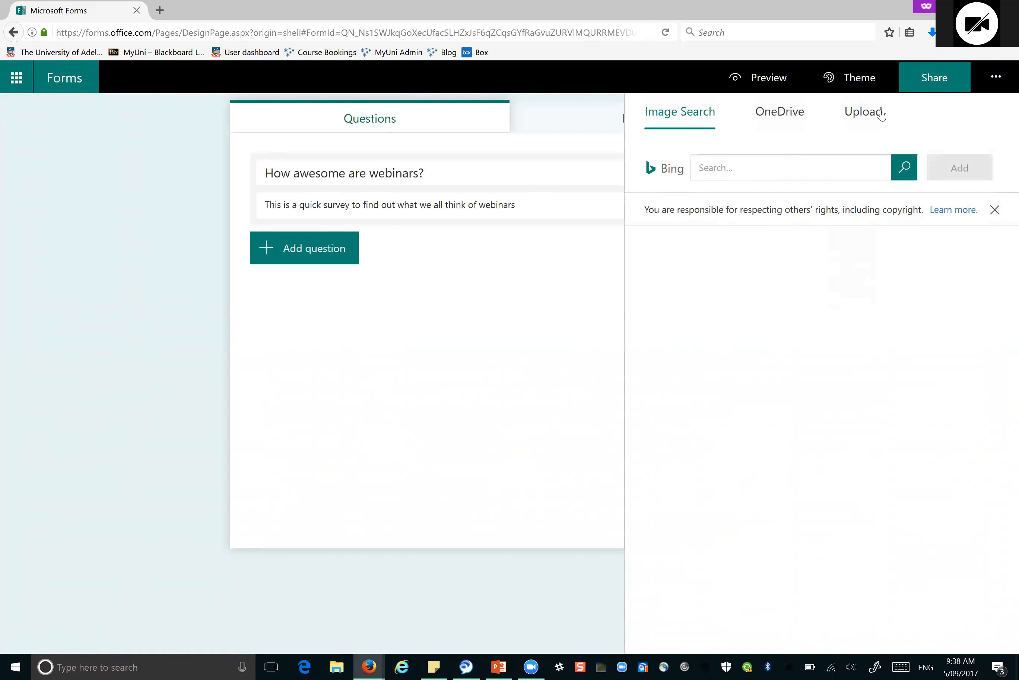
pyautogui.click(872, 122)
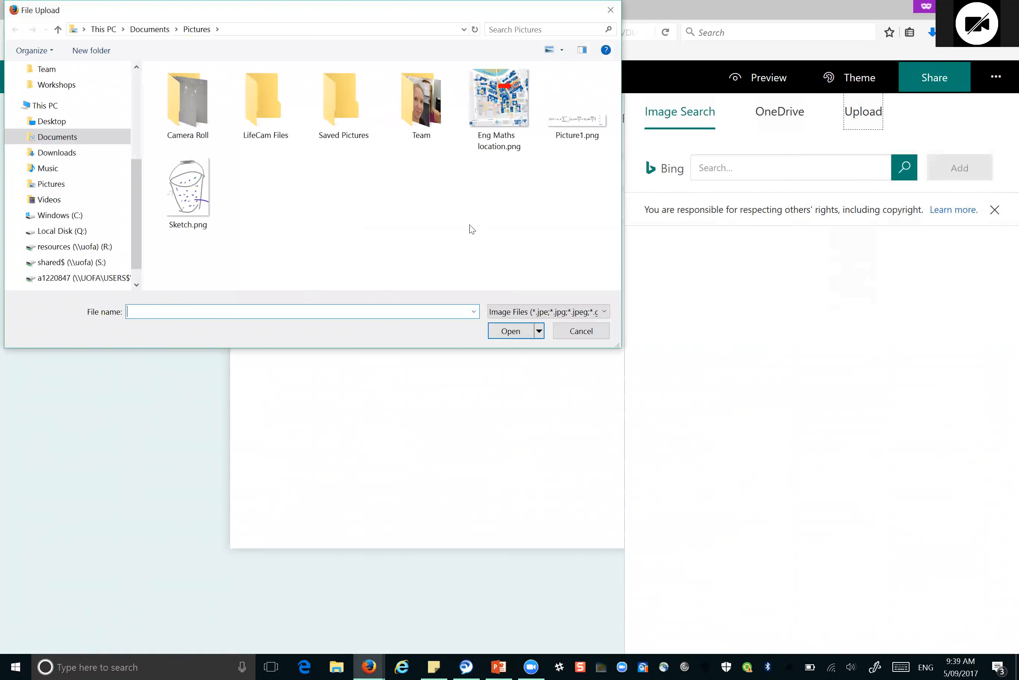
pyautogui.click(576, 119)
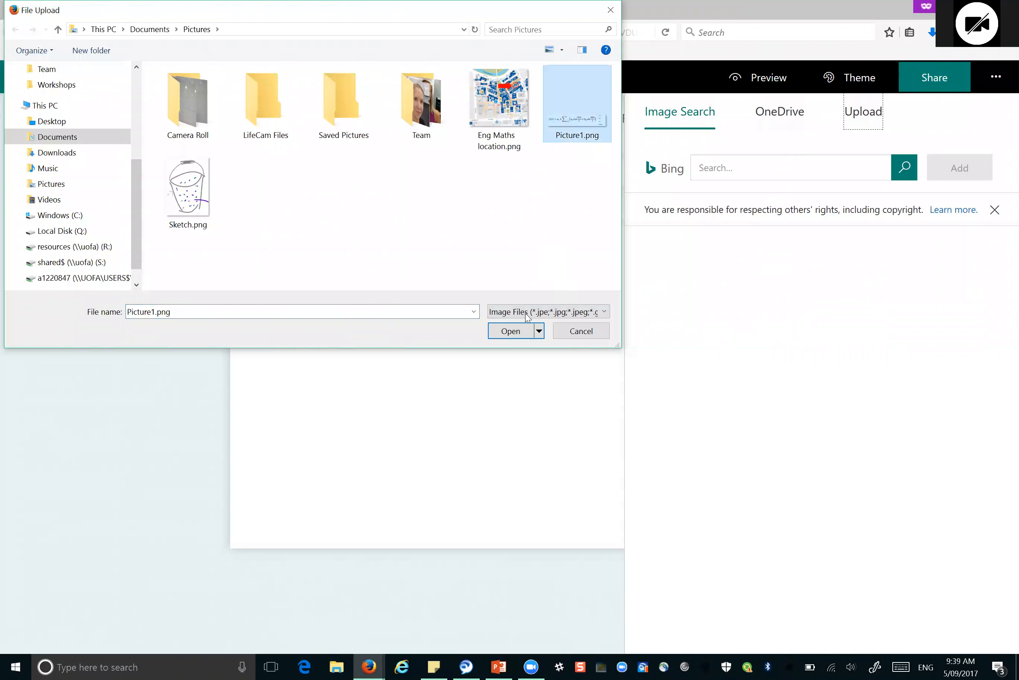
pyautogui.click(515, 335)
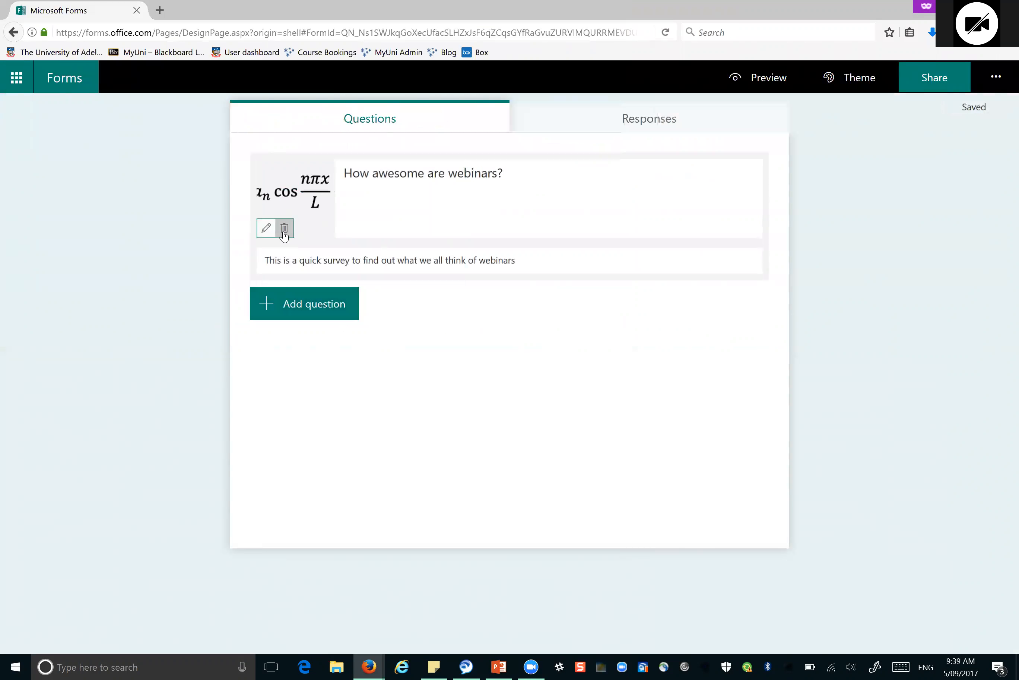
# Step: Add a Choice question with the text "What do you think of webinars?"
pyautogui.click(302, 309)
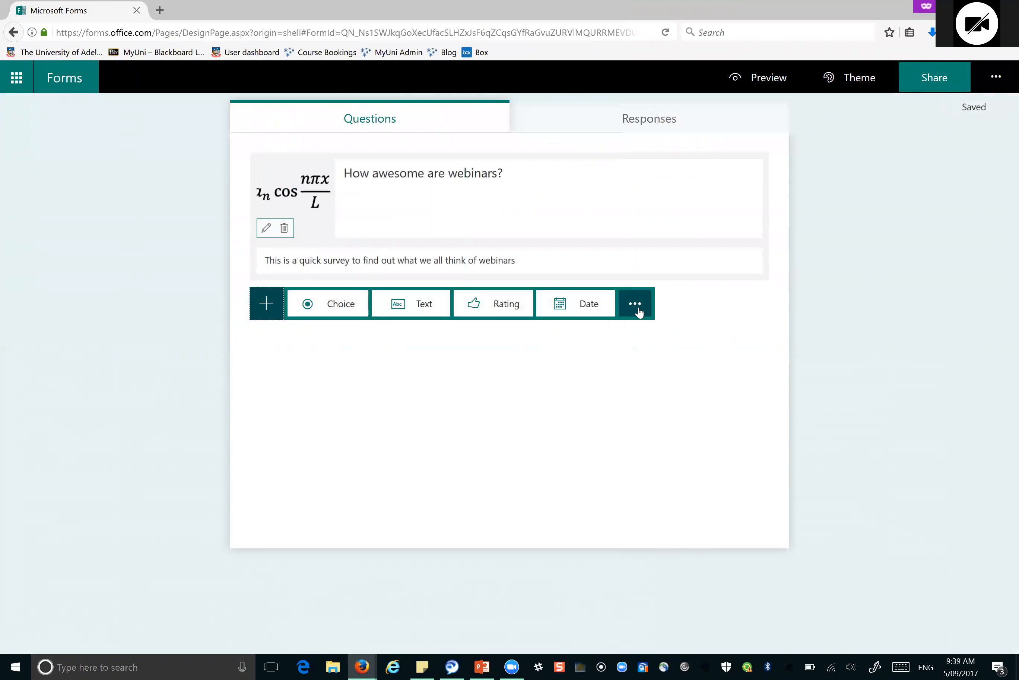
pyautogui.click(639, 311)
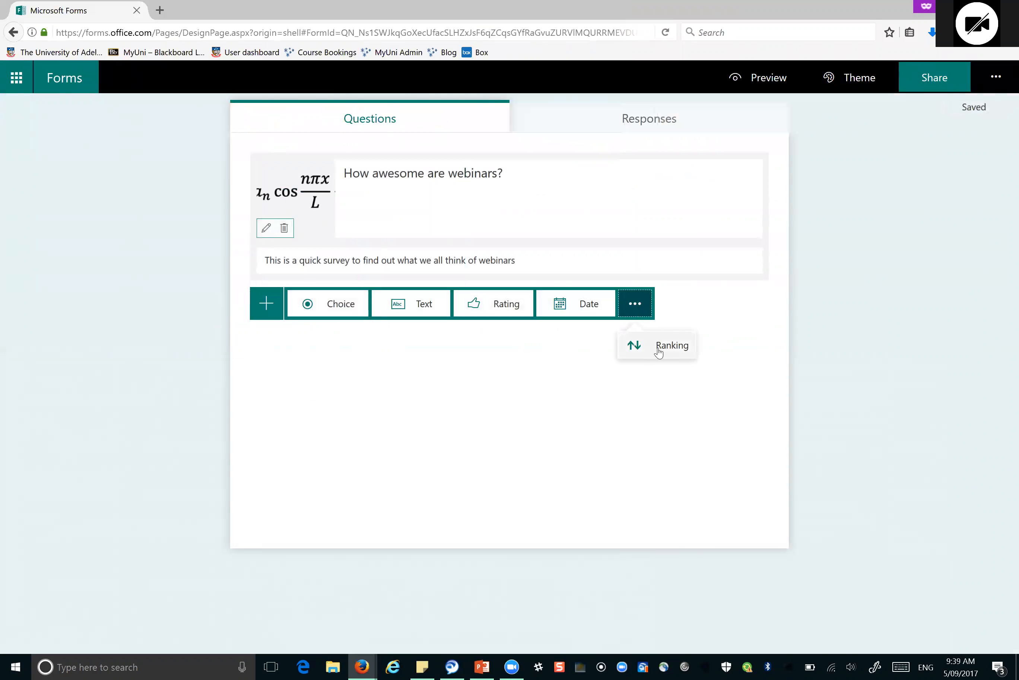
pyautogui.click(336, 302)
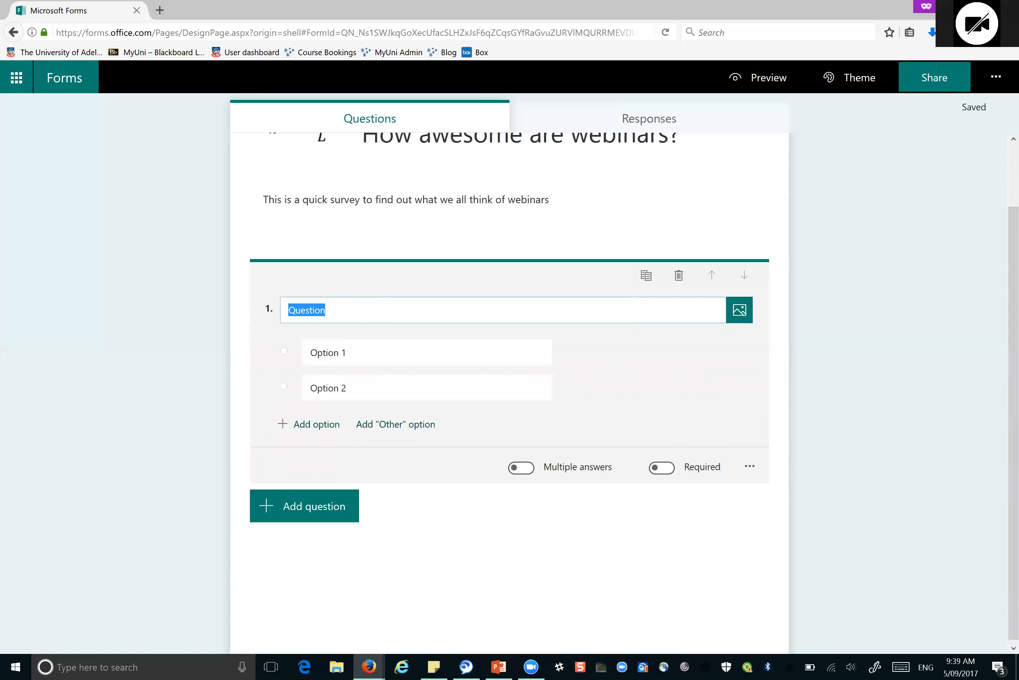
pyautogui.write('What do you th')
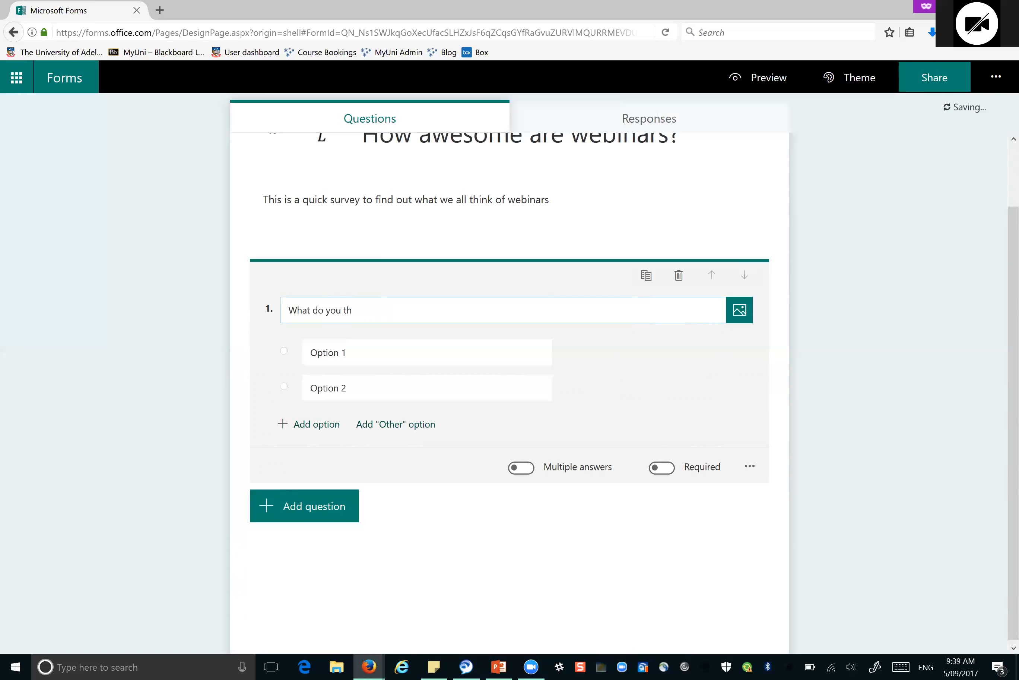
pyautogui.write('ink of webinars?')
# Step: Set the question's first two options to "They are awesome" and "They are ok"
pyautogui.click(329, 352)
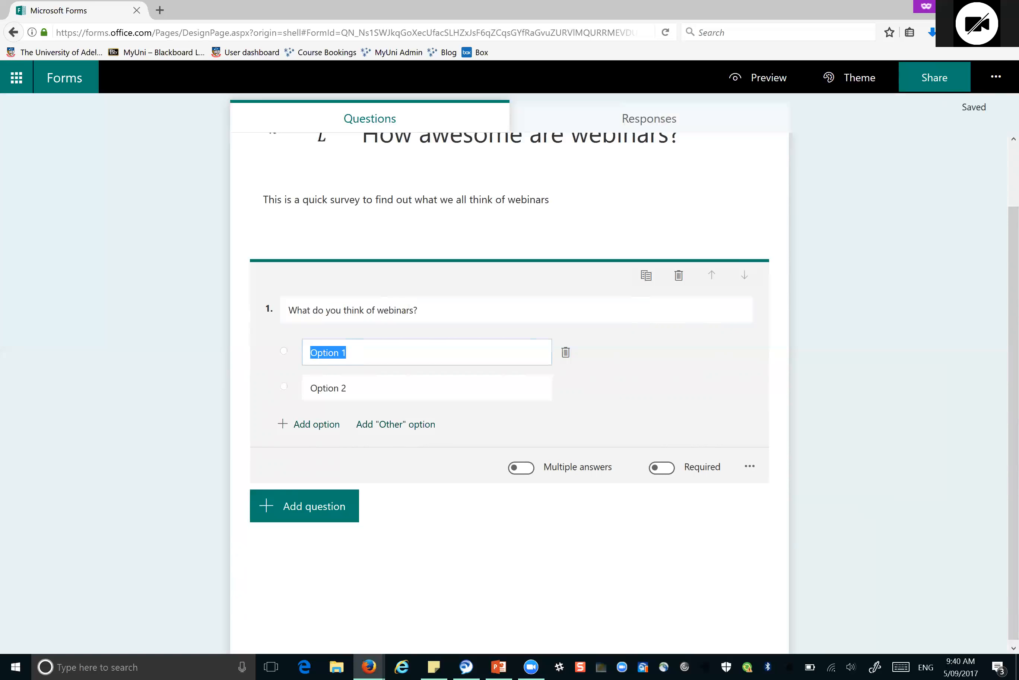
pyautogui.write('They ar')
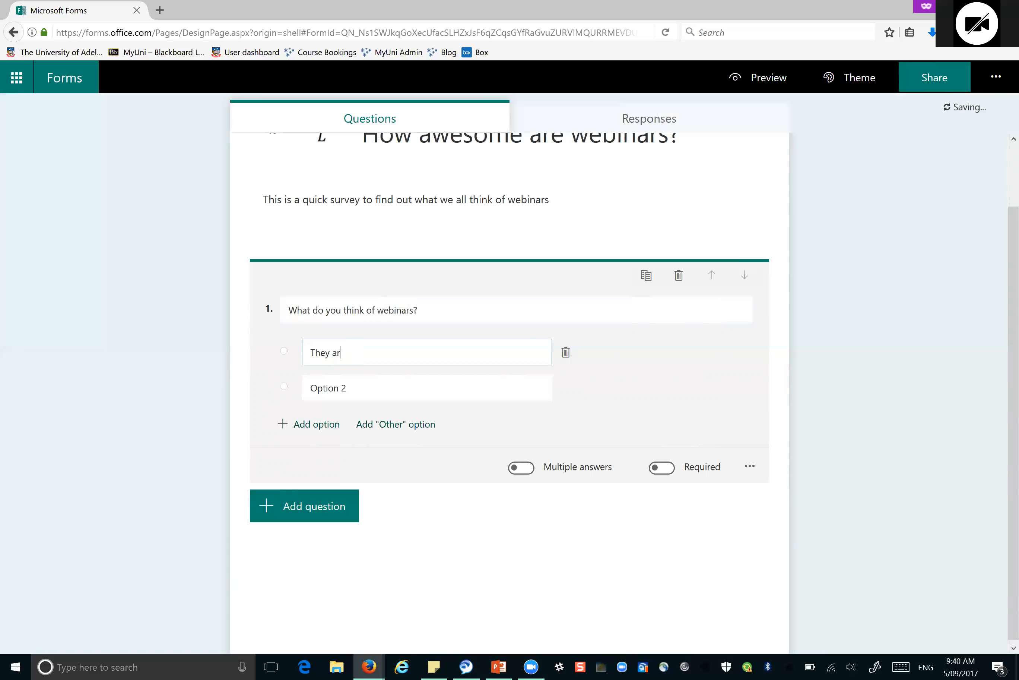
pyautogui.write('e awesome')
pyautogui.press('Tab')
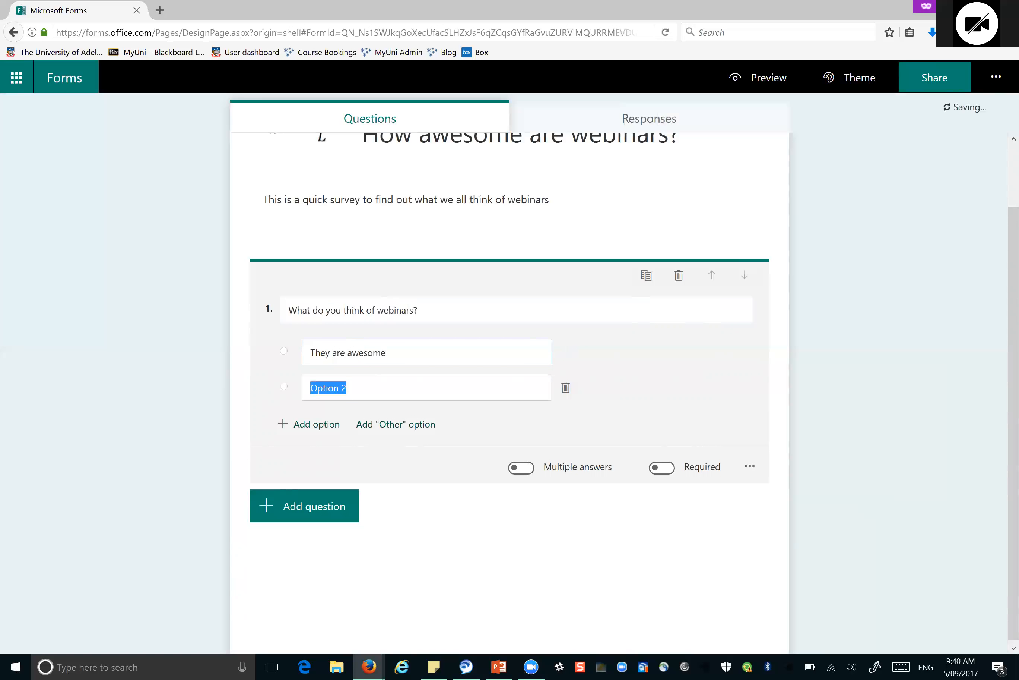
pyautogui.write('They are ok')
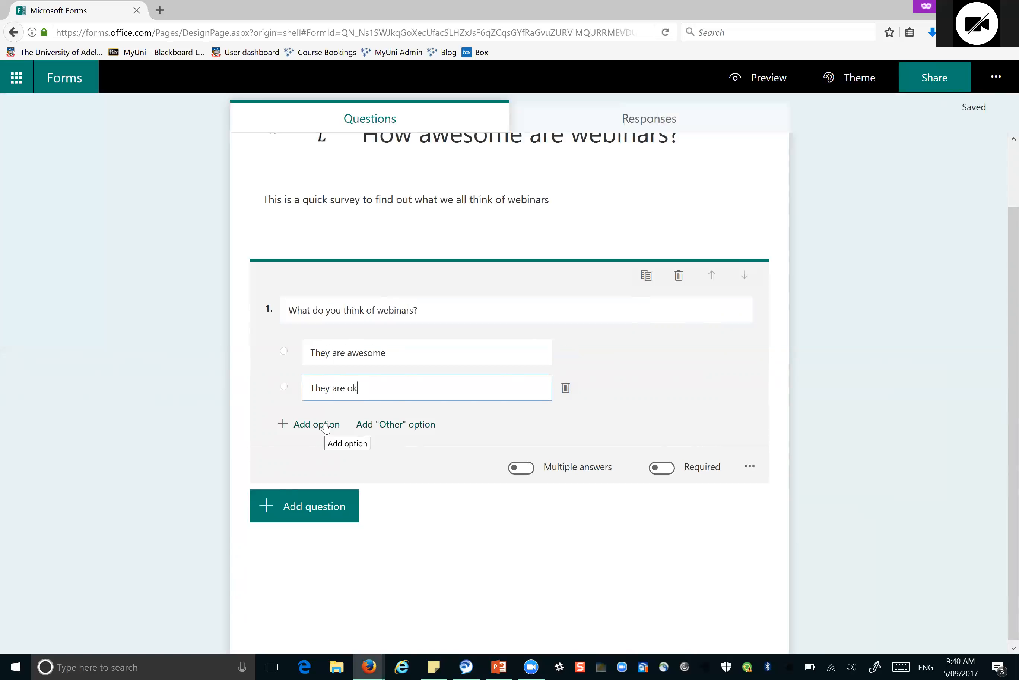
# Step: Add the options "They smell" and "They are worthless", plus an "Other" option, to the webinar question
pyautogui.click(329, 425)
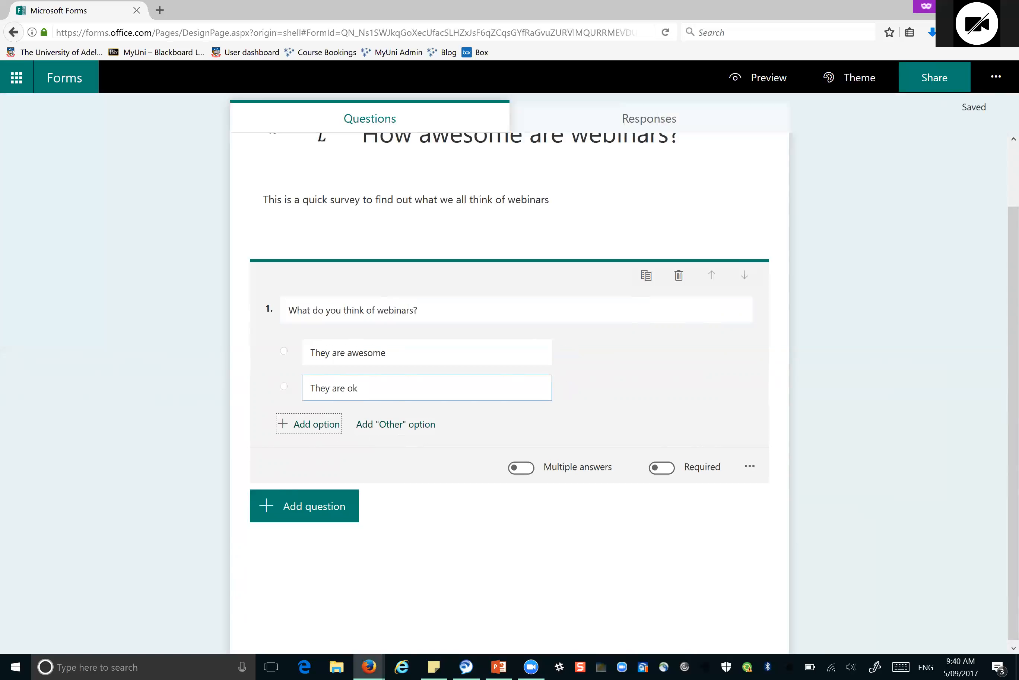
pyautogui.write('They smell')
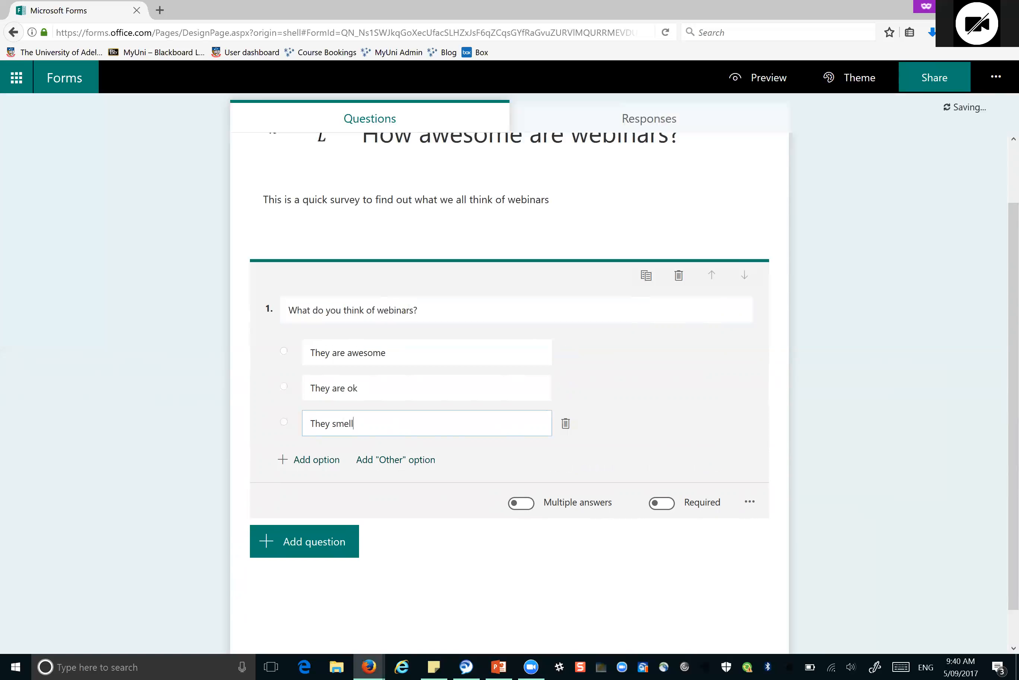
pyautogui.click(305, 461)
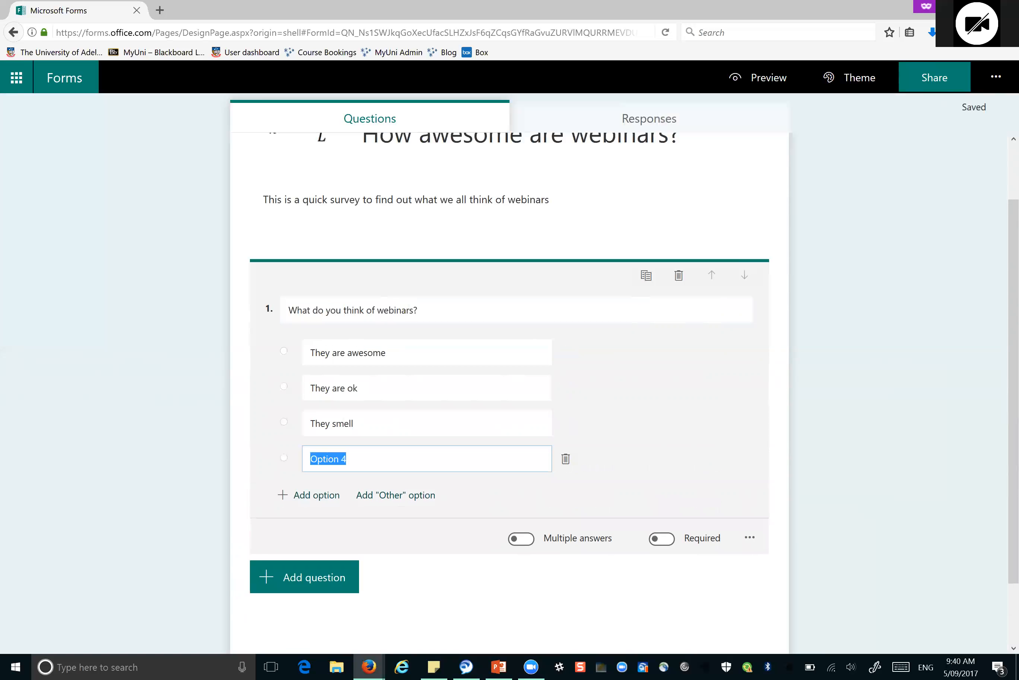
pyautogui.write('They are worthless')
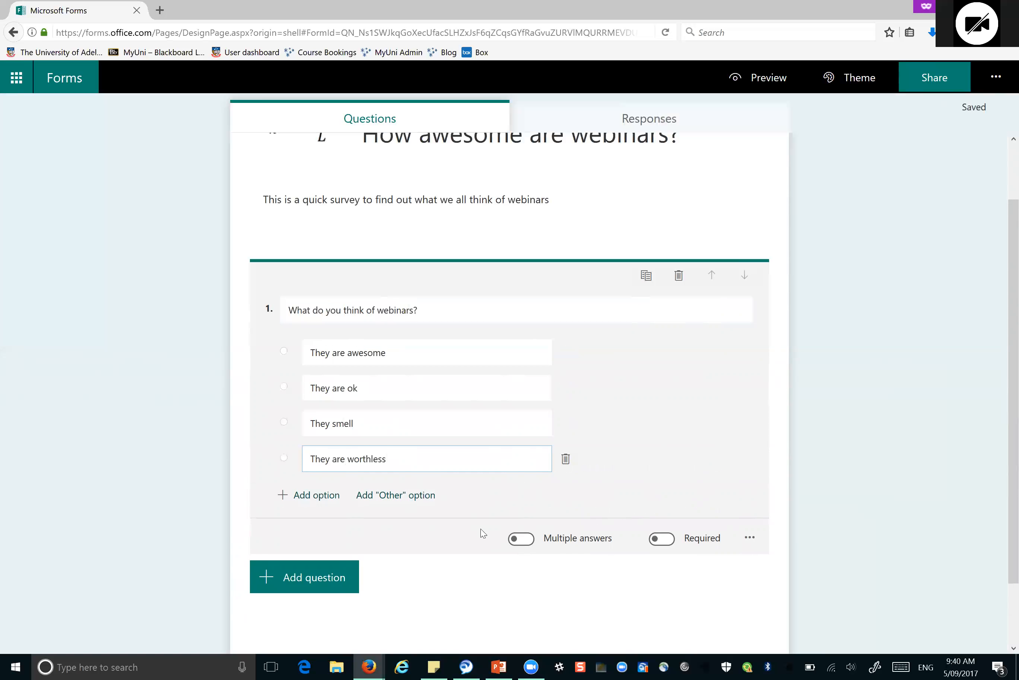
pyautogui.click(386, 496)
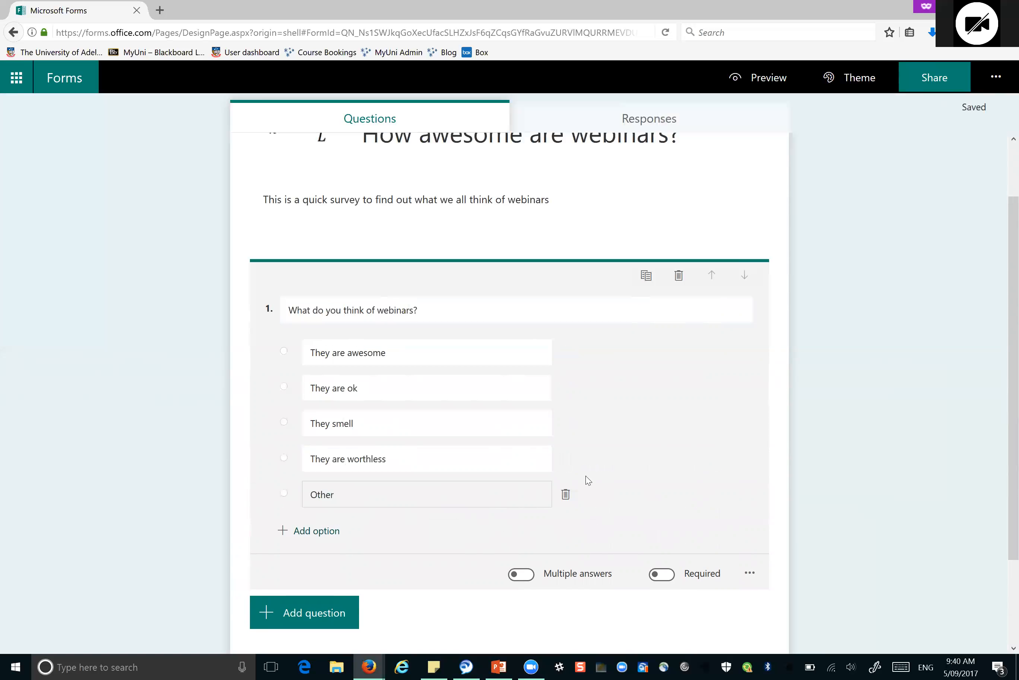
# Step: Try the Multiple answers and Required settings on the webinar question, switching each on and back off
pyautogui.scroll(-3, 752, 452)
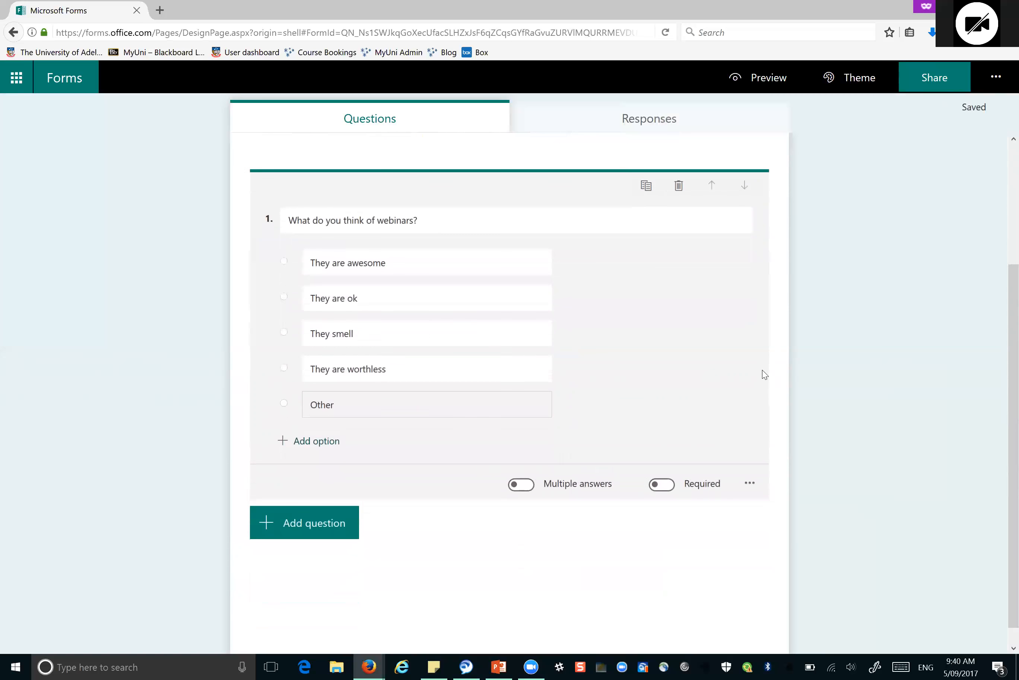
pyautogui.click(526, 469)
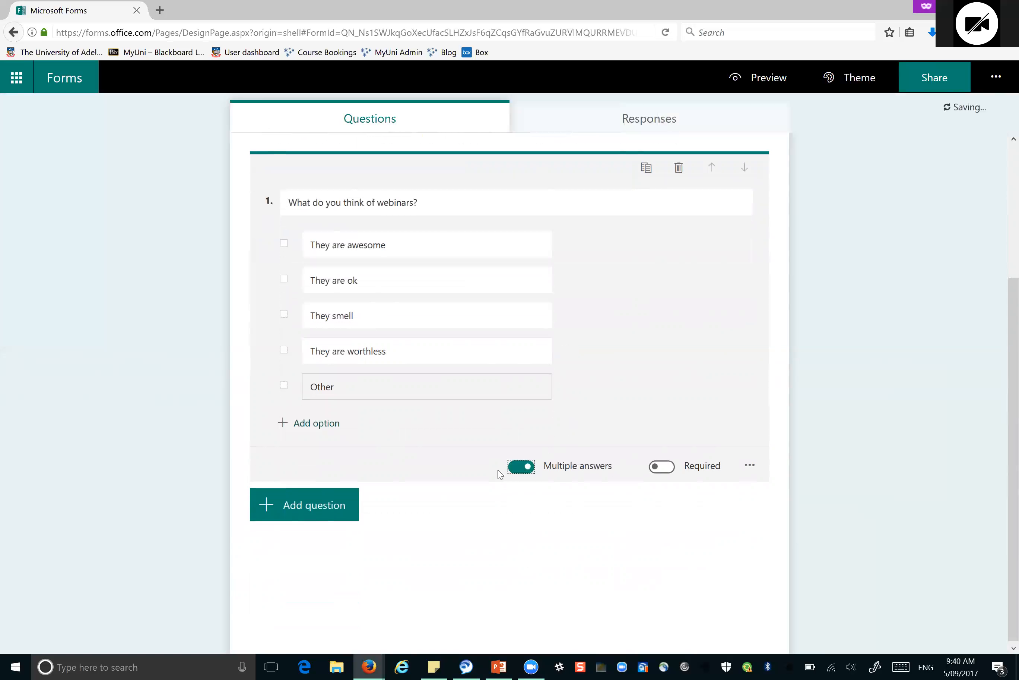
pyautogui.click(520, 469)
pyautogui.click(665, 467)
pyautogui.click(664, 467)
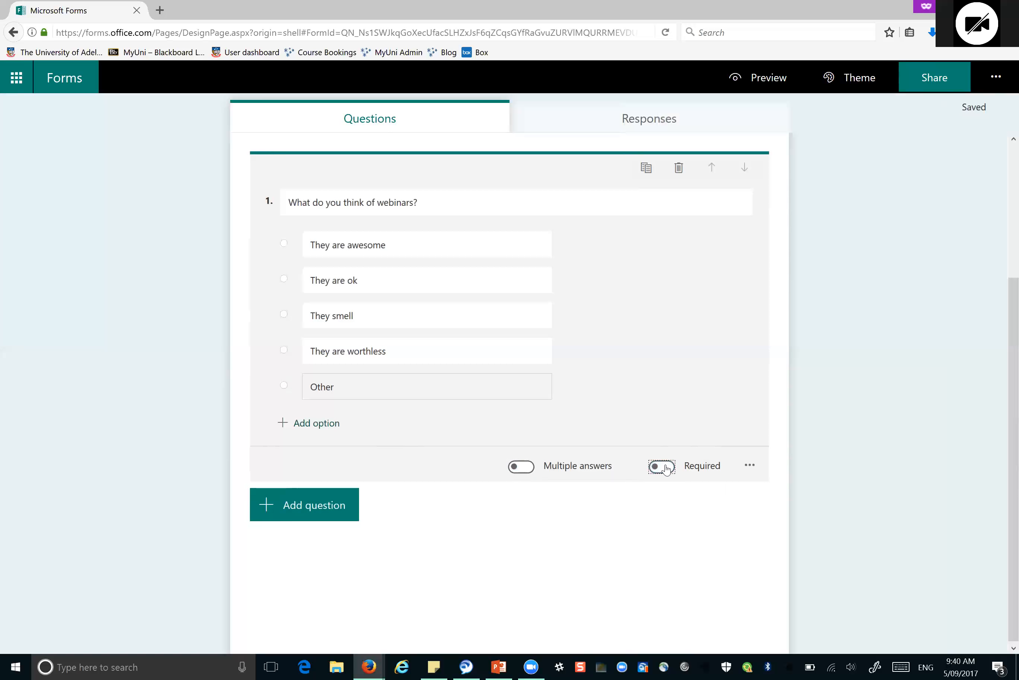
# Step: Show the webinar question's additional settings and its choices for inserting media
pyautogui.click(750, 465)
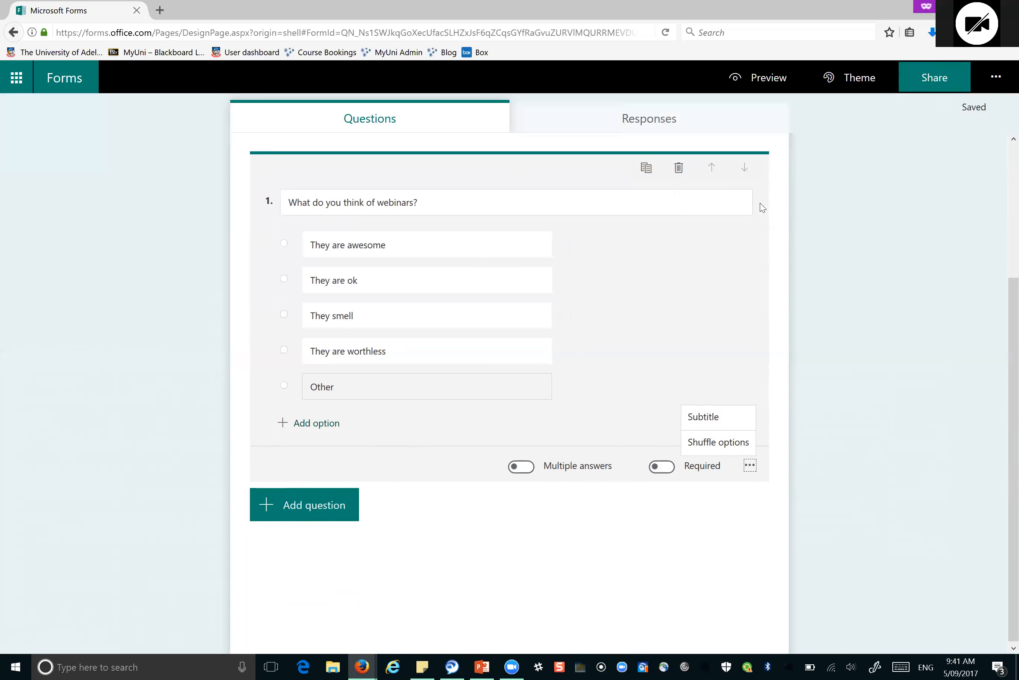
pyautogui.click(741, 212)
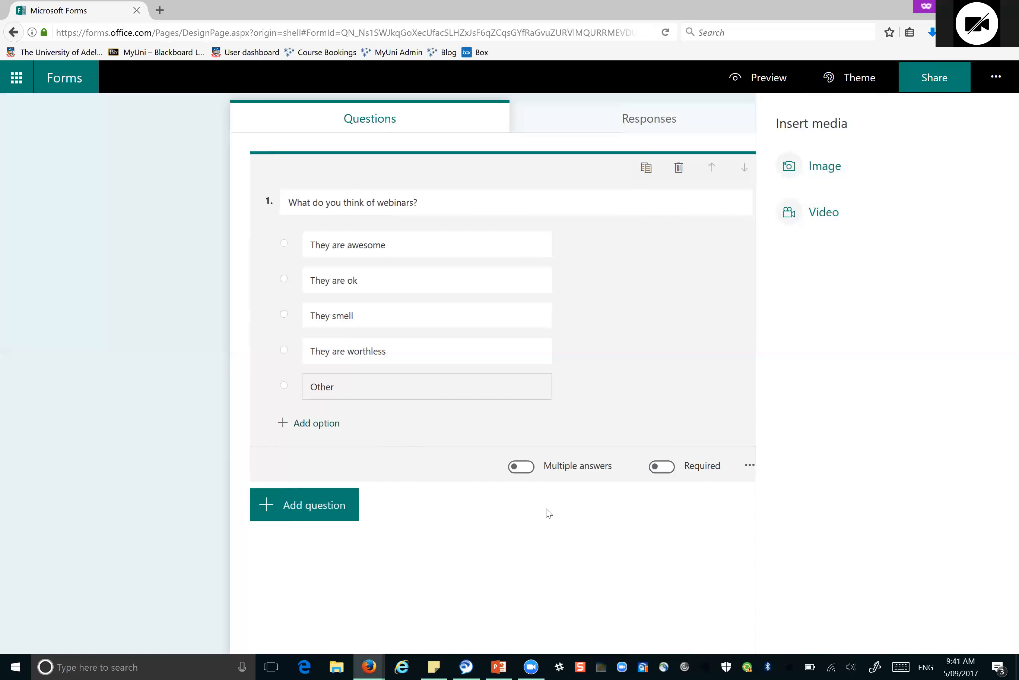
# Step: Add a Text question with the text "Please expand on your answer above"
pyautogui.click(330, 514)
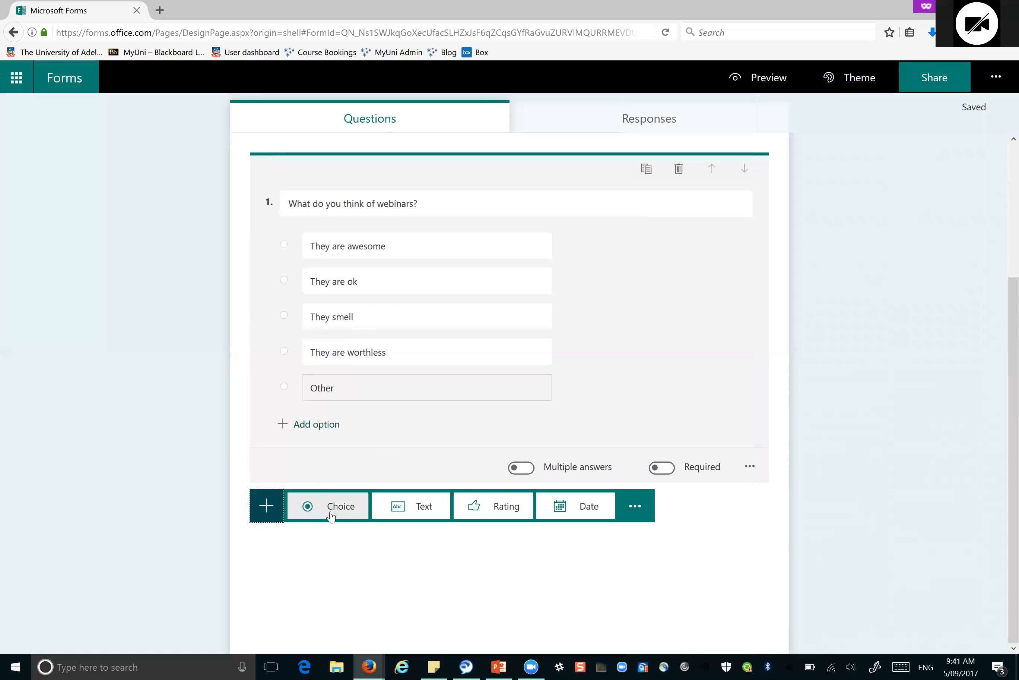
pyautogui.click(409, 506)
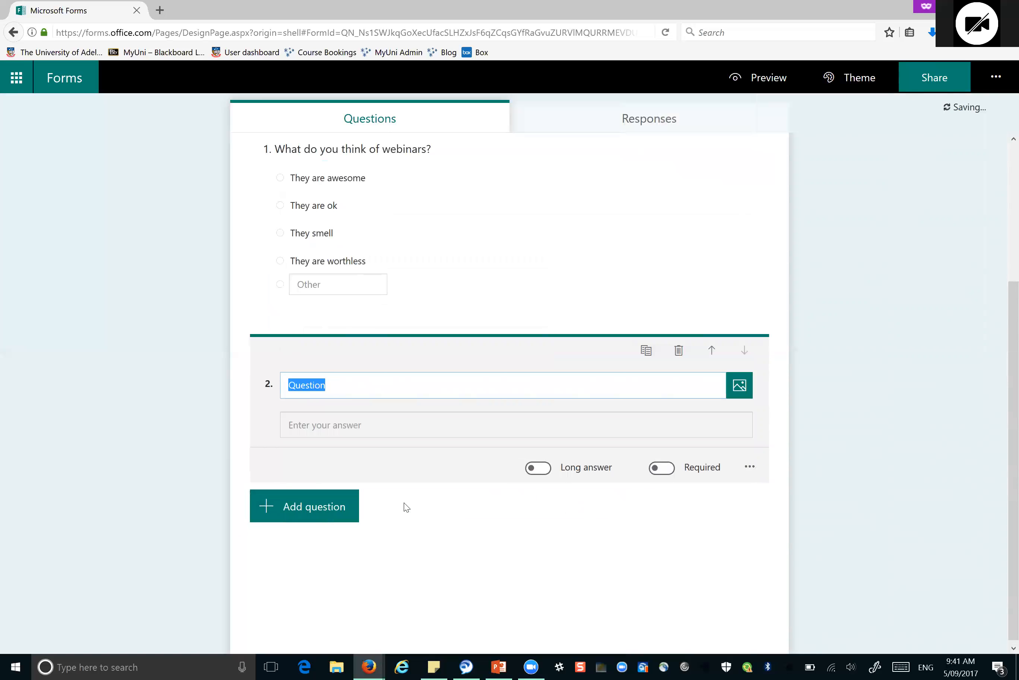
pyautogui.write('Please expand on your ')
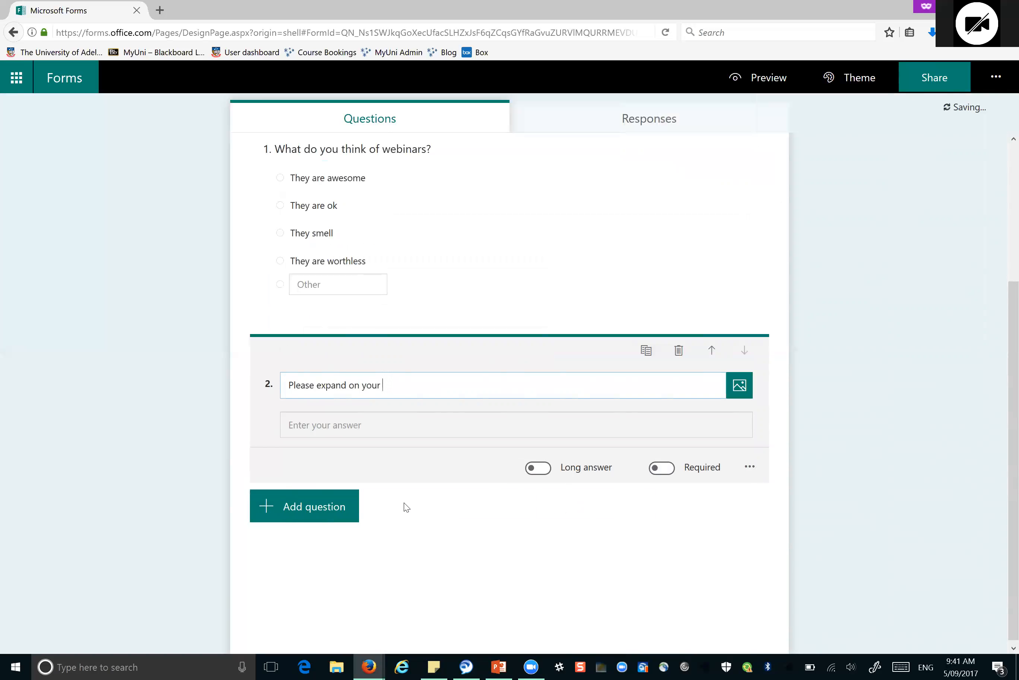
pyautogui.write('answer above')
# Step: Try the Long answer setting on question 2, switching it on and back off
pyautogui.click(547, 473)
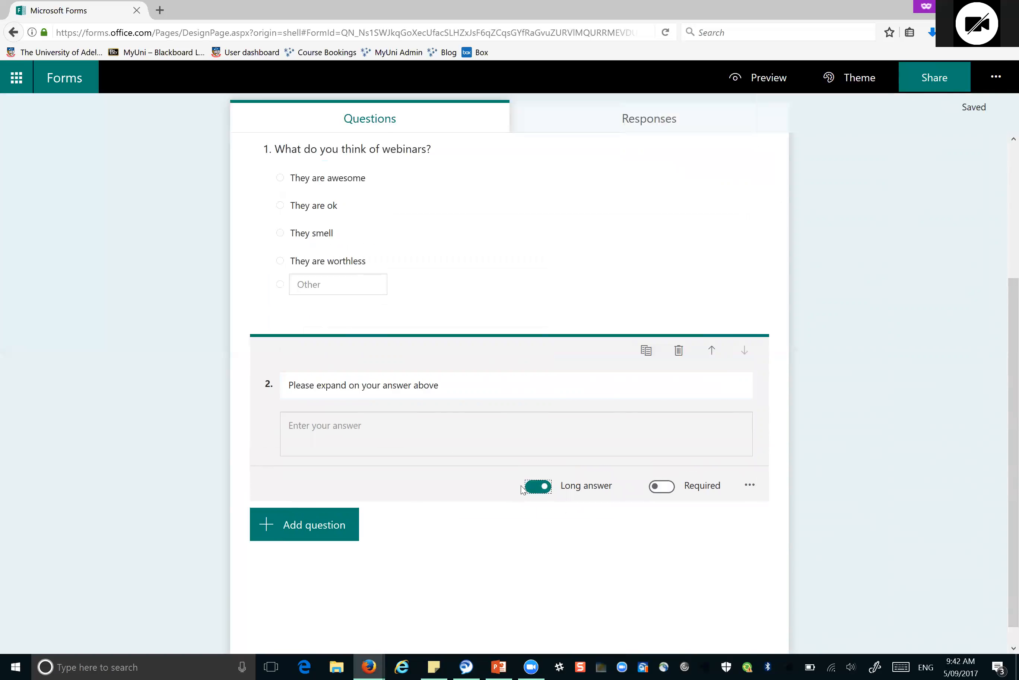
pyautogui.click(537, 486)
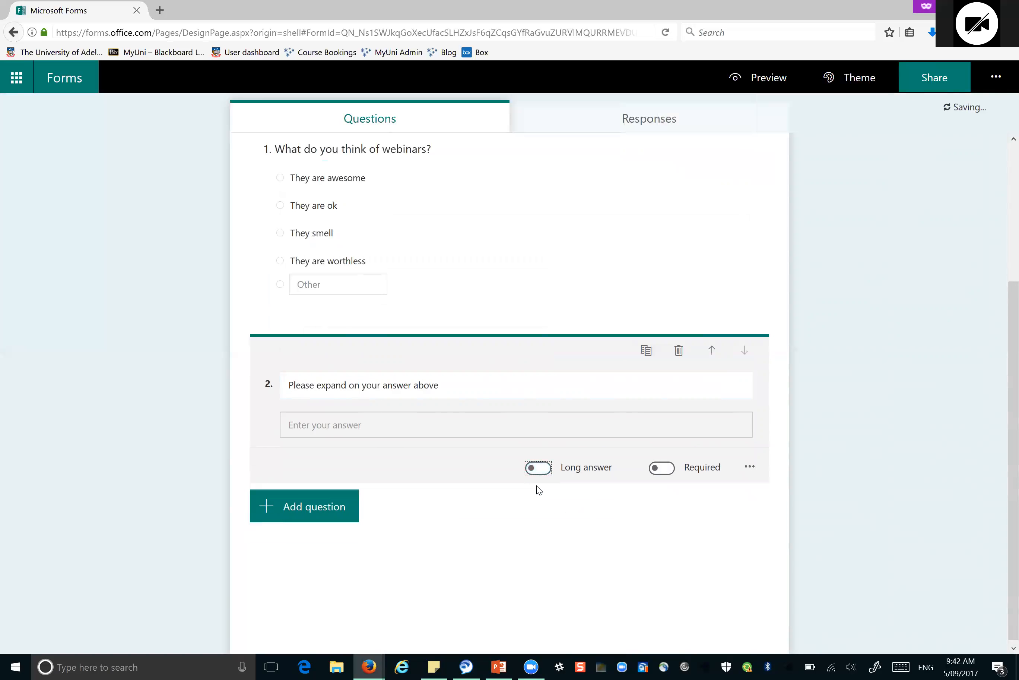
pyautogui.click(543, 468)
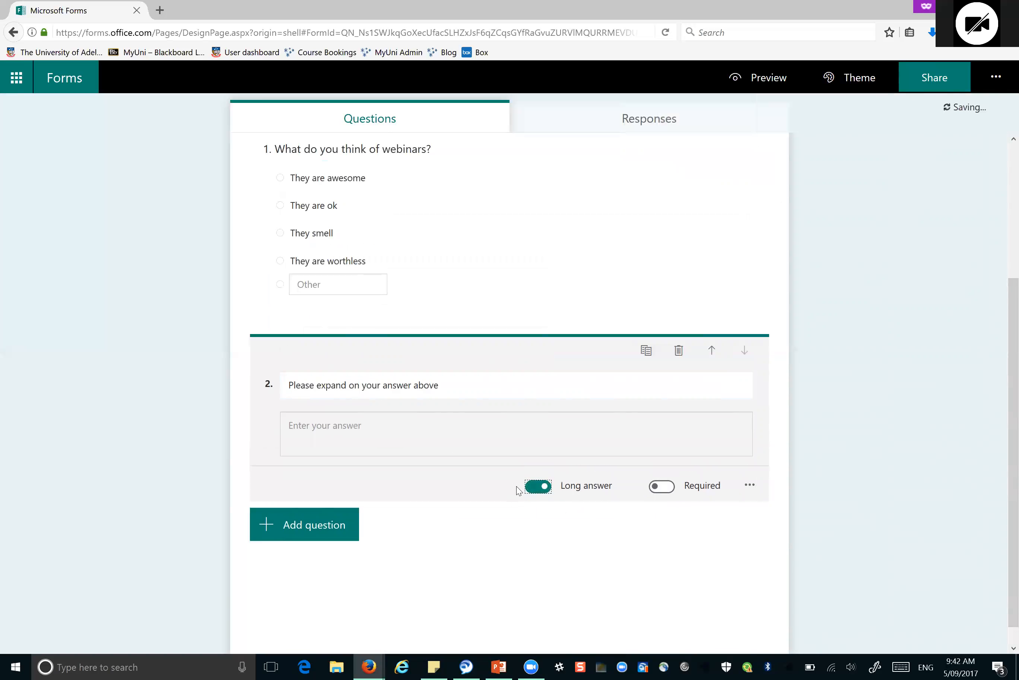
pyautogui.click(533, 489)
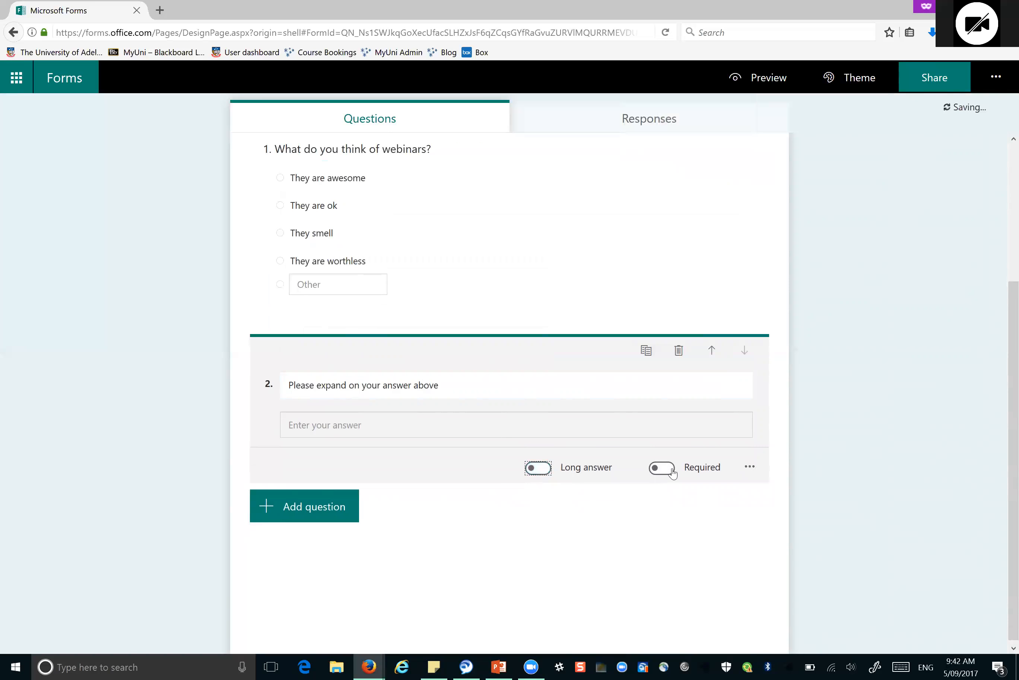
# Step: Try a Number restriction on question 2, look through the restriction types, and remove the restriction
pyautogui.click(750, 467)
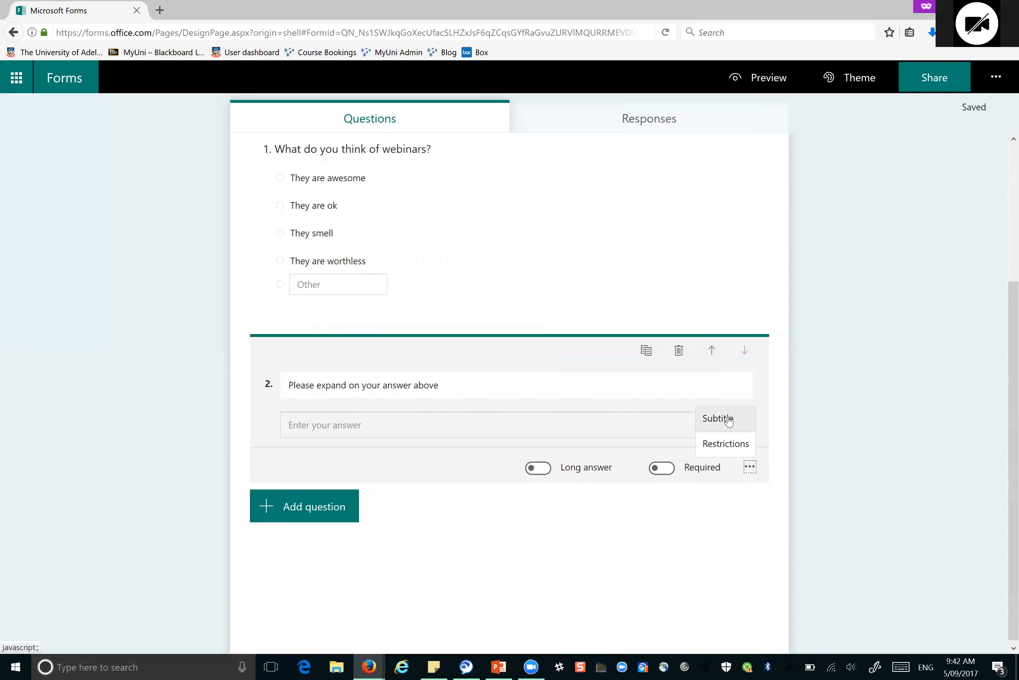
pyautogui.click(726, 444)
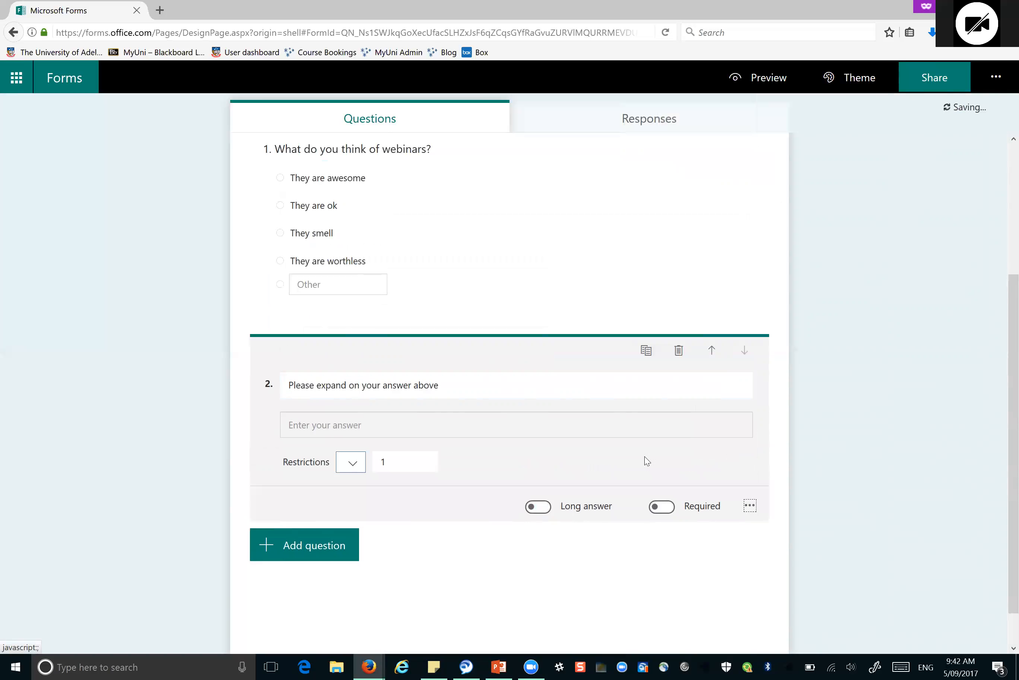
pyautogui.click(356, 462)
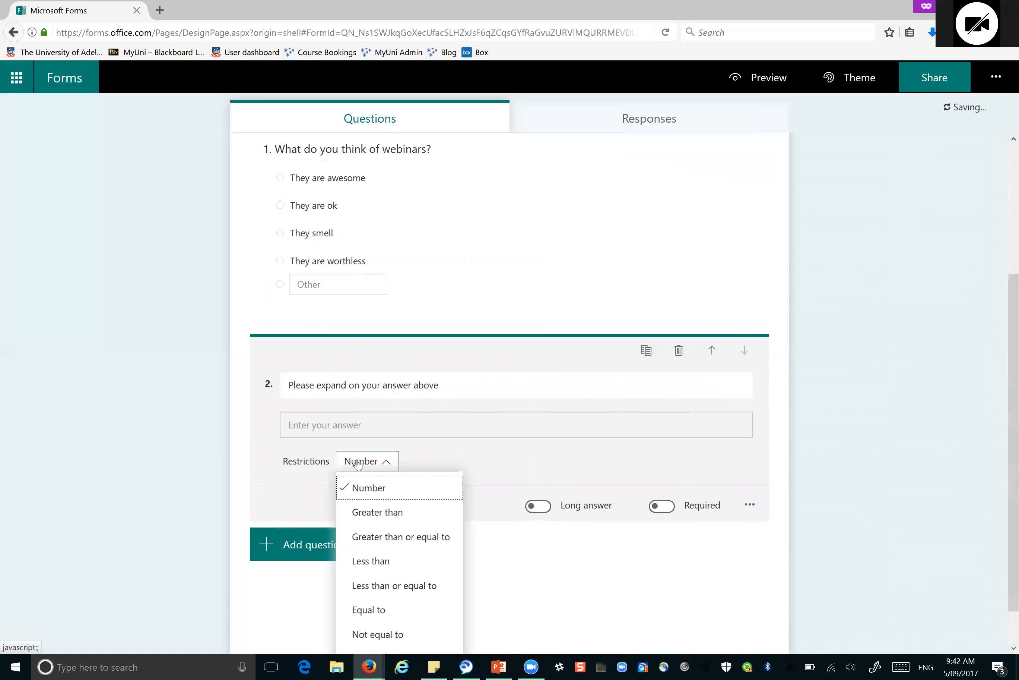
pyautogui.scroll(-2, 865, 442)
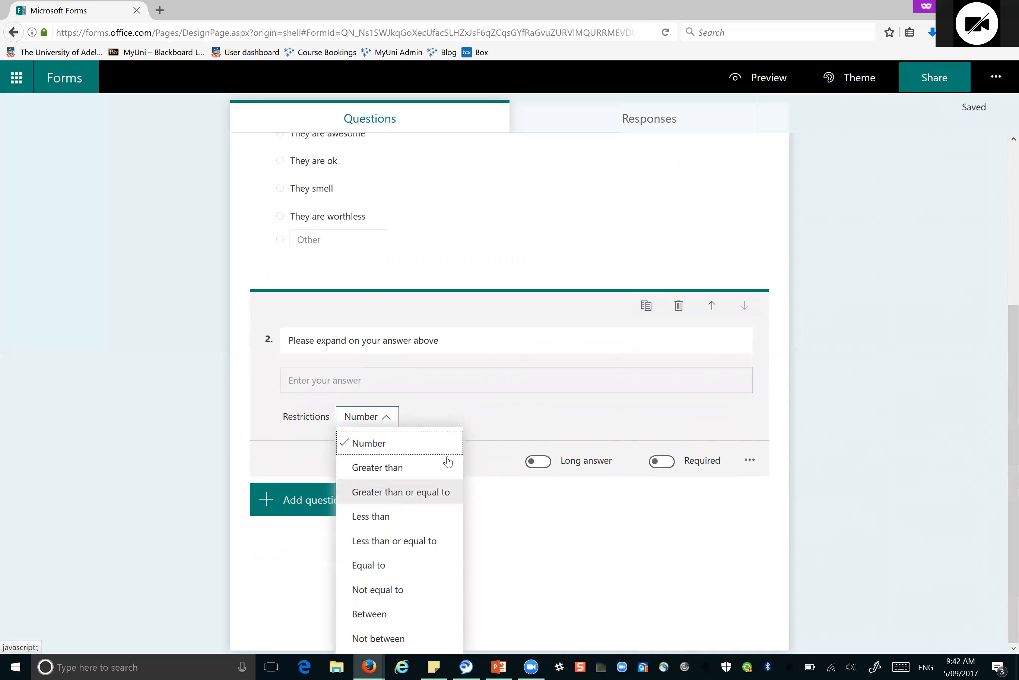
pyautogui.click(539, 402)
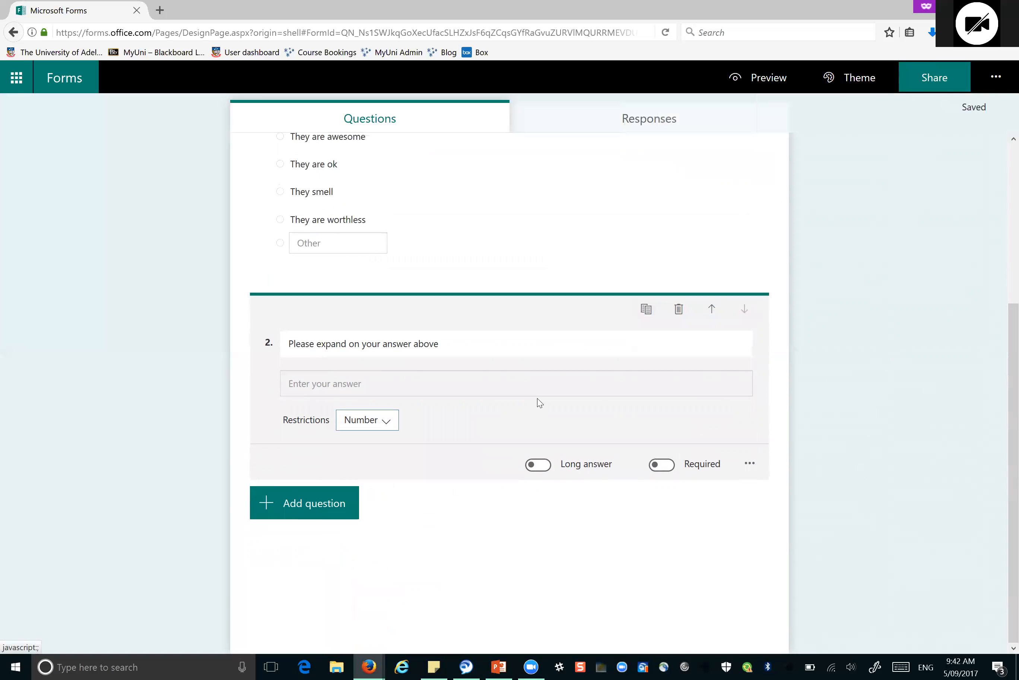
pyautogui.click(750, 463)
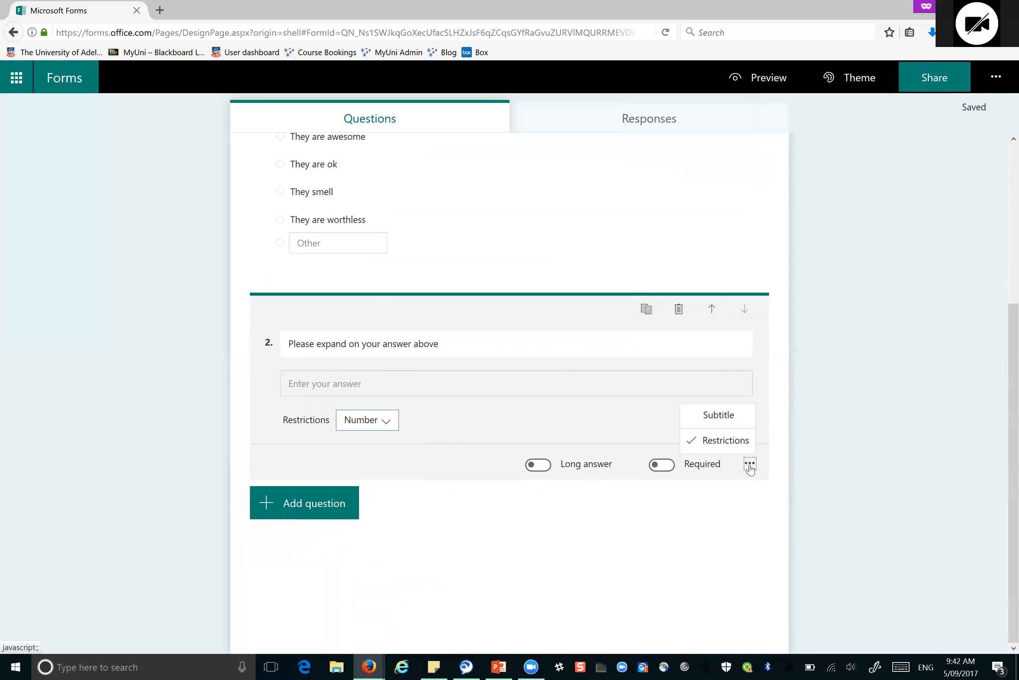
pyautogui.click(726, 440)
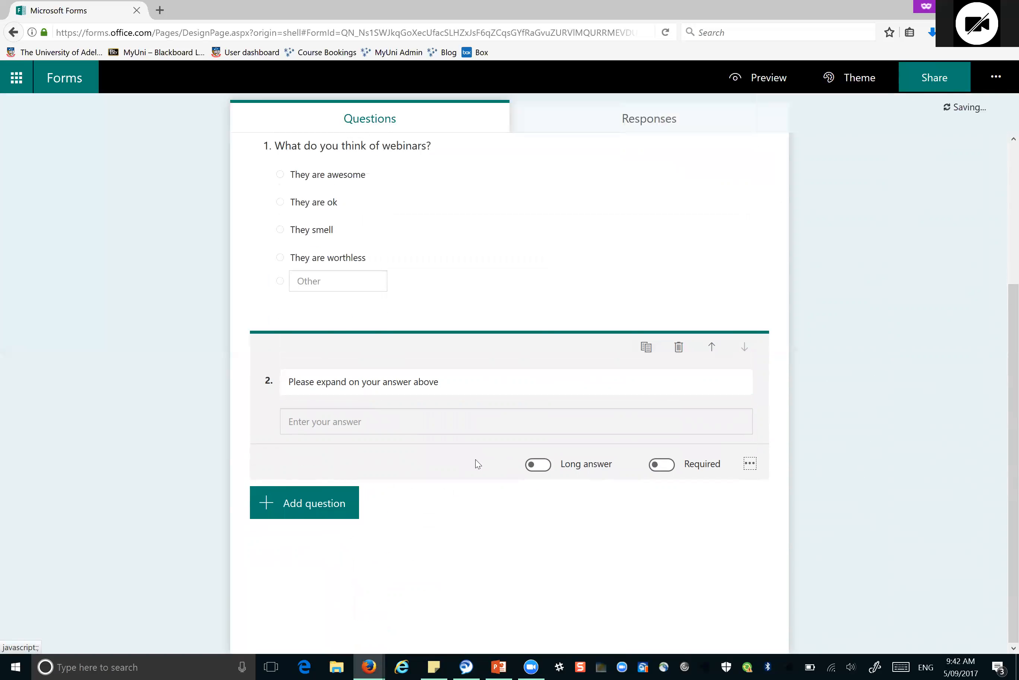
# Step: Add a Rating question after question 2 and set its levels to 10
pyautogui.click(336, 503)
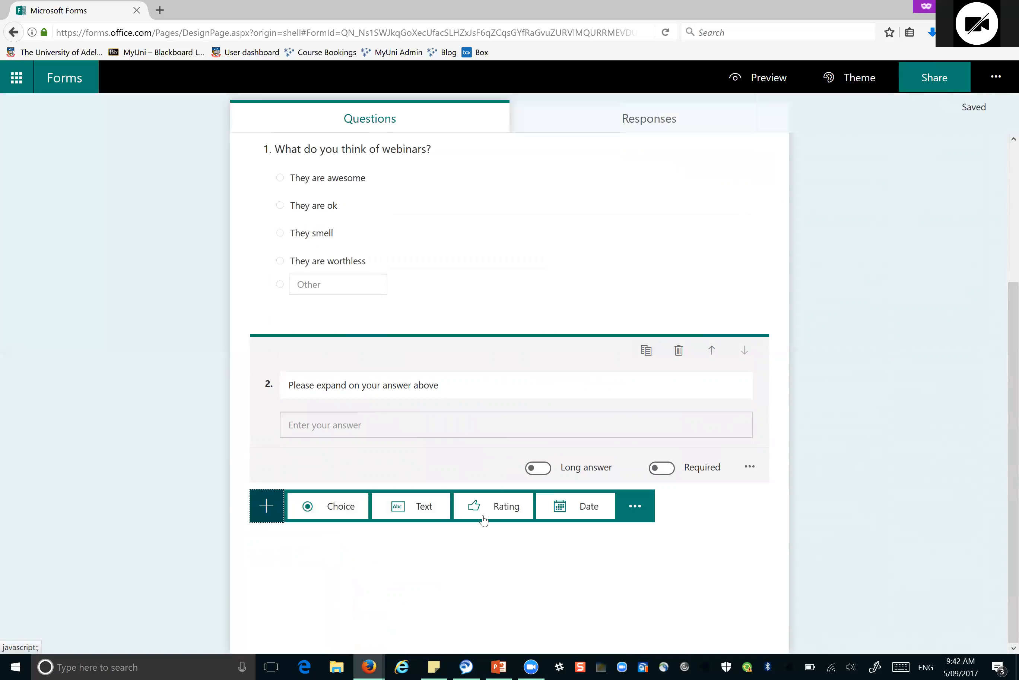
pyautogui.click(495, 514)
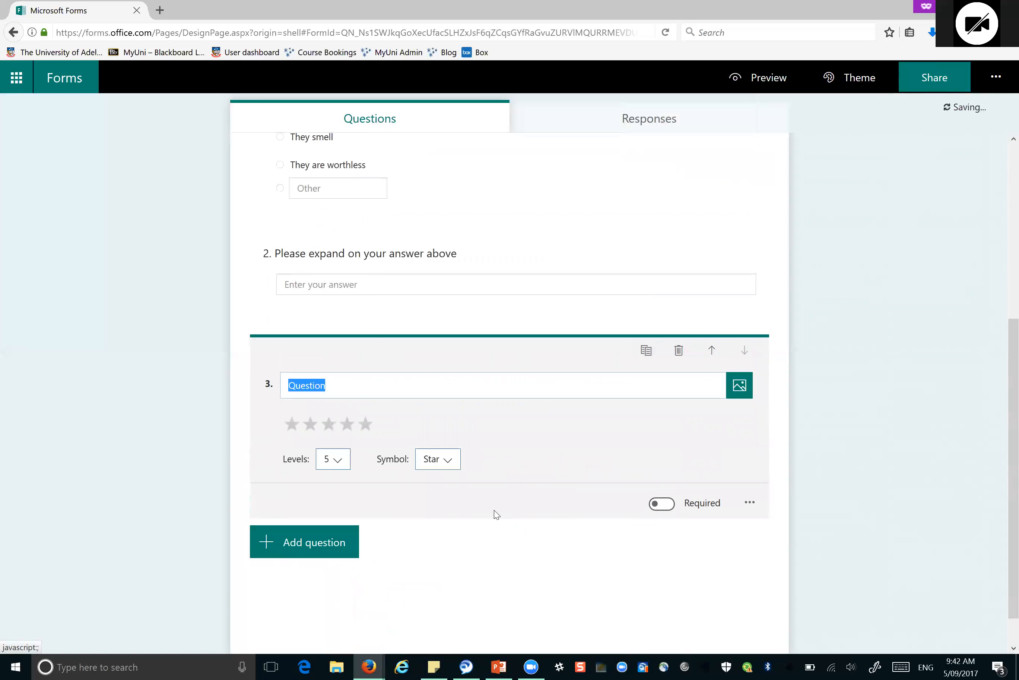
pyautogui.click(345, 464)
pyautogui.click(336, 509)
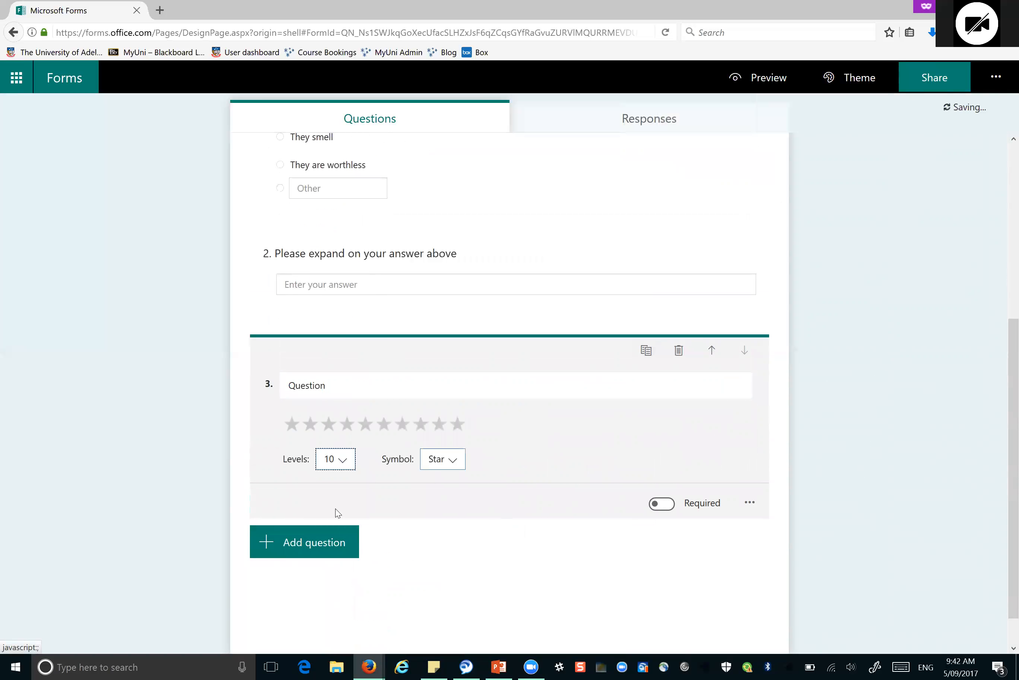
# Step: Try Number as the rating question's symbol, then restore the Star symbol
pyautogui.click(447, 464)
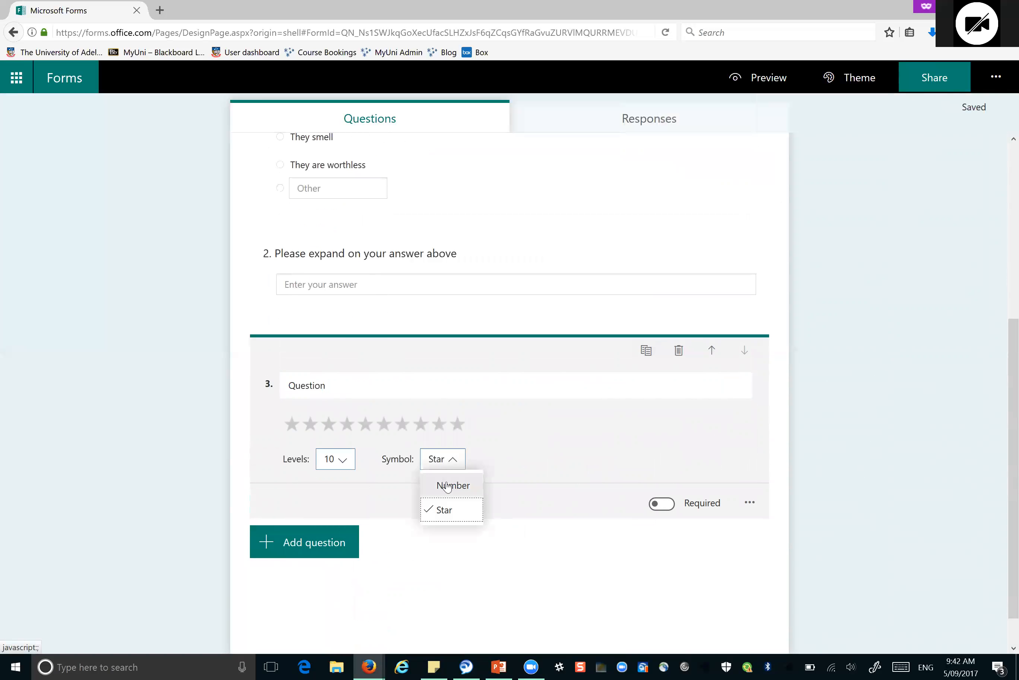
pyautogui.click(448, 485)
pyautogui.click(470, 464)
pyautogui.click(455, 519)
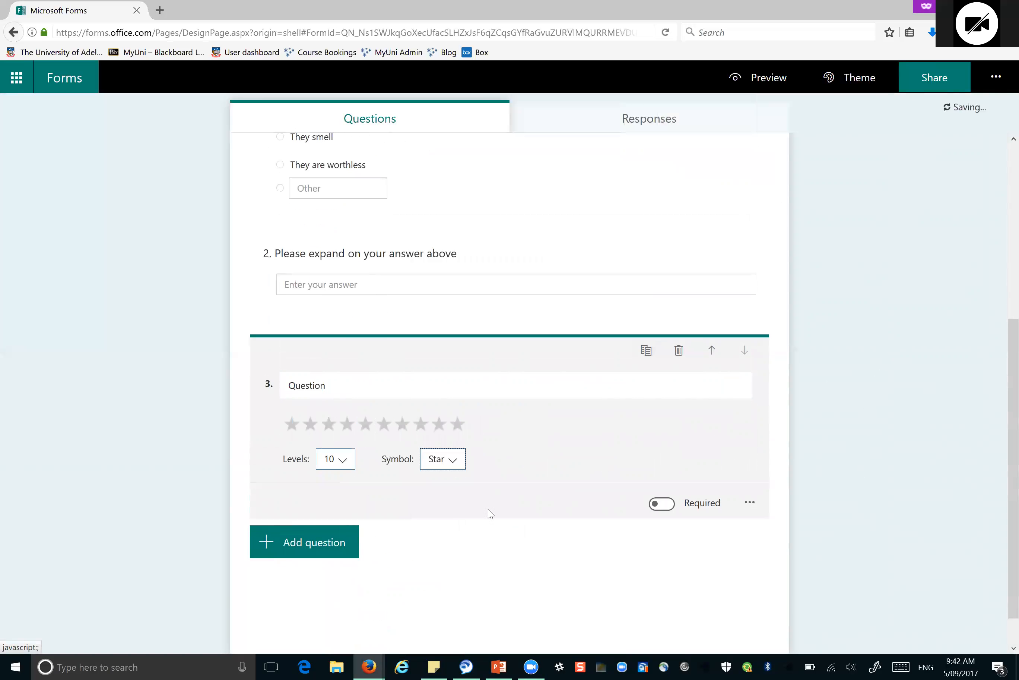
# Step: Enable labels on the rating question, naming 1 Star "Worthless" and 10 Stars "Awesome"
pyautogui.click(749, 502)
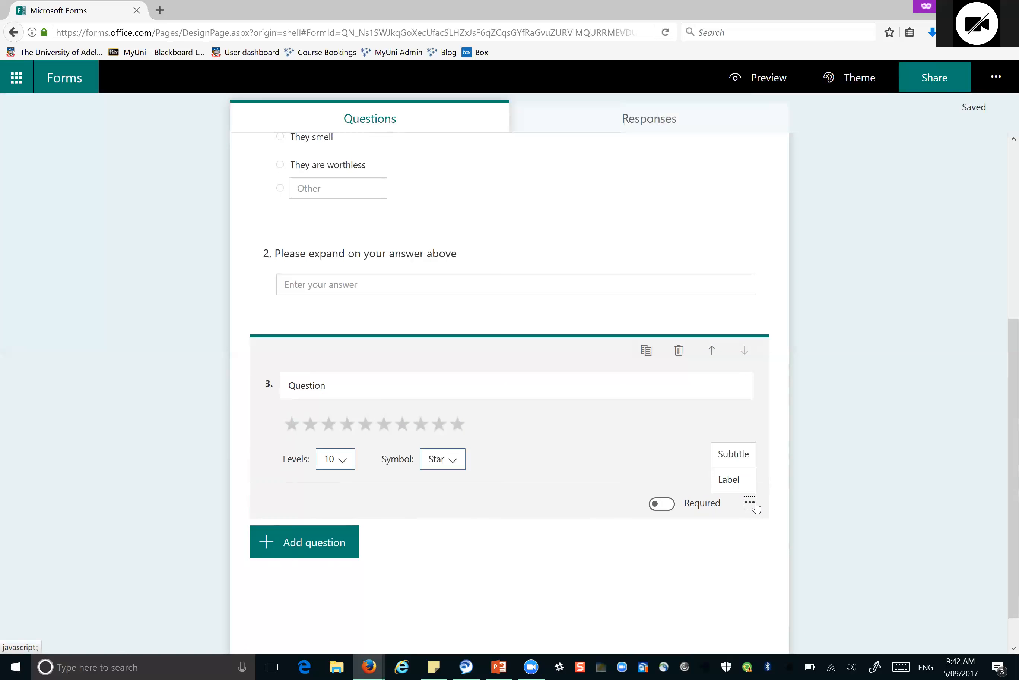
pyautogui.click(729, 479)
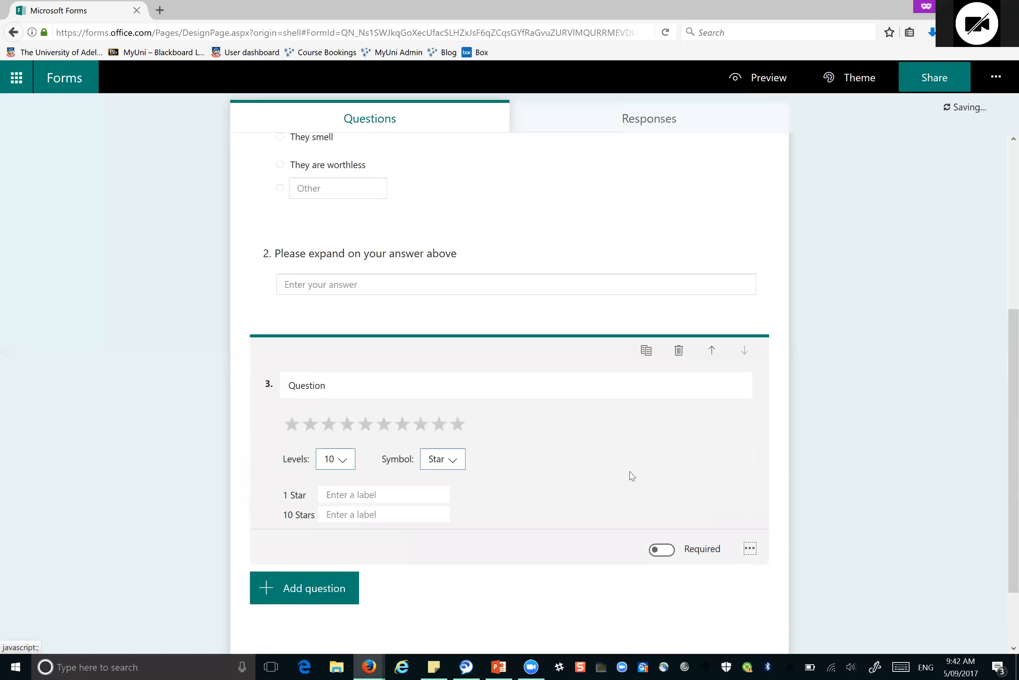
pyautogui.click(395, 495)
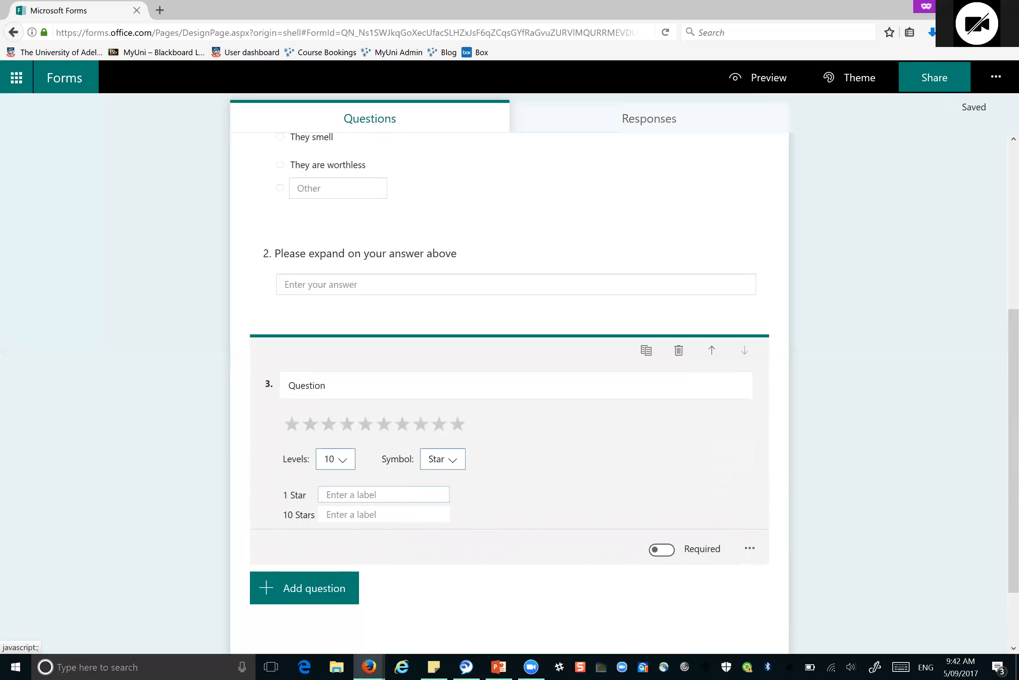
pyautogui.write('Bad')
pyautogui.press('BackSpace')
pyautogui.press('BackSpace')
pyautogui.press('BackSpace')
pyautogui.write('WorthlessA')
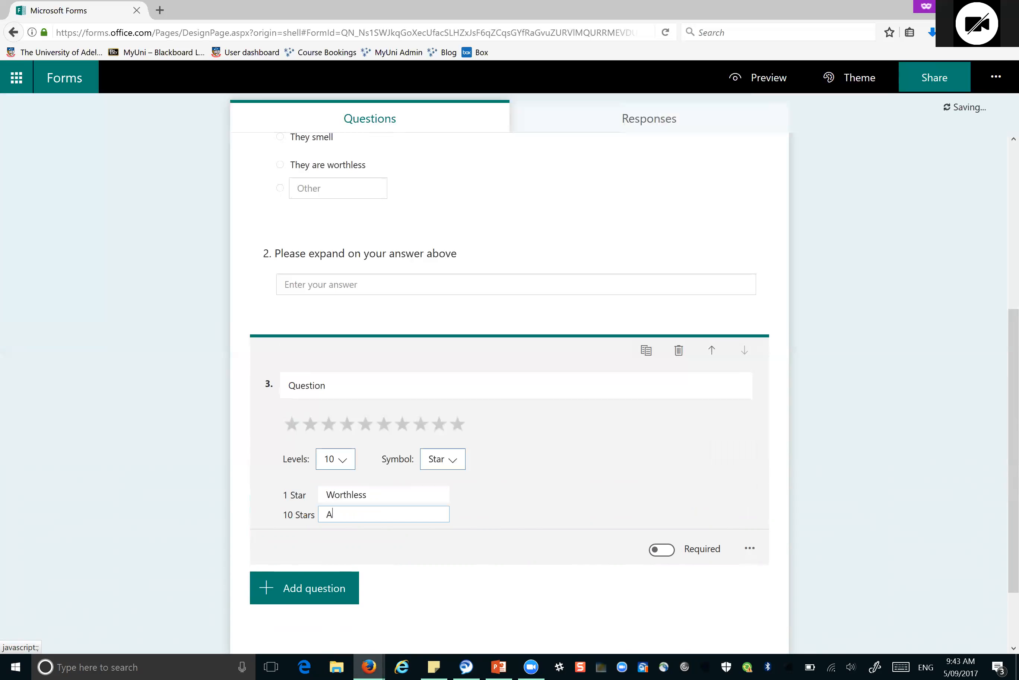
pyautogui.write('wesome')
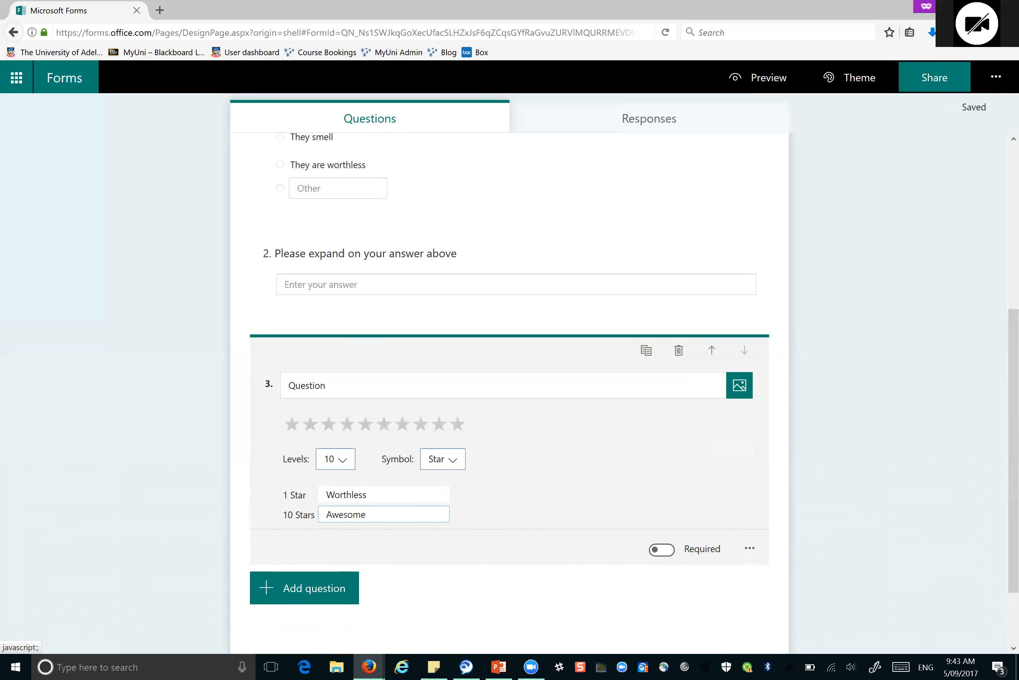
# Step: Replace the rating question's placeholder text with "What do you think of webinars?"
pyautogui.click(326, 385)
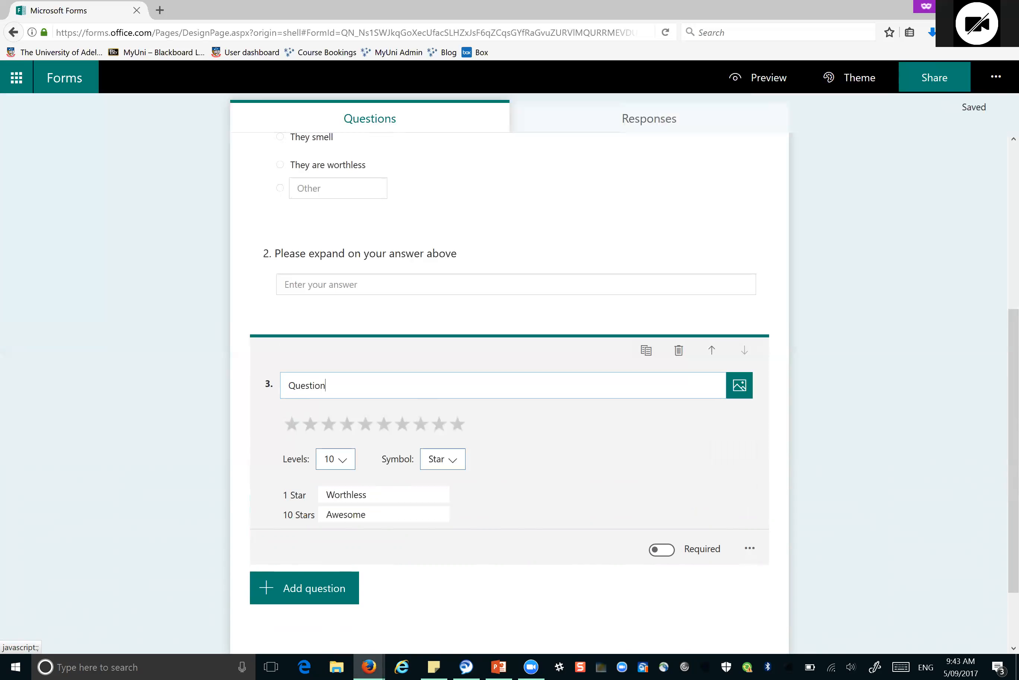
pyautogui.hotkey('ctrl', 'a')
pyautogui.write('What do you think of webinars?')
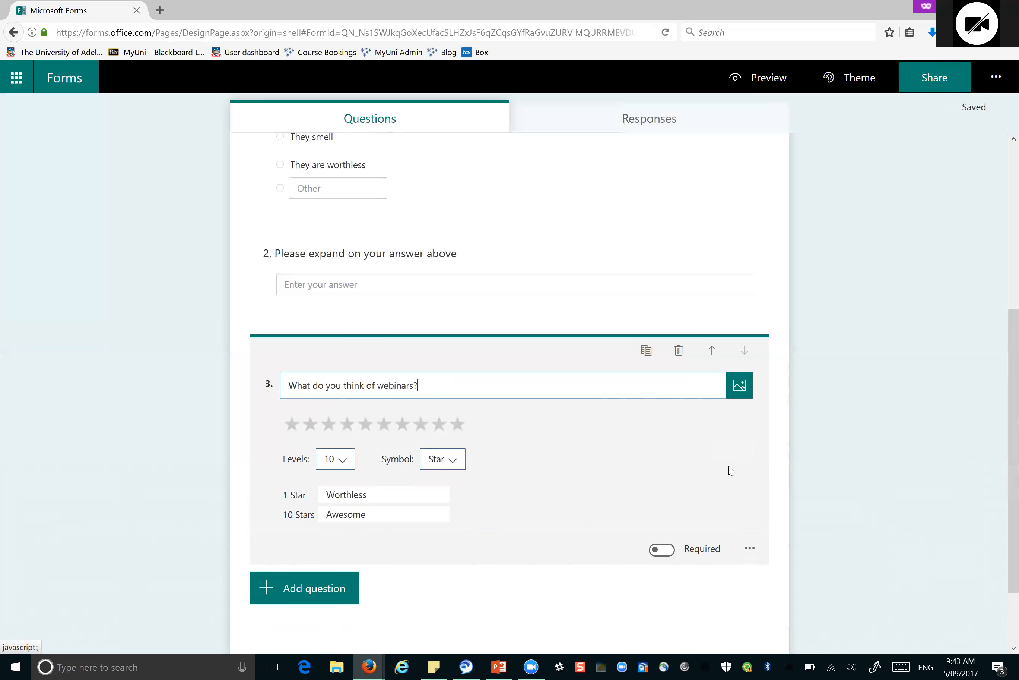
# Step: Add a Date question with the text "When did you last attend a webinar?"
pyautogui.scroll(-2, 750, 434)
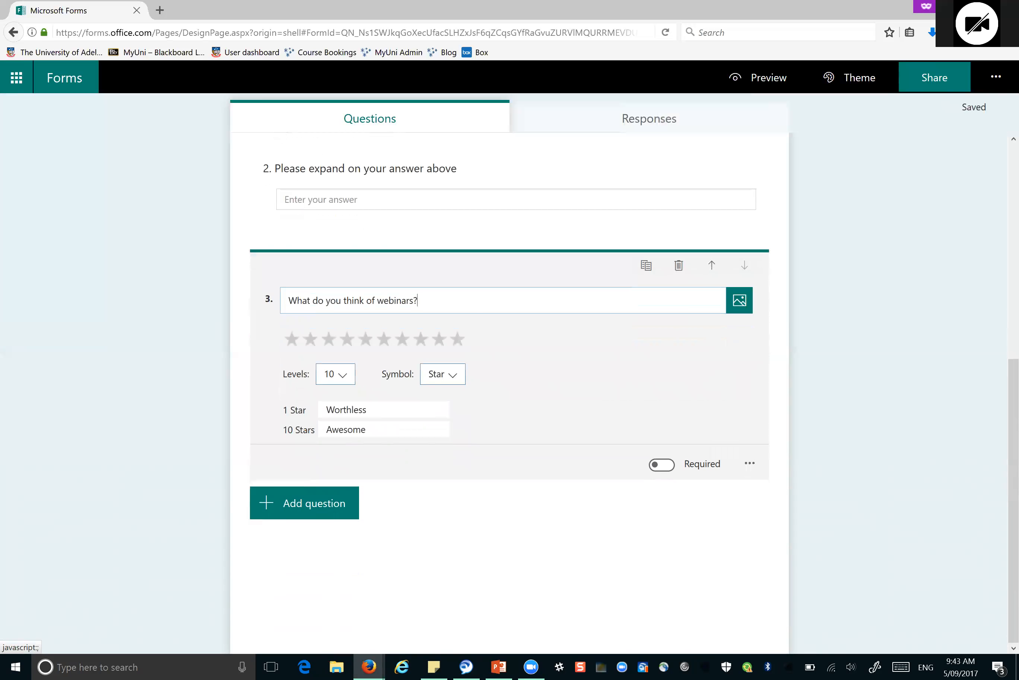
pyautogui.click(302, 503)
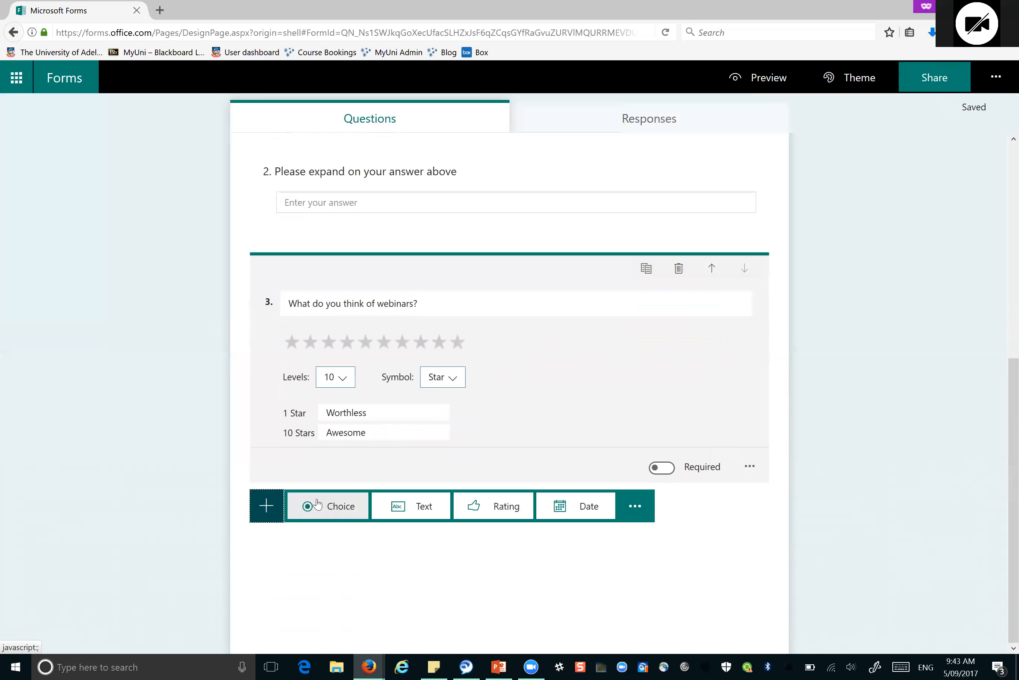
pyautogui.click(569, 511)
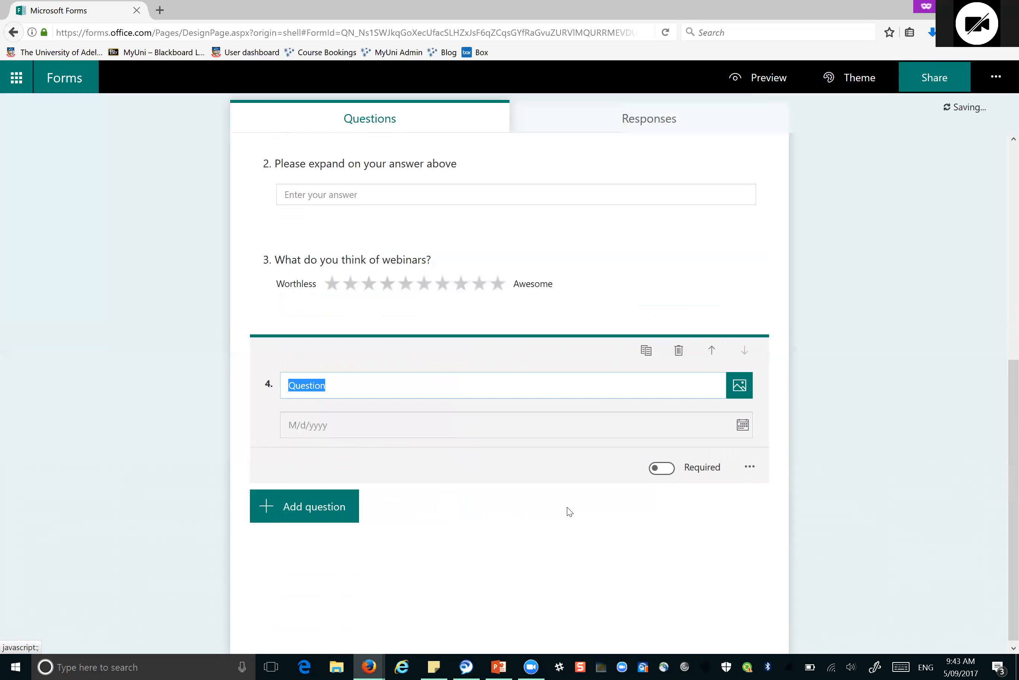
pyautogui.write('When did you last attend a webinar?')
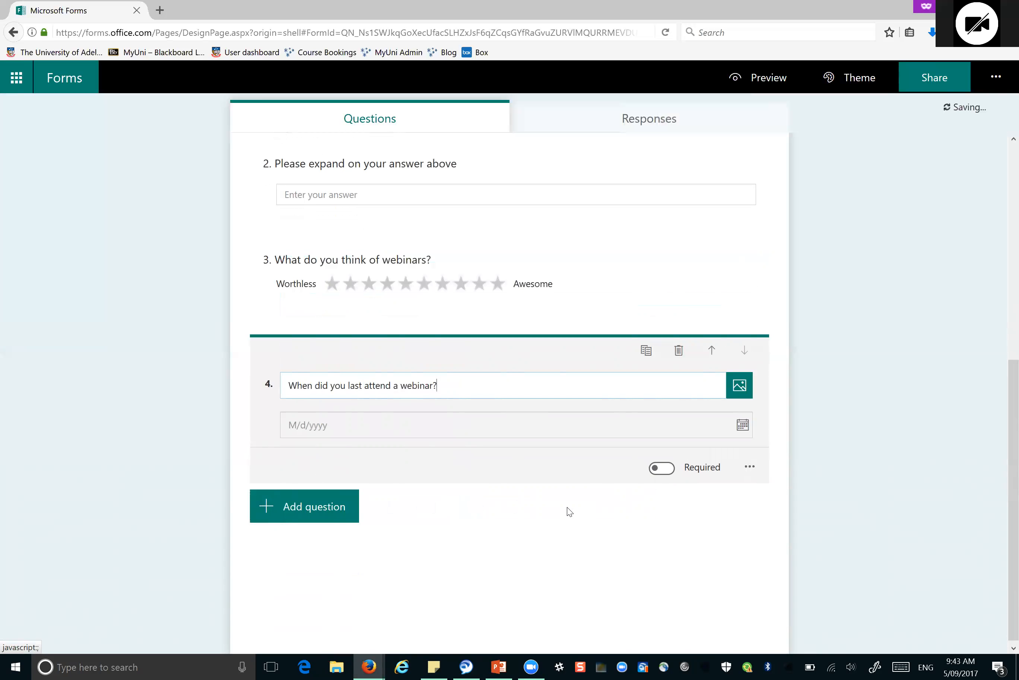
pyautogui.click(747, 468)
pyautogui.click(743, 431)
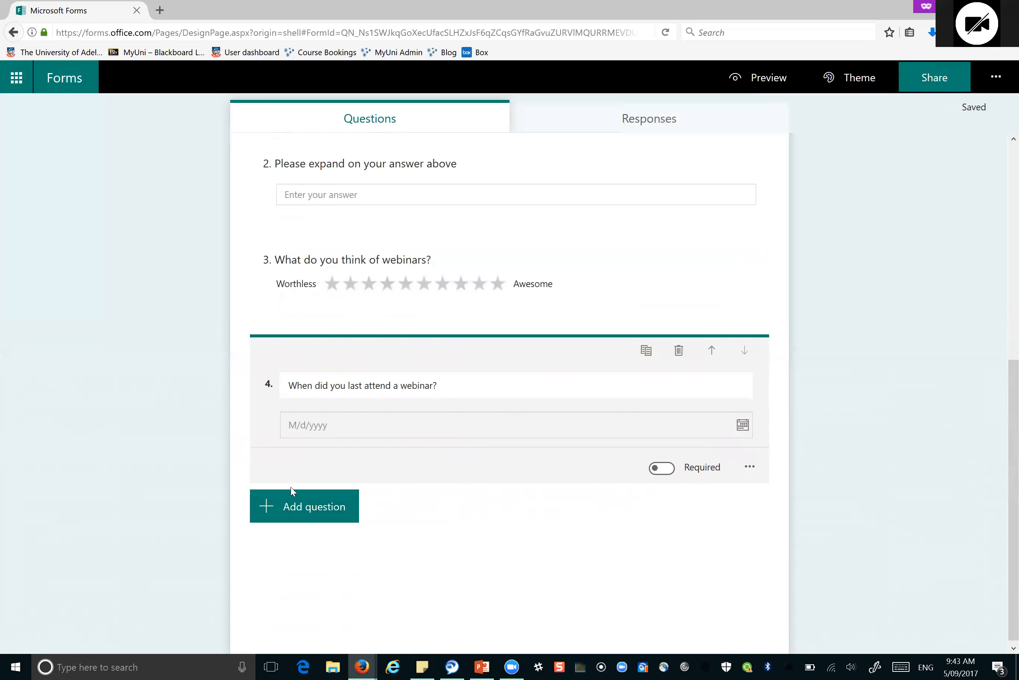
# Step: Add a Ranking question with the text "Question 1" and give it a fourth option
pyautogui.click(292, 508)
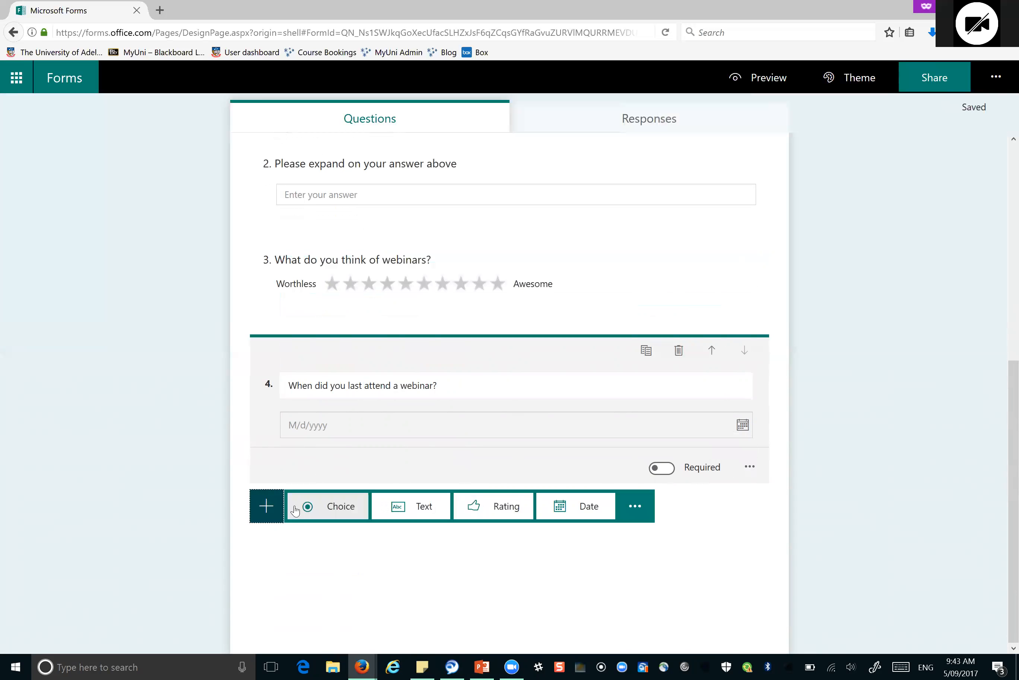
pyautogui.click(635, 506)
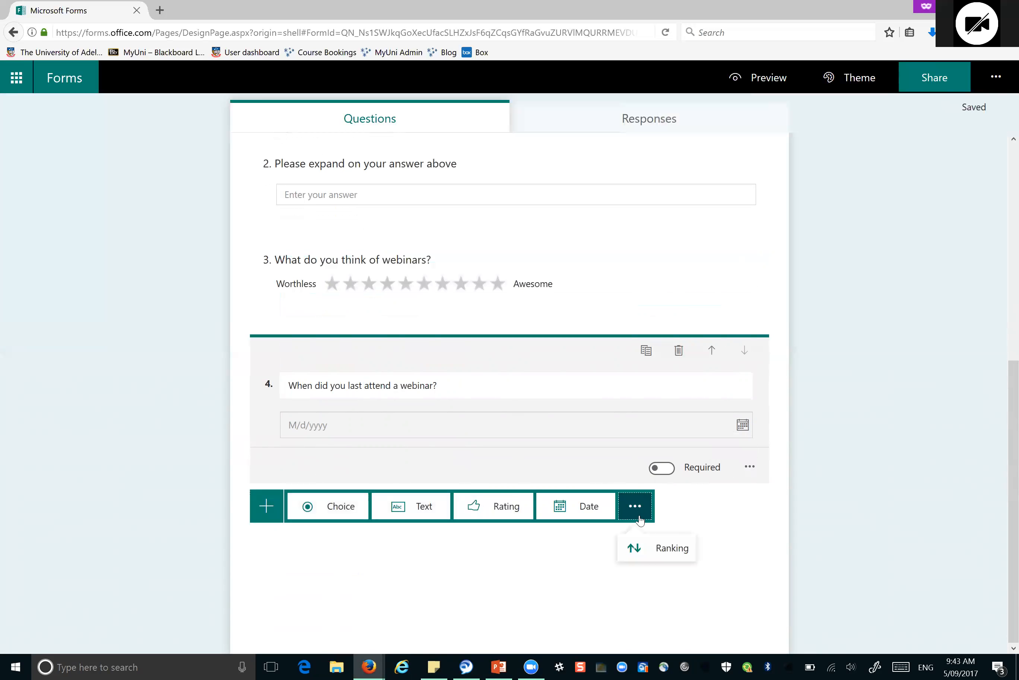
pyautogui.click(666, 550)
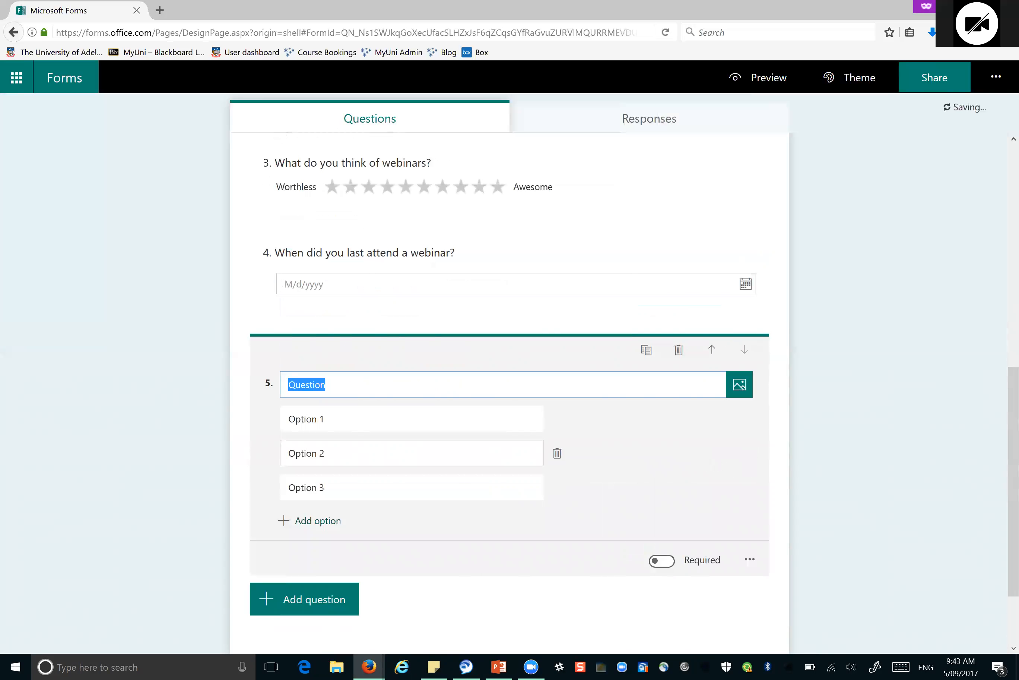
pyautogui.scroll(-2, 509, 394)
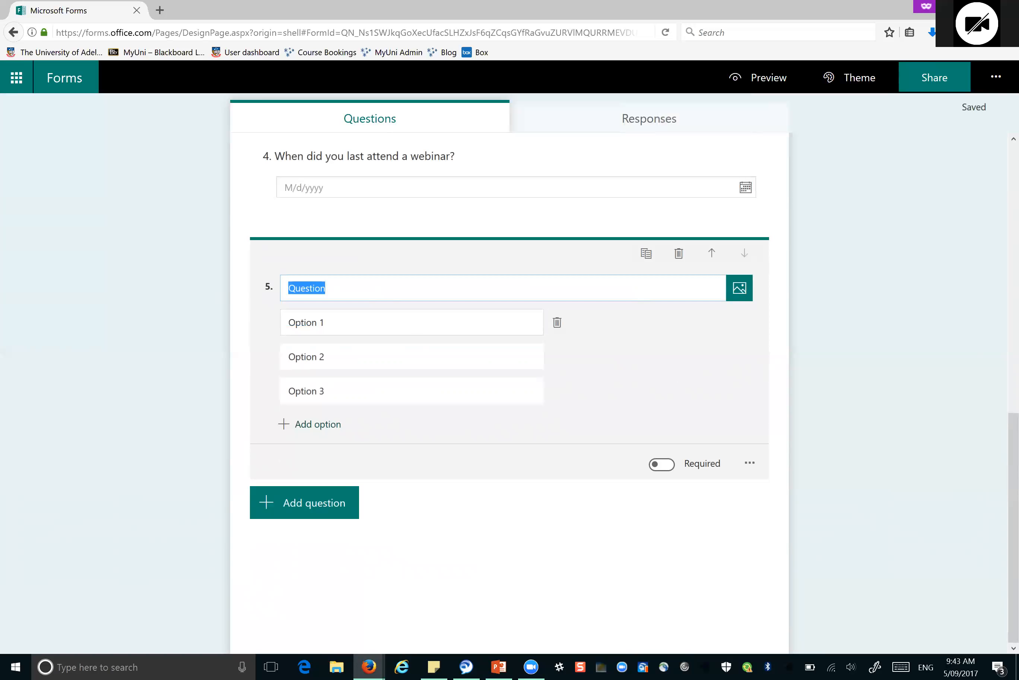
pyautogui.click(333, 288)
pyautogui.write('1')
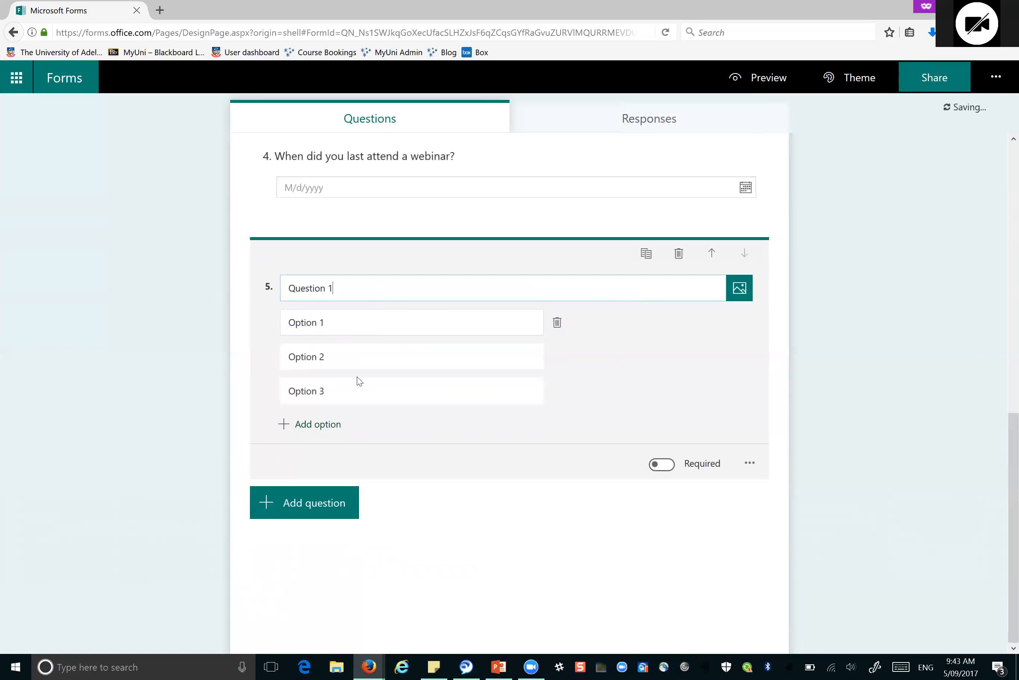
pyautogui.click(322, 424)
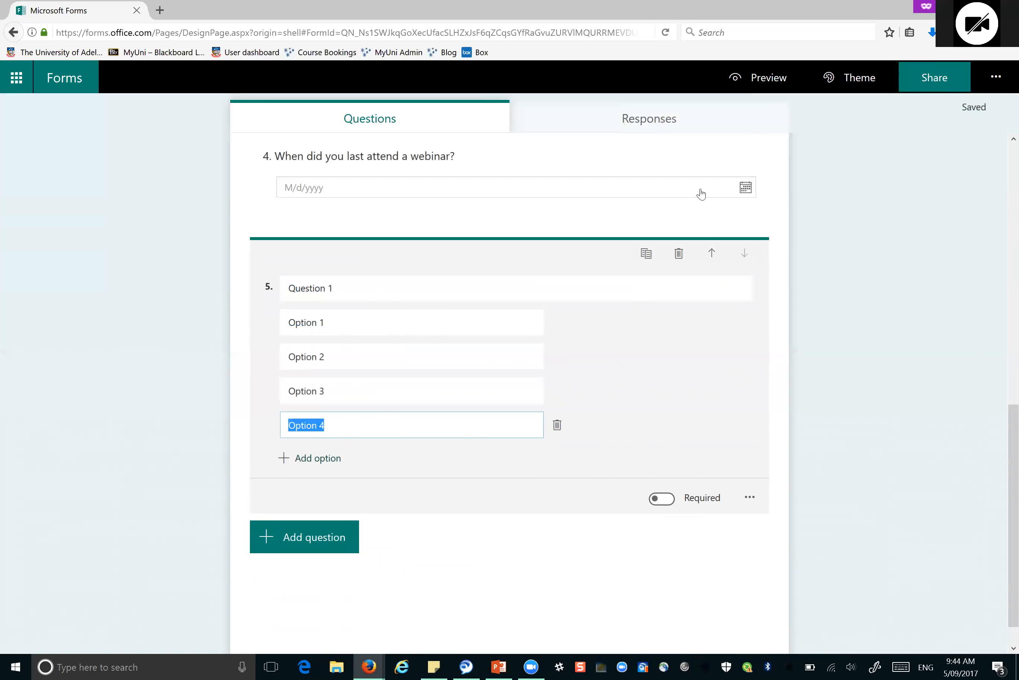
pyautogui.click(687, 161)
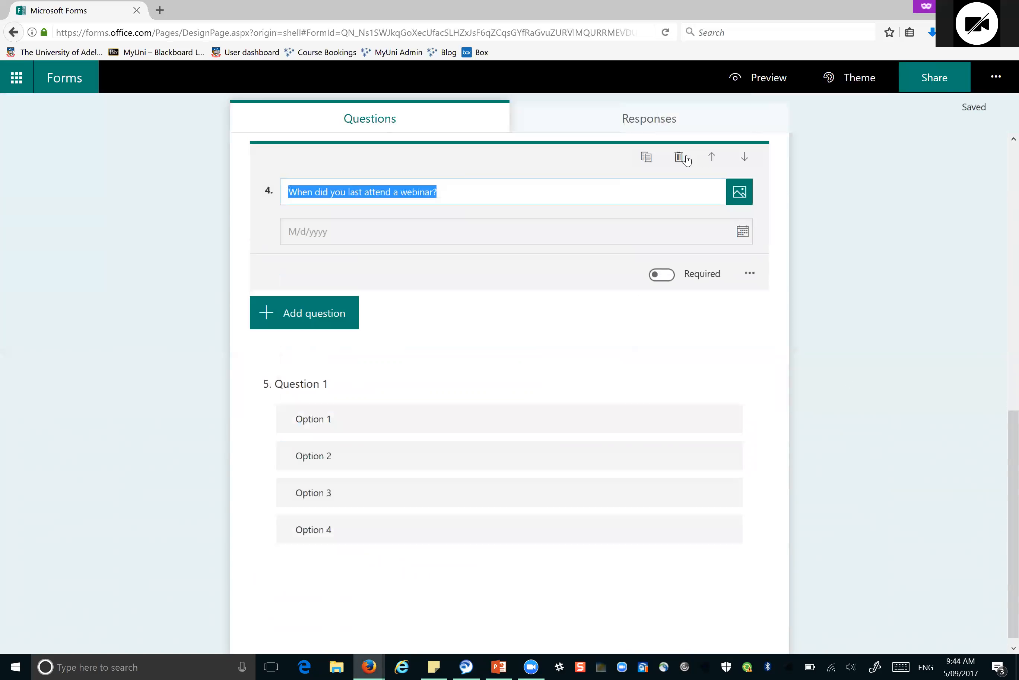
pyautogui.click(520, 164)
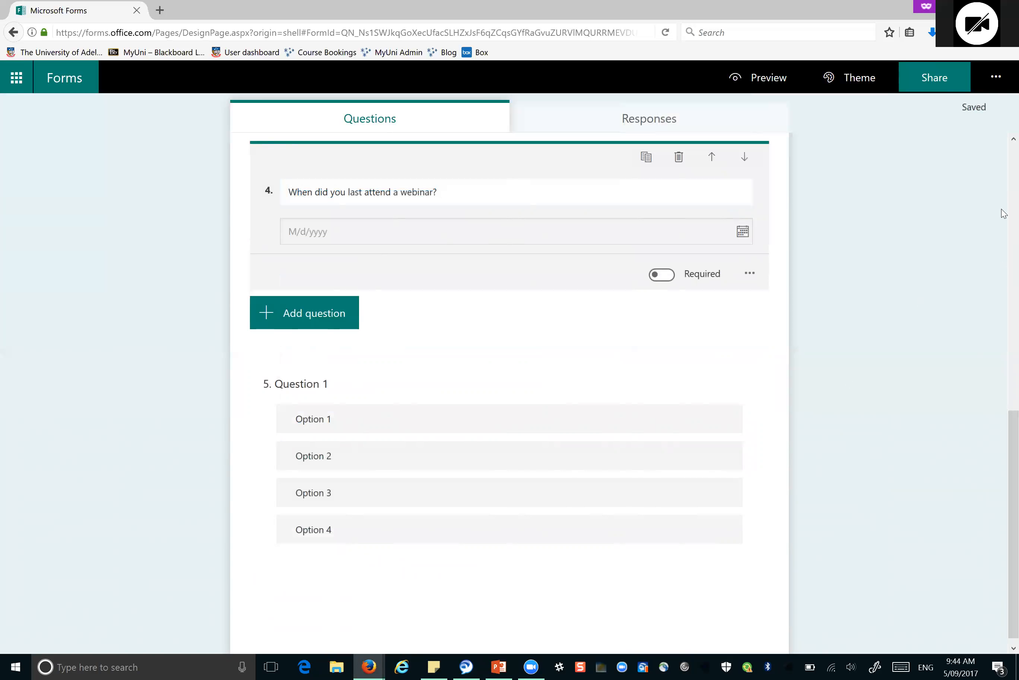
# Step: Preview the survey in the computer layout, reviewing it from the title through to the Submit button
pyautogui.click(758, 79)
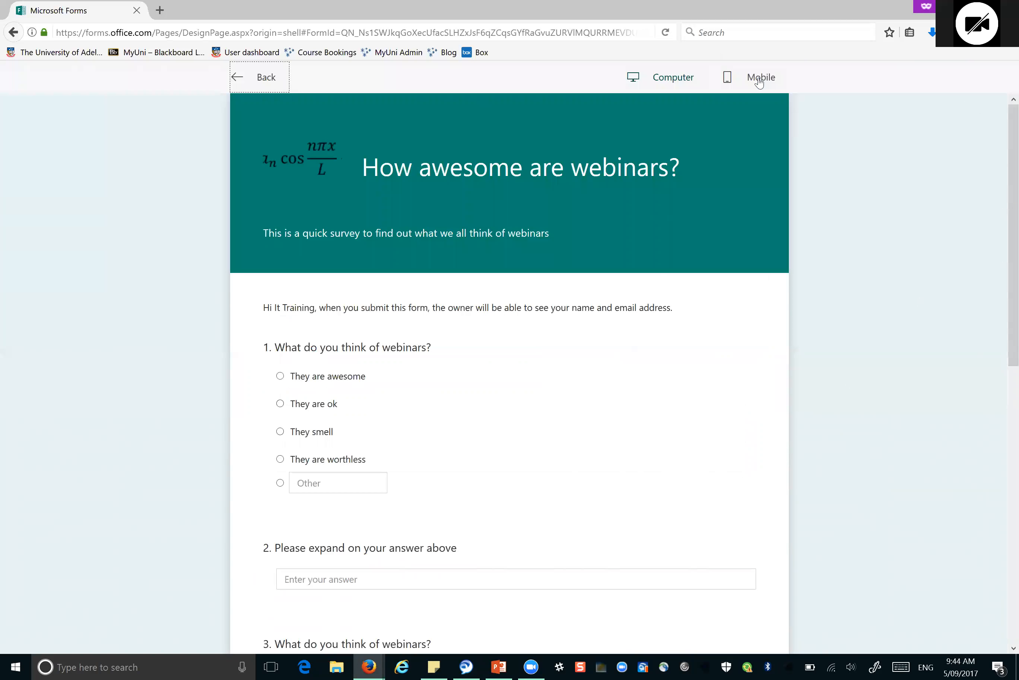
pyautogui.scroll(-5, 726, 439)
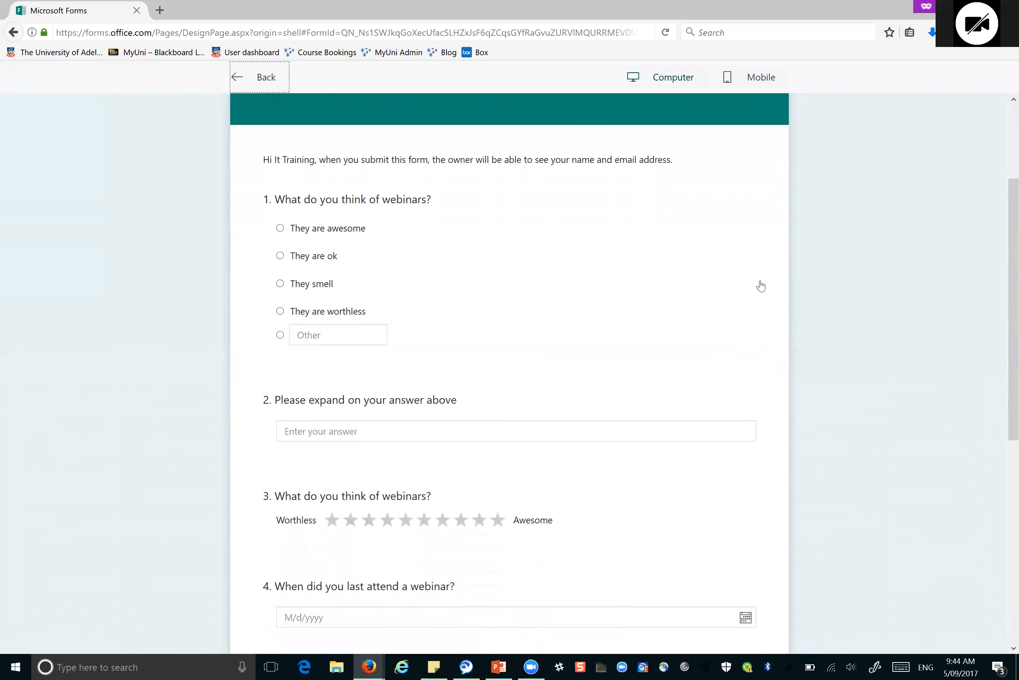
pyautogui.scroll(-5, 776, 222)
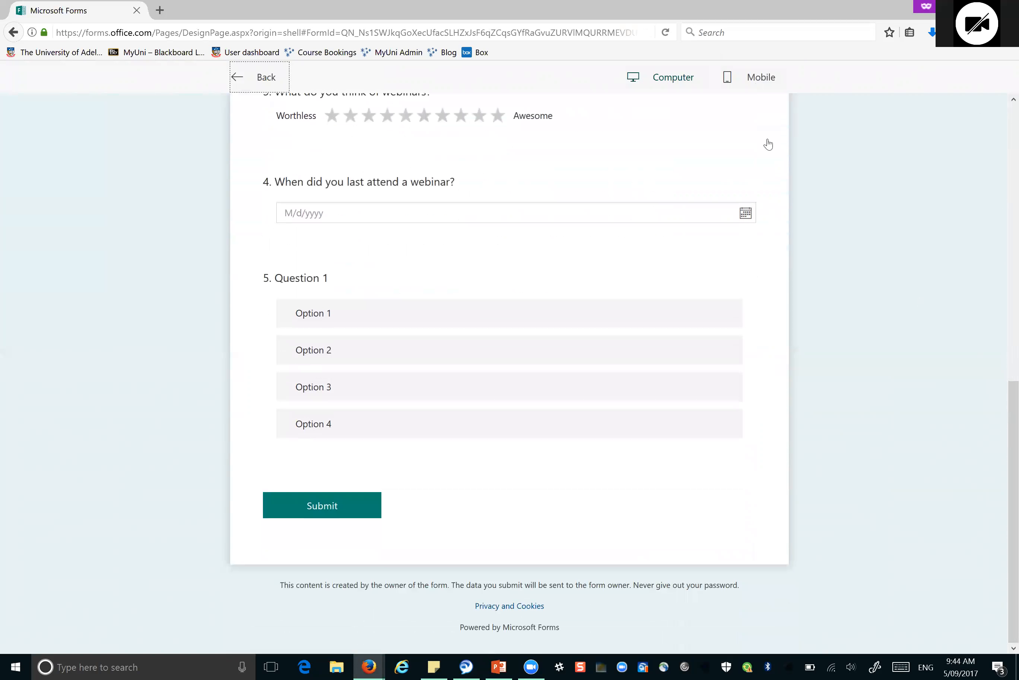
pyautogui.scroll(15, 781, 443)
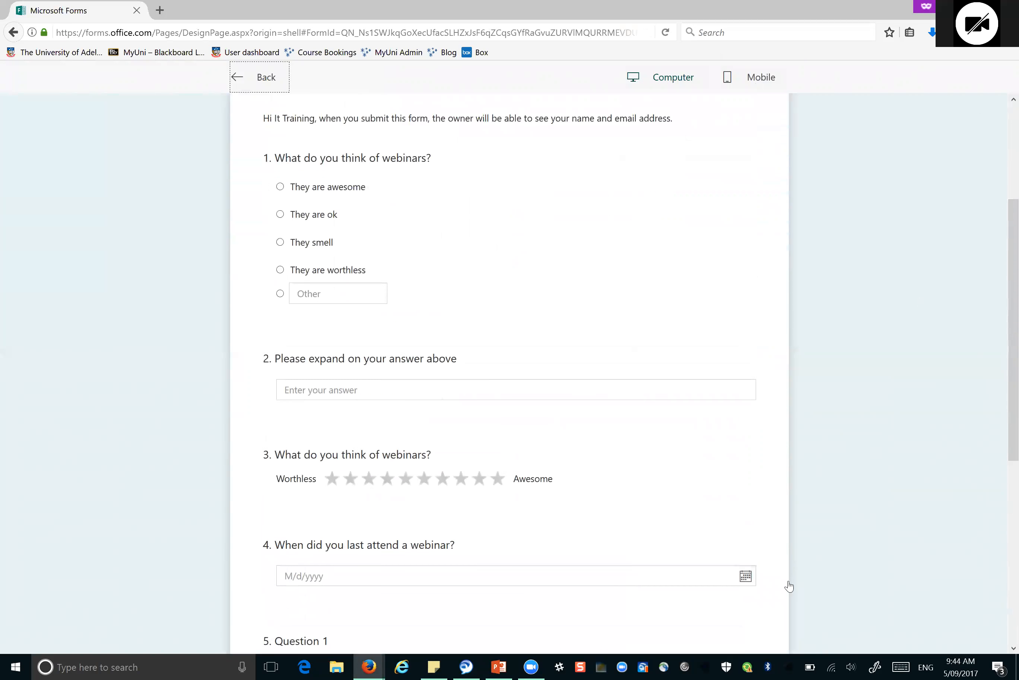
# Step: Preview the survey in the mobile layout and try reordering the ranking options to Option 3, Option 4, Option 2, Option 1
pyautogui.click(768, 89)
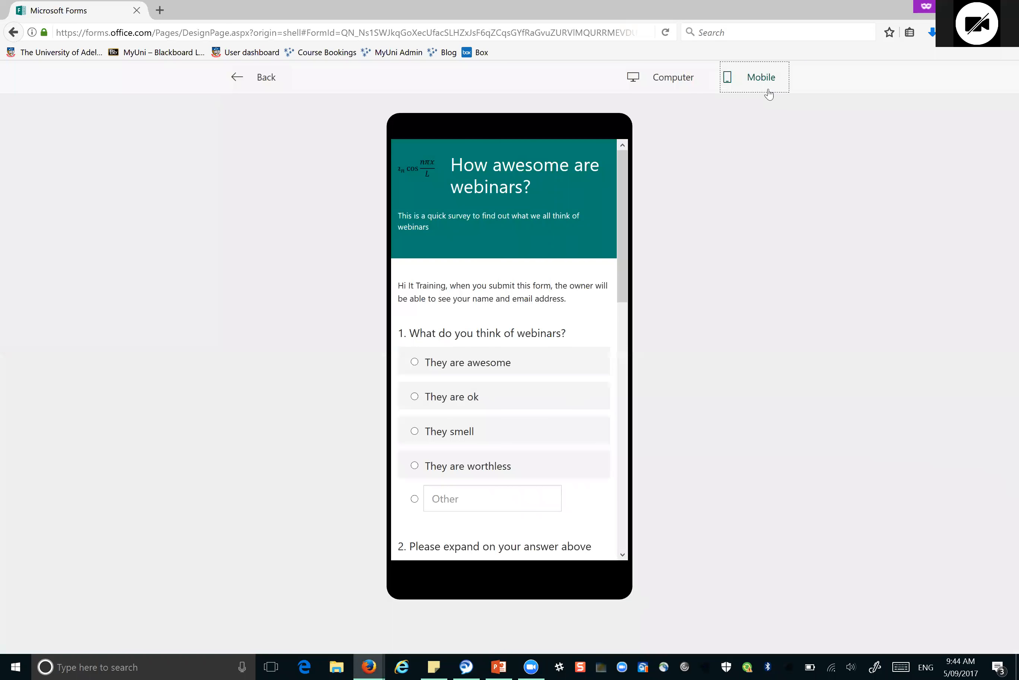
pyautogui.scroll(-10, 594, 289)
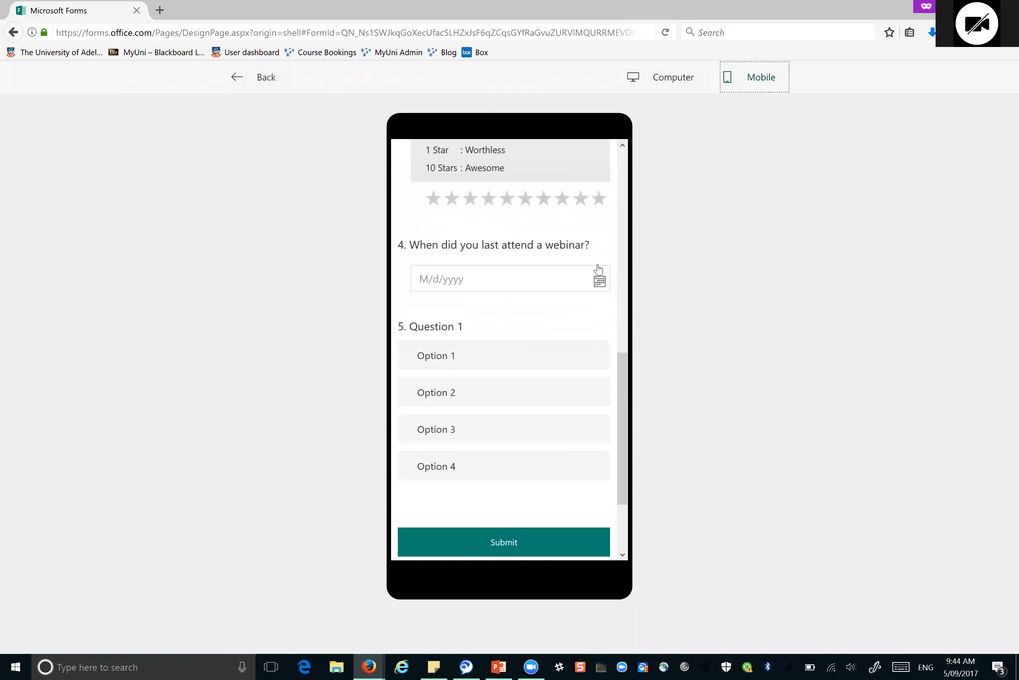
pyautogui.scroll(-3, 599, 268)
pyautogui.moveTo(577, 292); pyautogui.dragTo(582, 499)
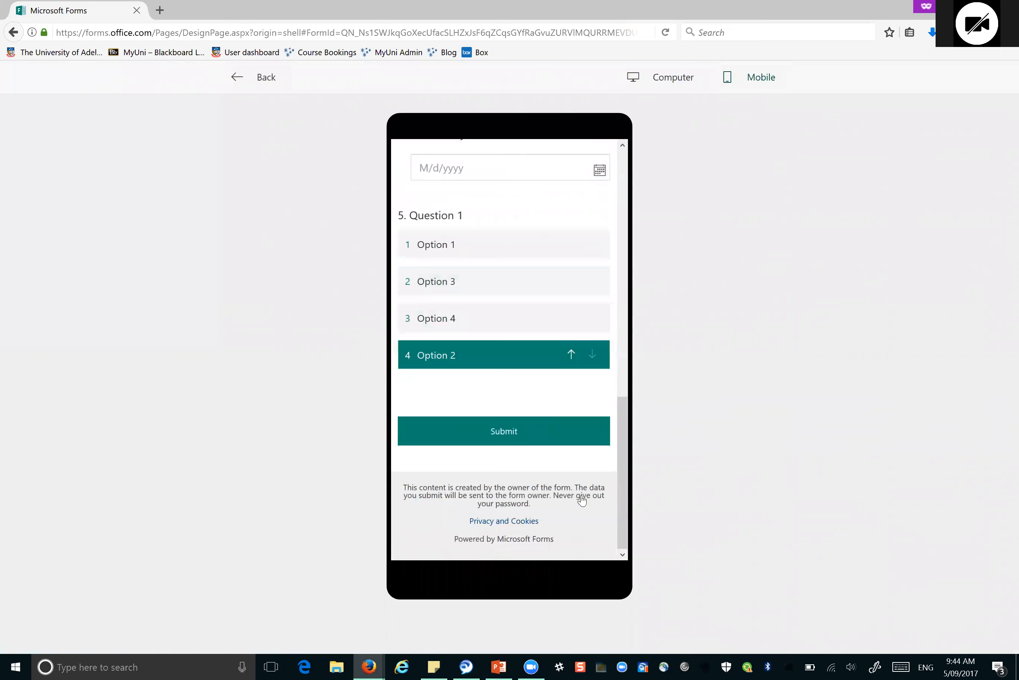
pyautogui.scroll(2, 565, 246)
pyautogui.moveTo(517, 285); pyautogui.dragTo(537, 345)
pyautogui.moveTo(533, 388); pyautogui.dragTo(503, 303)
# Step: Review the rating, text and choice questions in the mobile preview and return to editing the form
pyautogui.scroll(3, 504, 298)
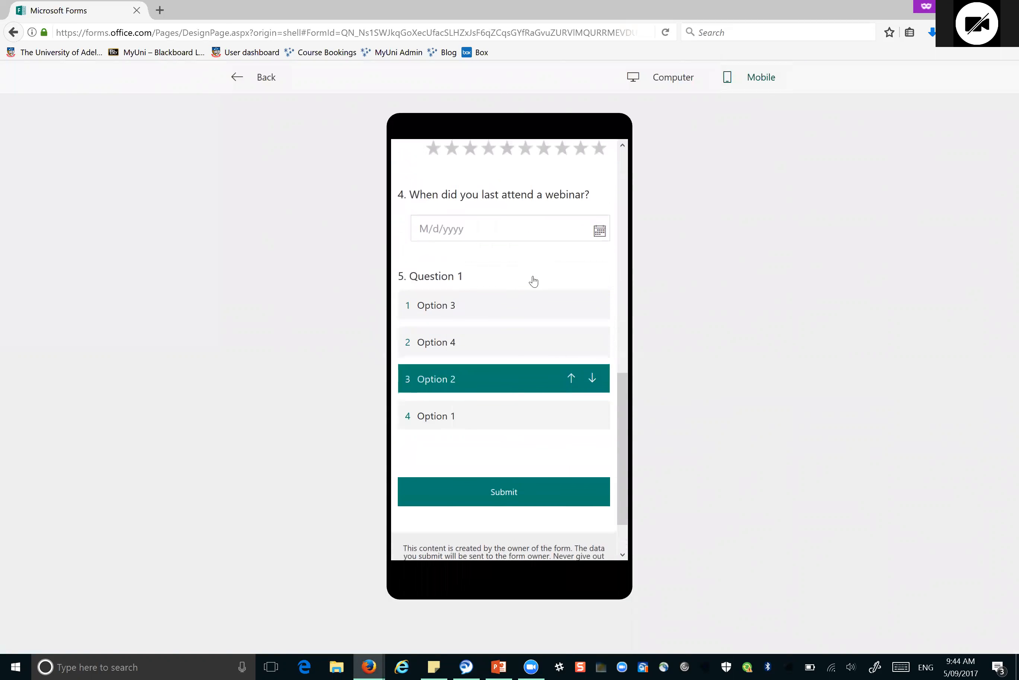
pyautogui.scroll(3, 541, 455)
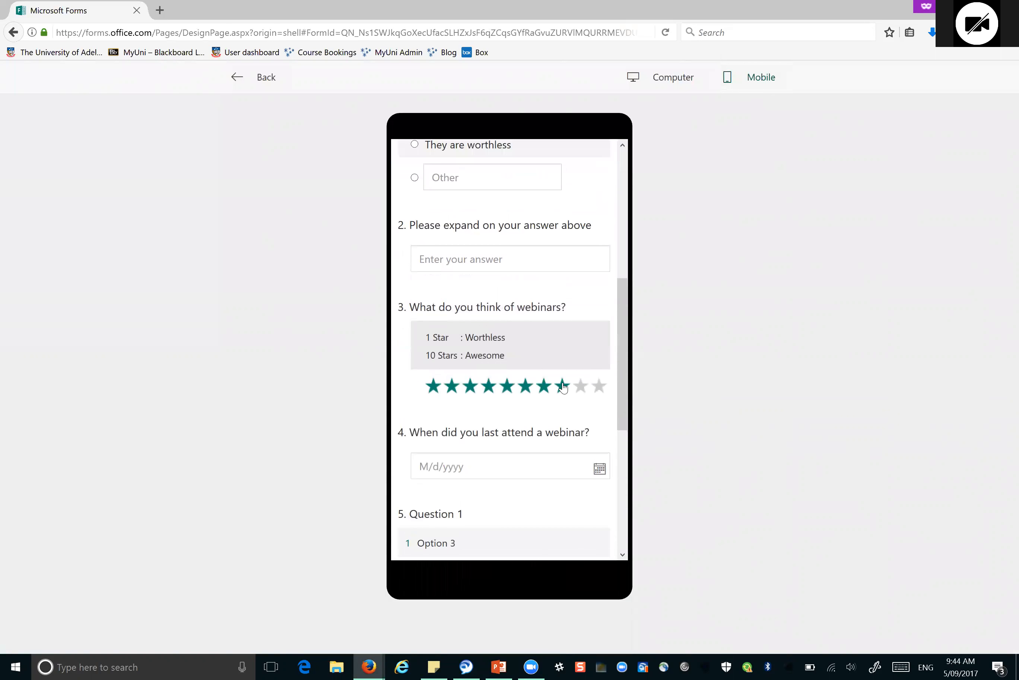
pyautogui.scroll(6, 570, 382)
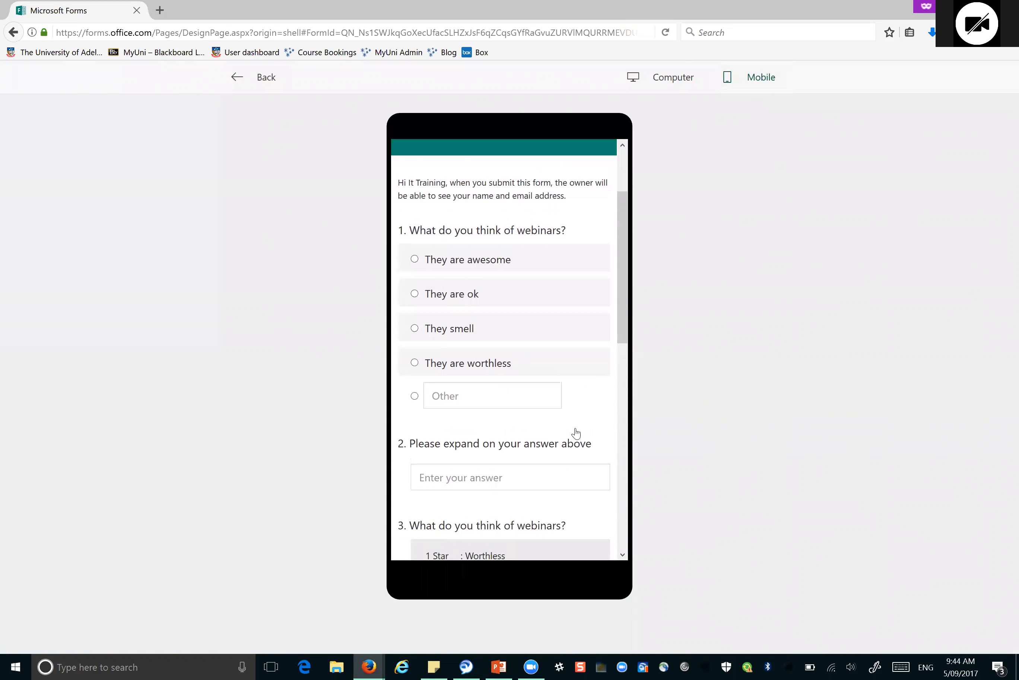
pyautogui.click(246, 80)
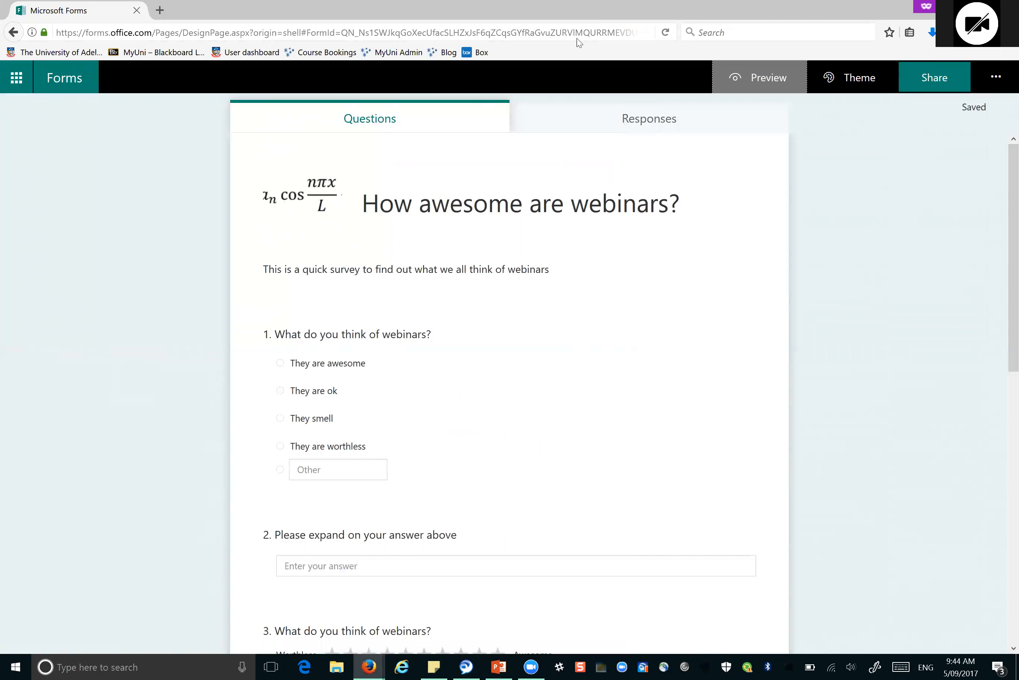
# Step: Try the pink colour theme on the form, preview it in the computer layout and return to editing
pyautogui.click(846, 86)
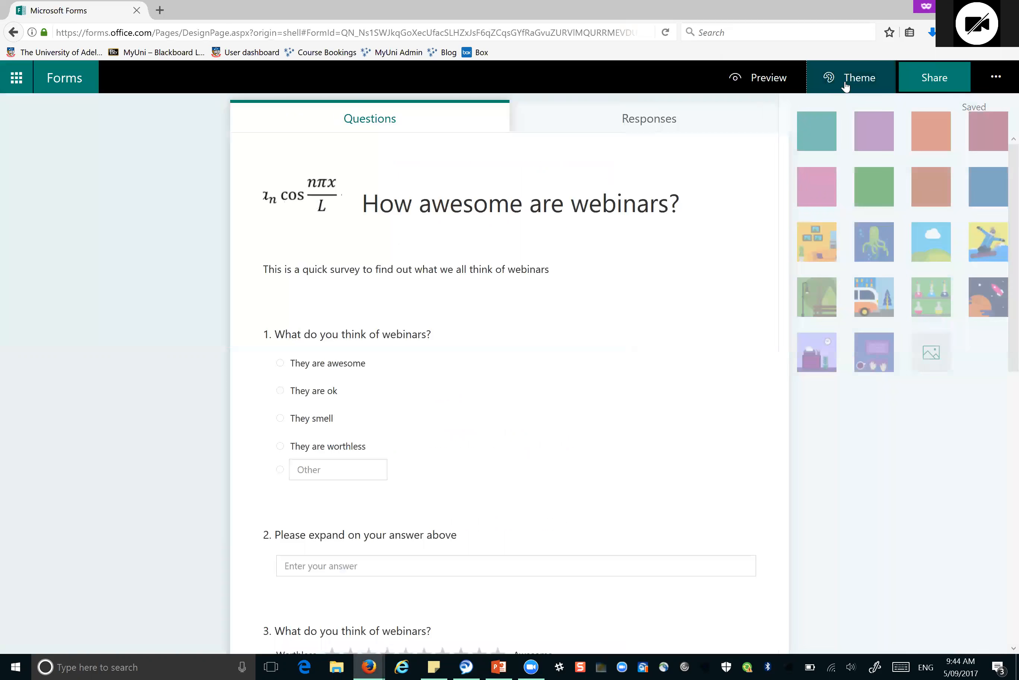
pyautogui.click(795, 198)
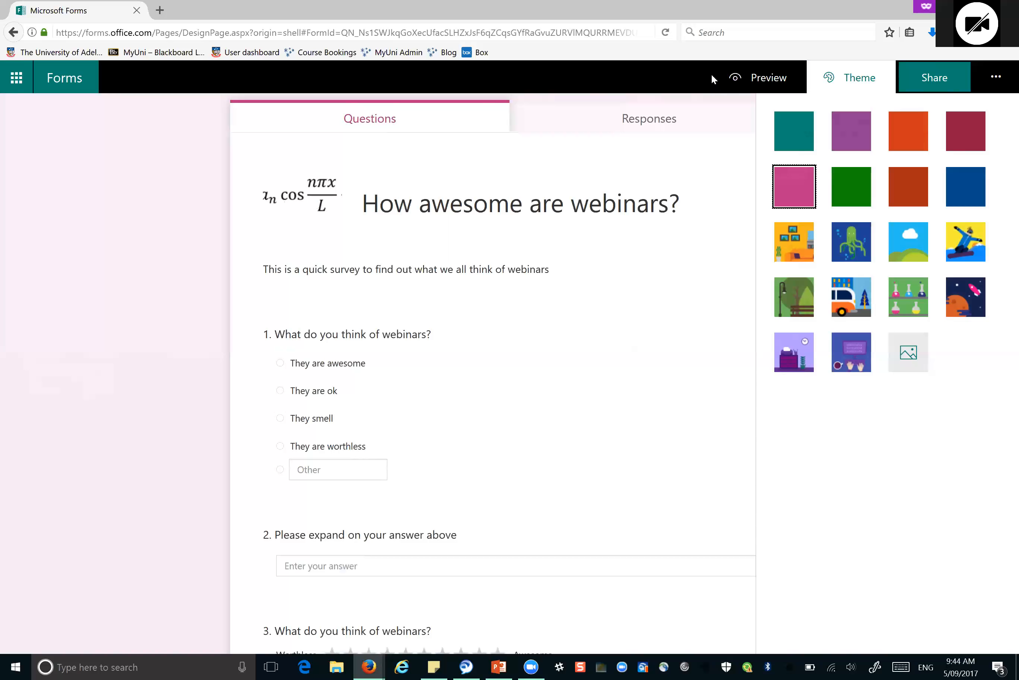
pyautogui.click(748, 79)
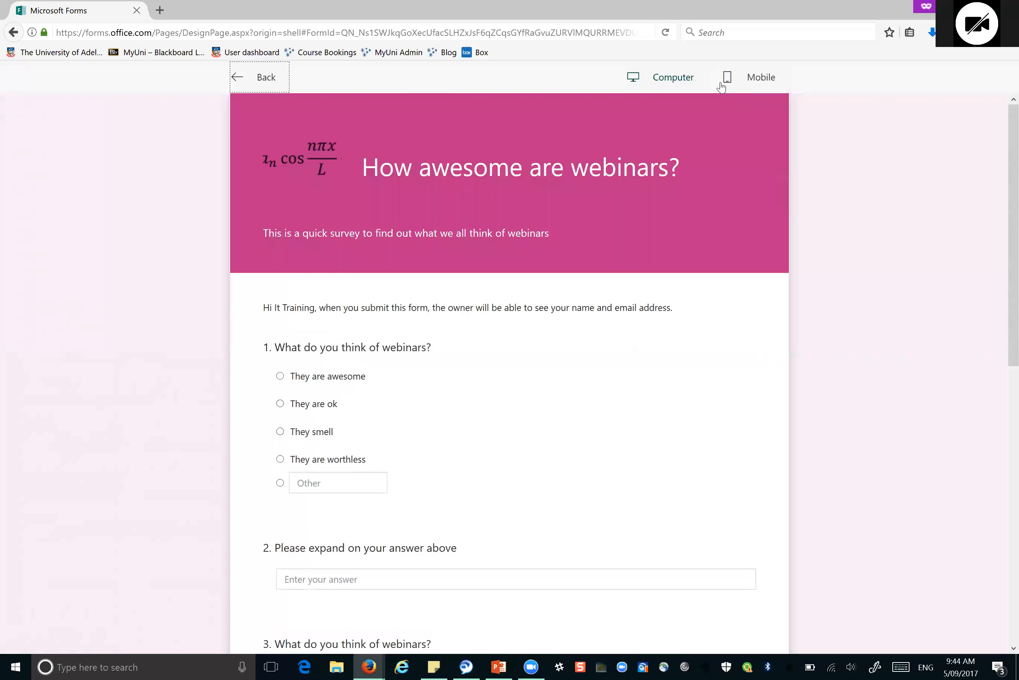
pyautogui.click(265, 80)
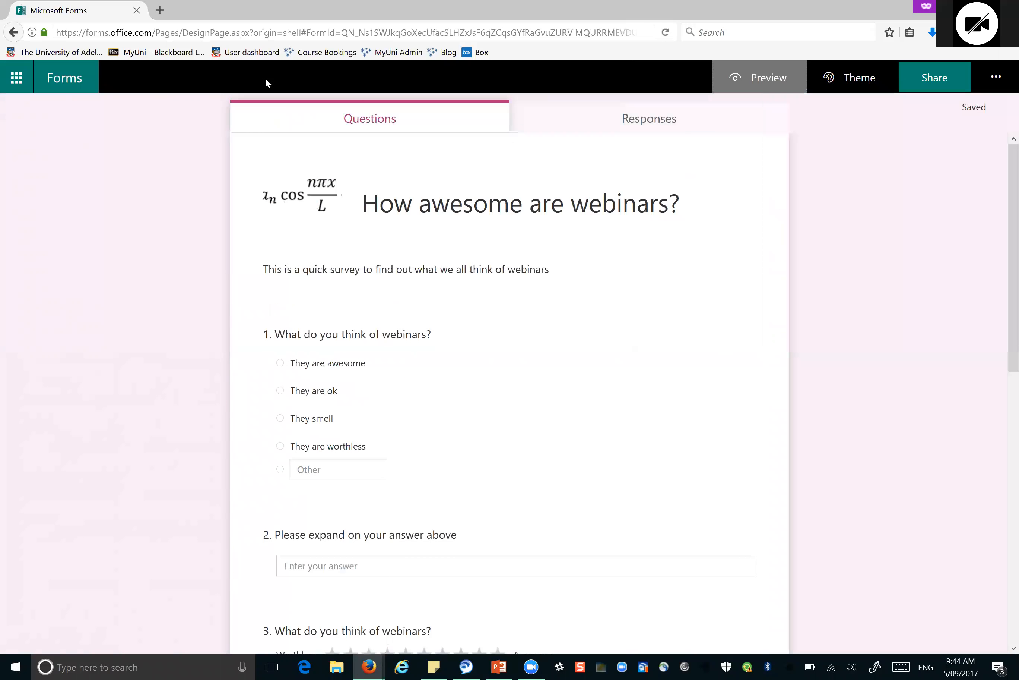
# Step: Try the park, snowboarder, space and working-hands themes, and apply the underwater octopus theme to the form
pyautogui.click(856, 88)
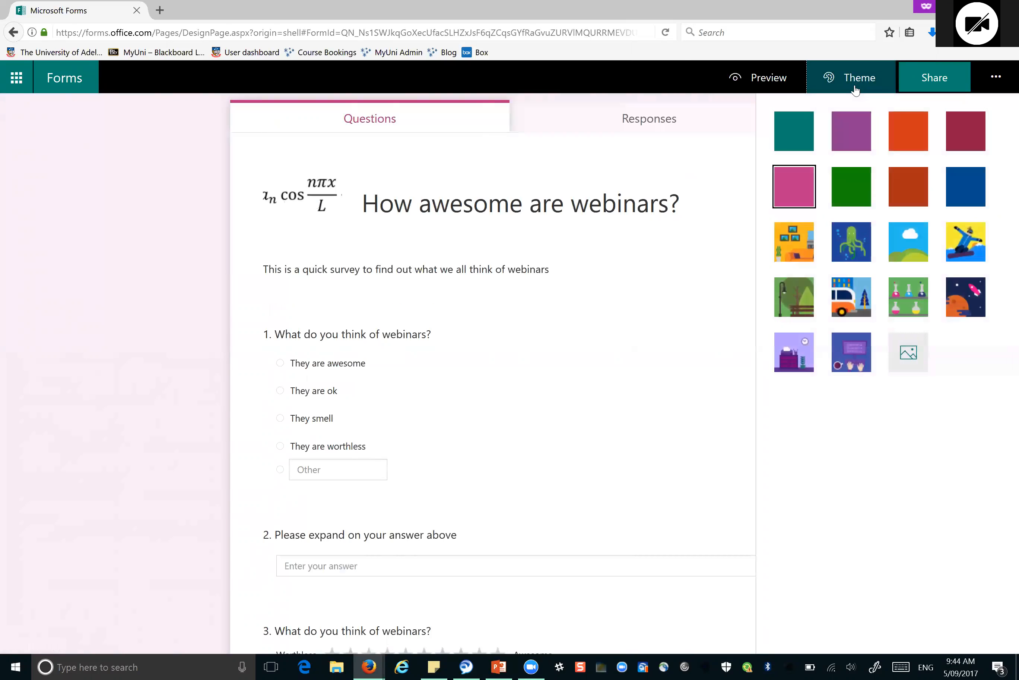
pyautogui.click(801, 306)
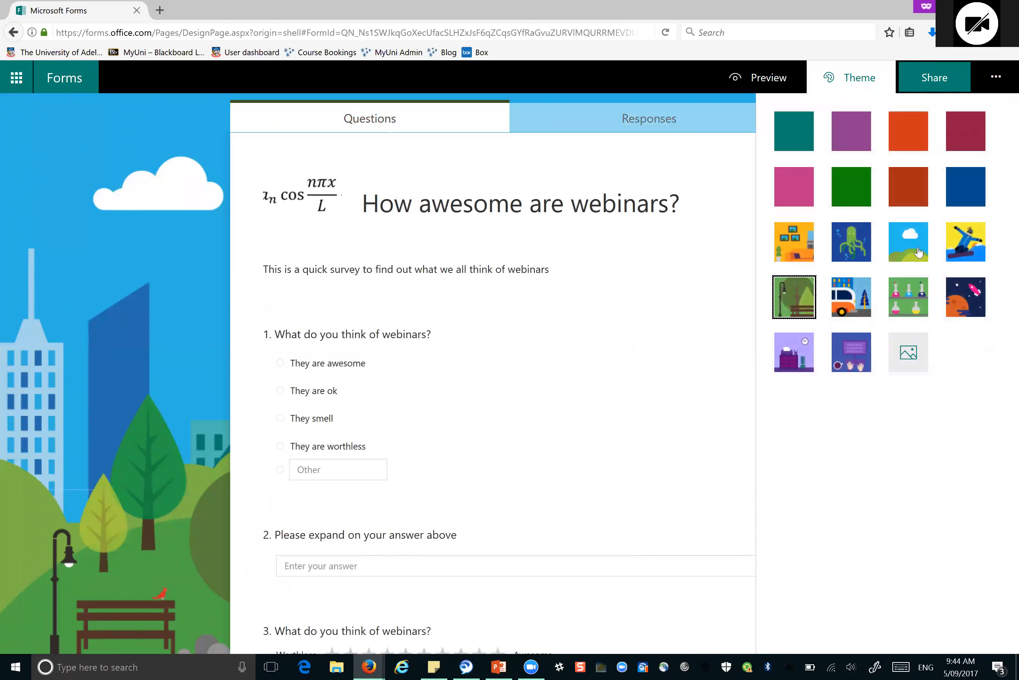
pyautogui.click(965, 254)
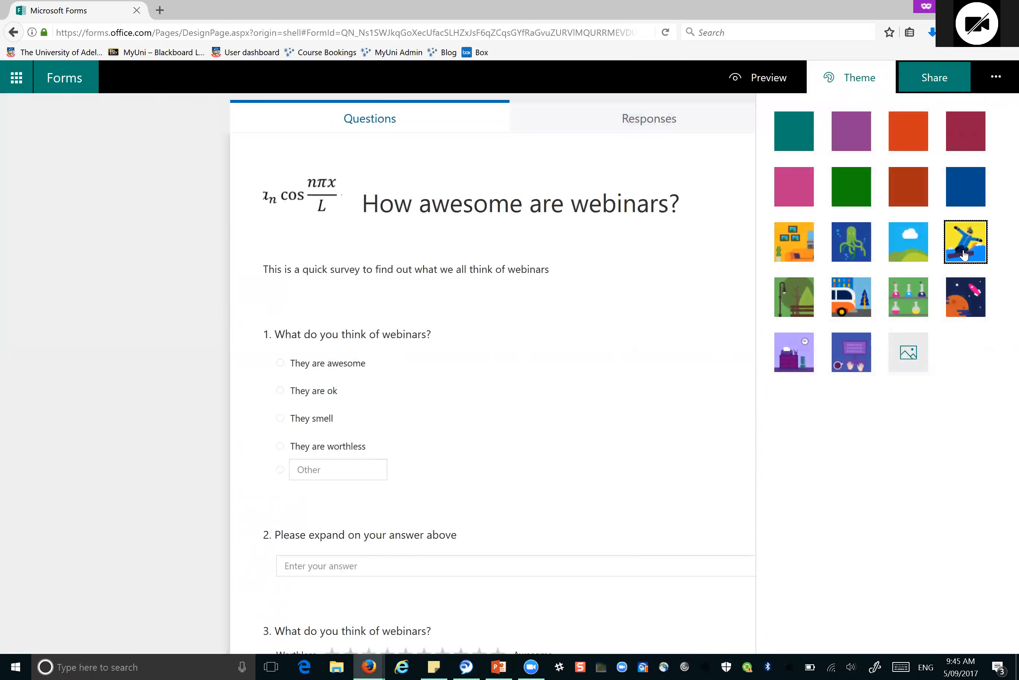
pyautogui.click(967, 303)
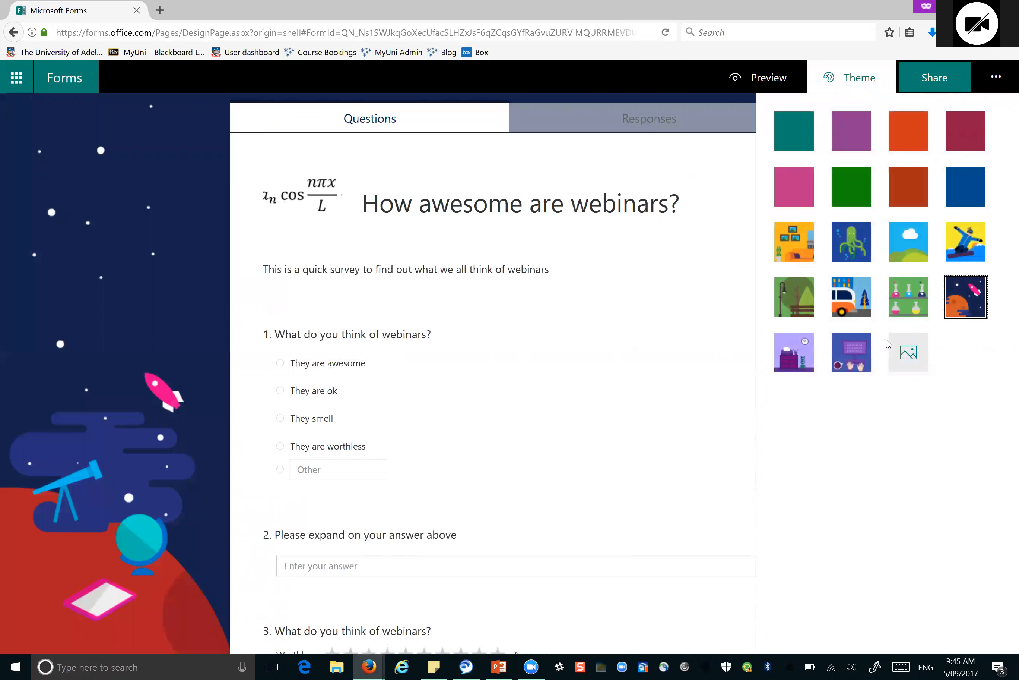
pyautogui.click(849, 363)
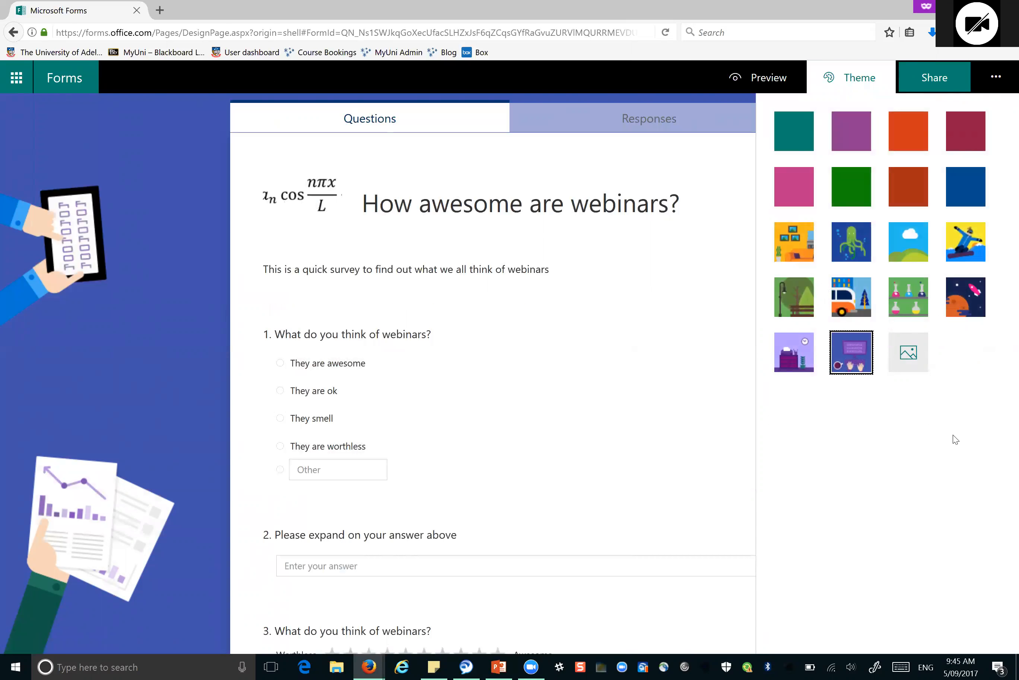
pyautogui.click(862, 243)
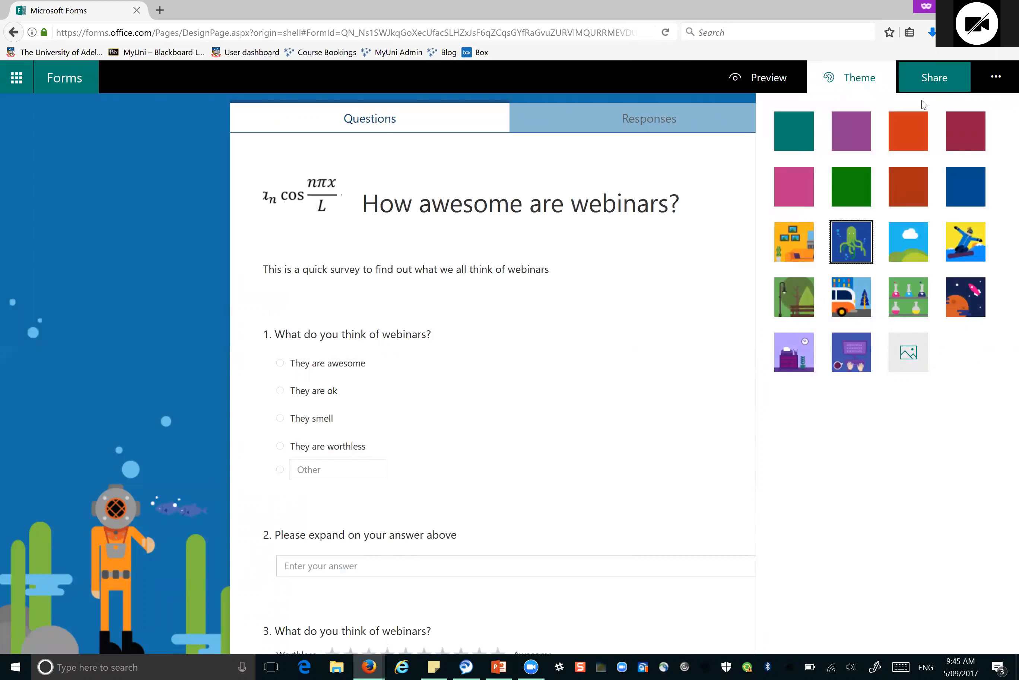
# Step: Open the form's sharing options and examine who can be allowed to respond, keeping only people in the organization
pyautogui.click(933, 84)
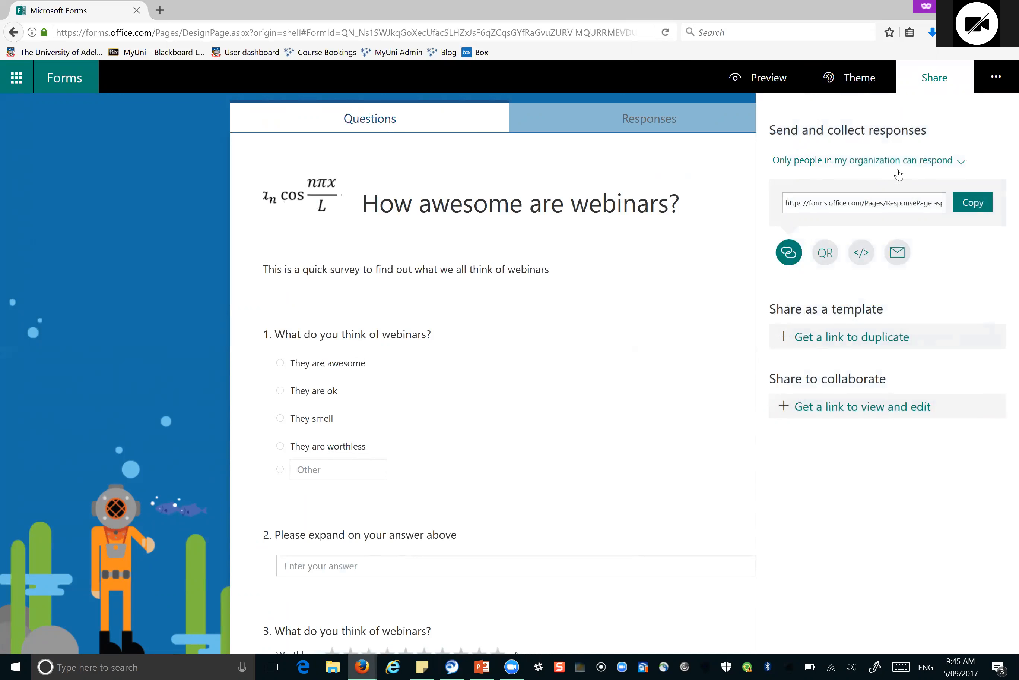
pyautogui.click(964, 162)
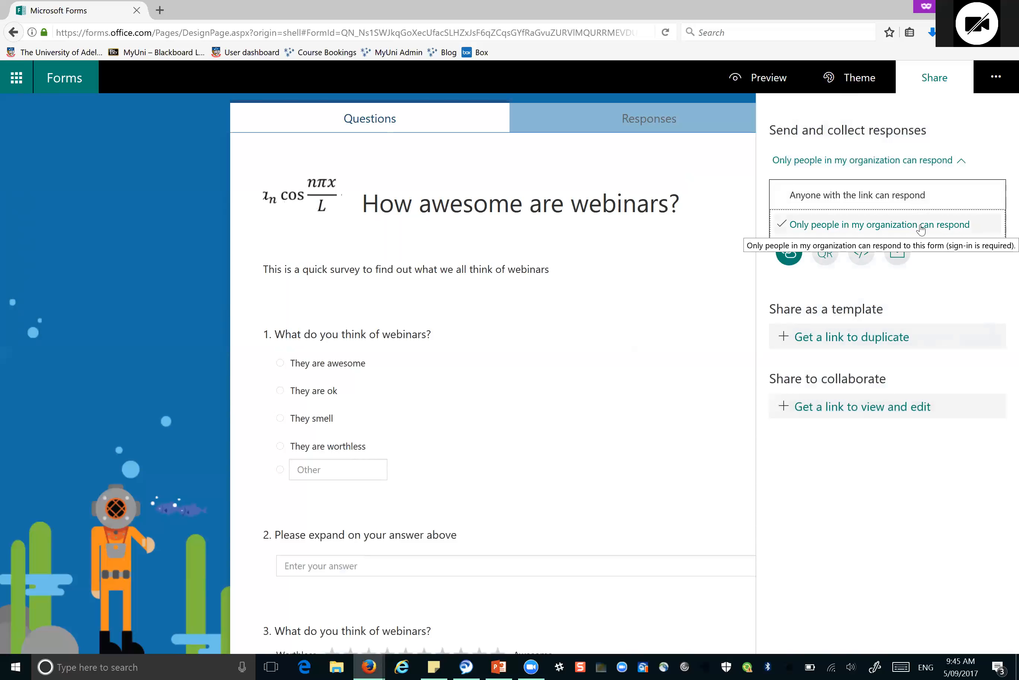
pyautogui.click(988, 150)
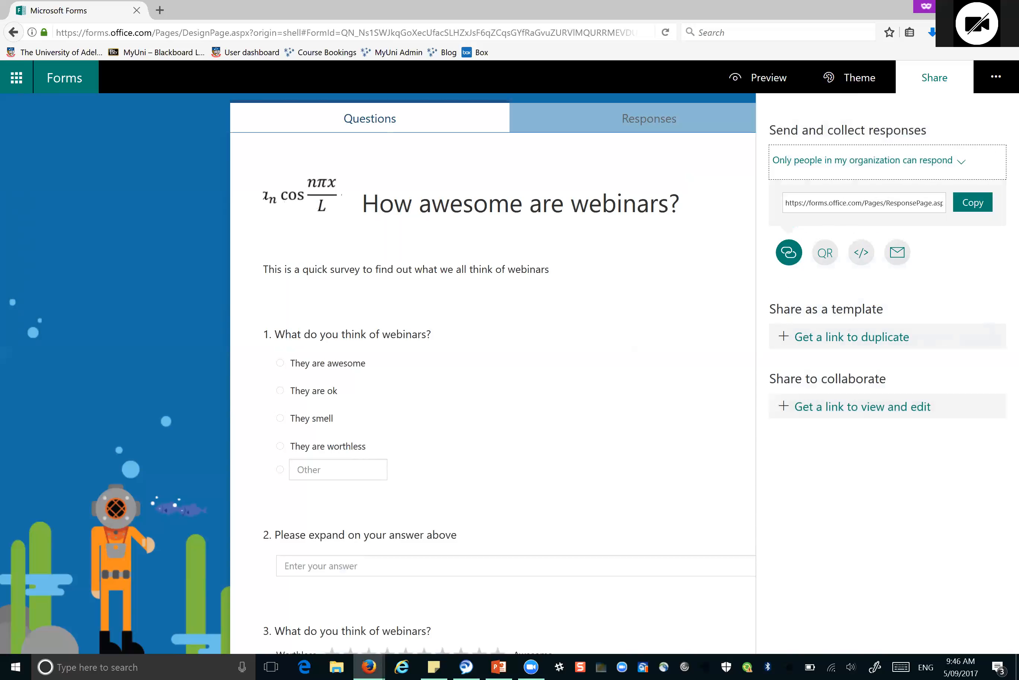
# Step: Show the form's QR code and its embed code for a webpage or Sway
pyautogui.click(834, 259)
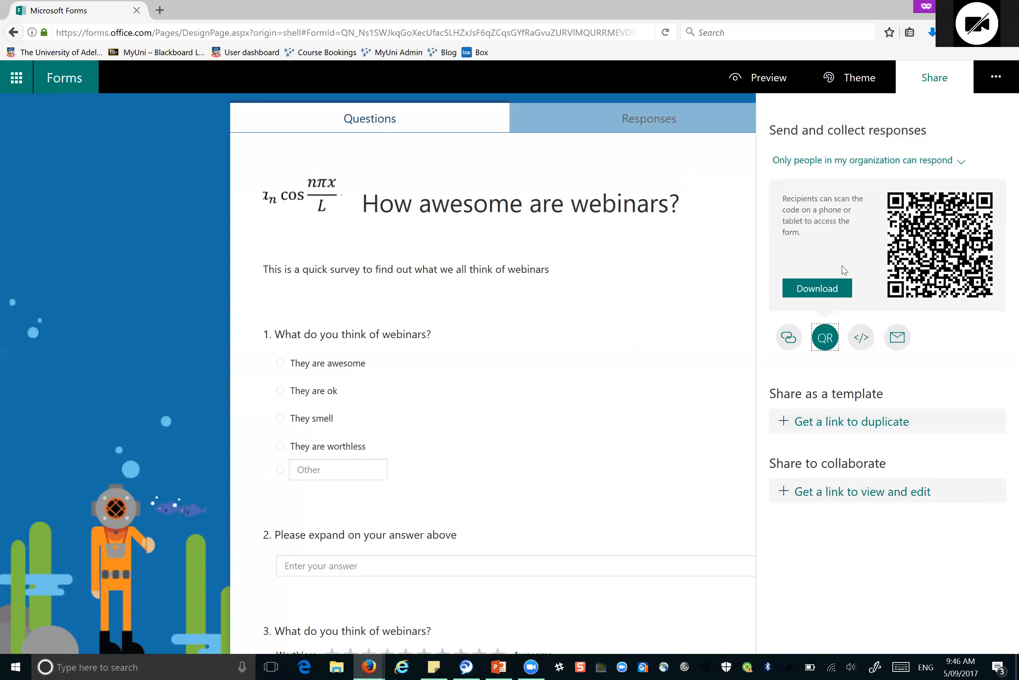
pyautogui.click(861, 339)
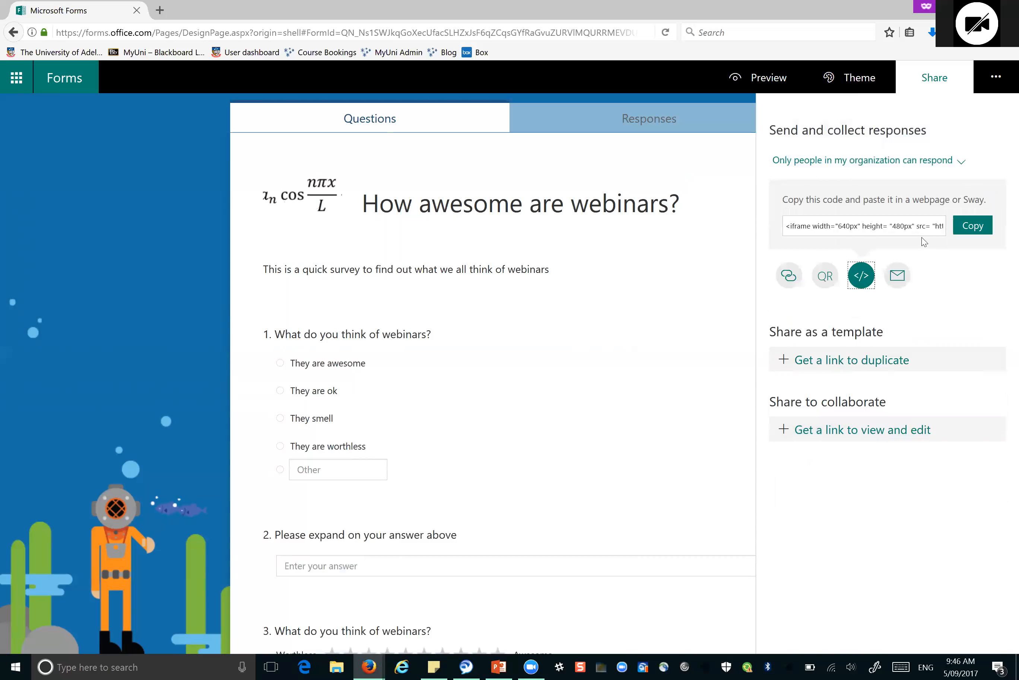
# Step: Generate an email invitation containing the form's link and discard the message unsent
pyautogui.click(899, 277)
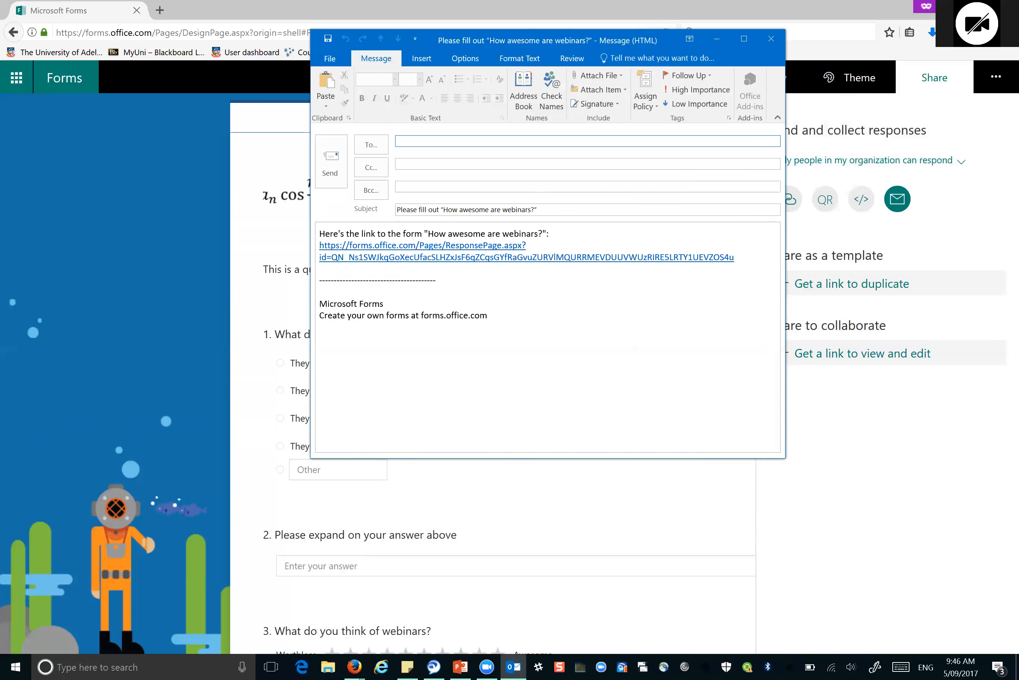
pyautogui.scroll(-10, 509, 553)
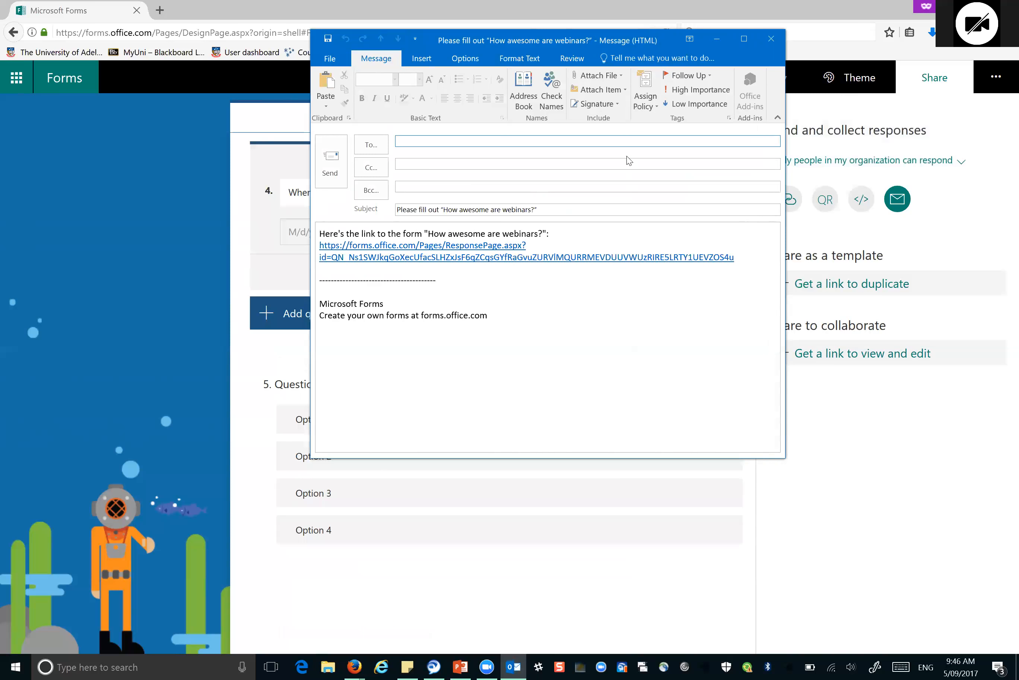
pyautogui.click(771, 39)
pyautogui.click(515, 375)
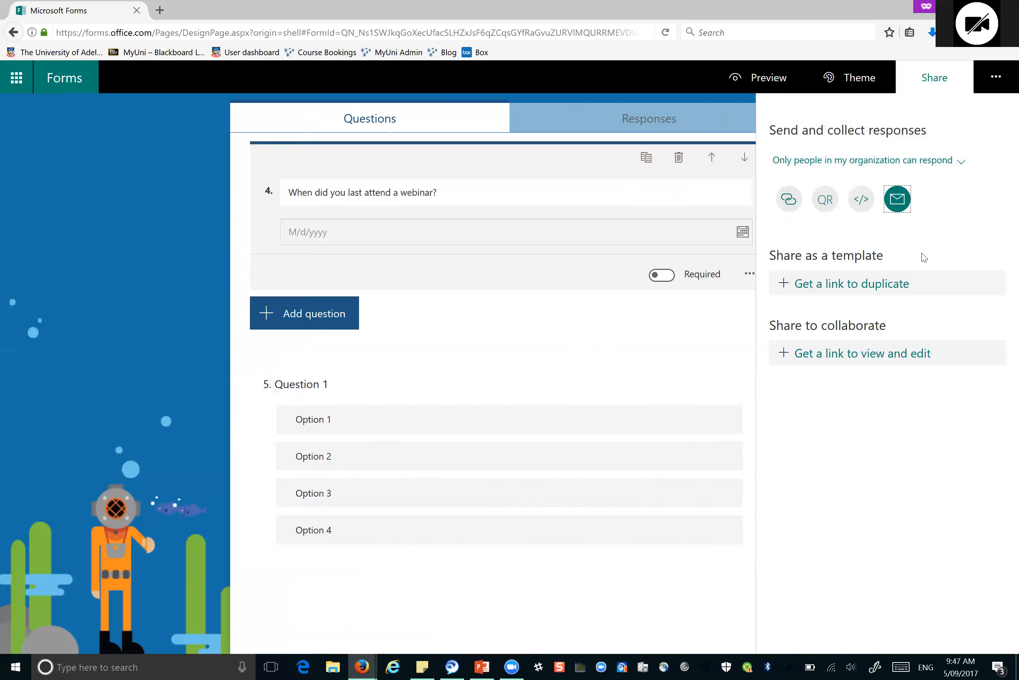
# Step: Generate a template link for duplicating the form and a collaboration link to view and edit it, and leave the sharing options
pyautogui.click(874, 292)
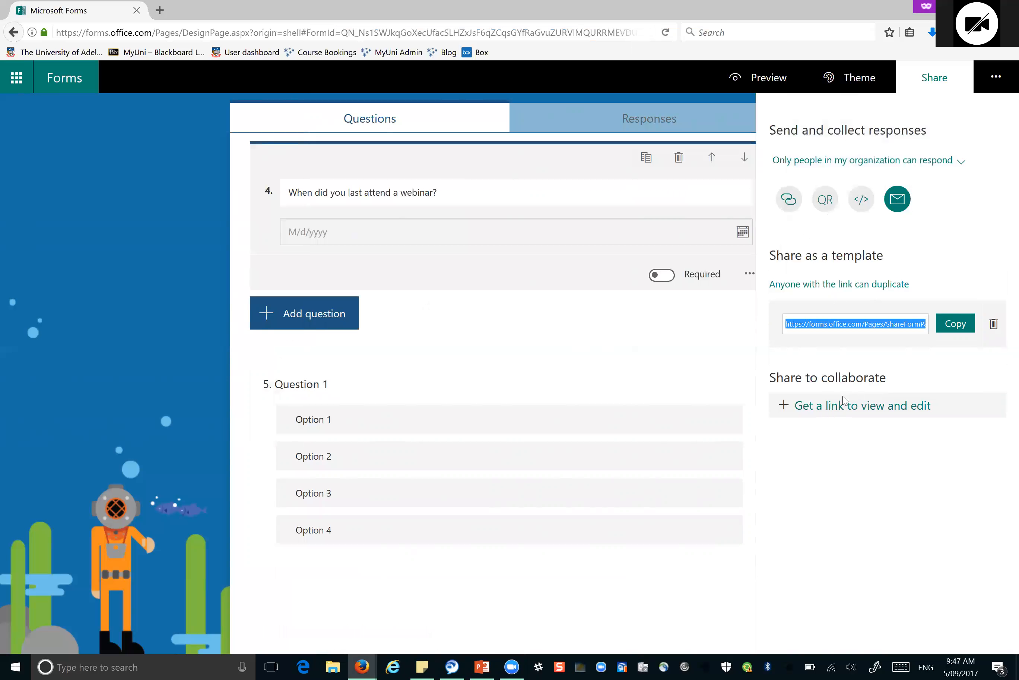
pyautogui.click(842, 414)
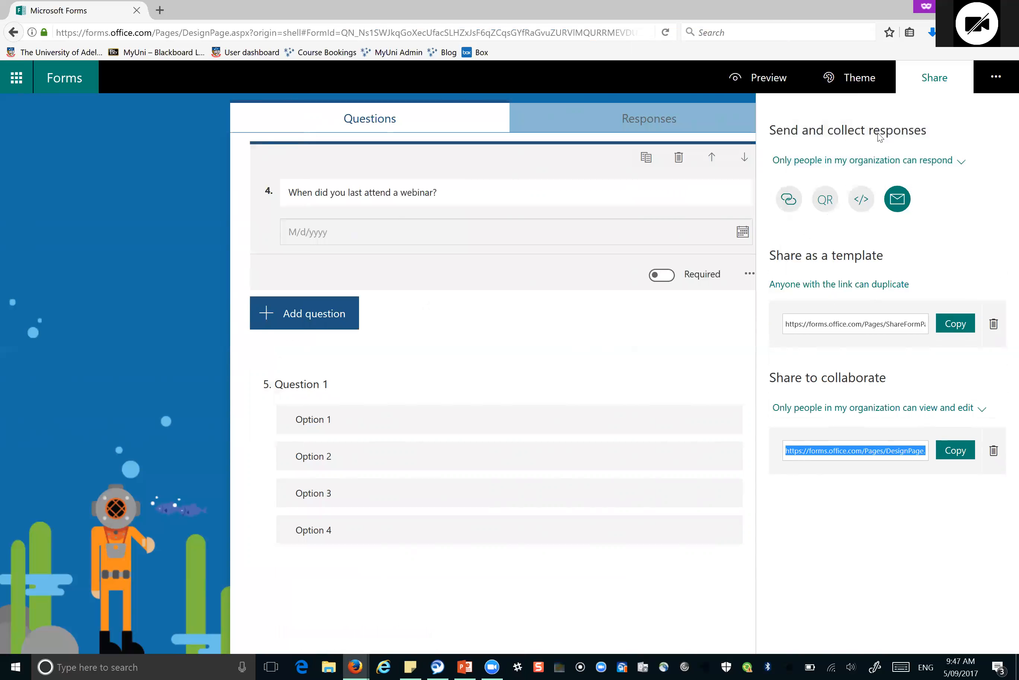
pyautogui.click(997, 80)
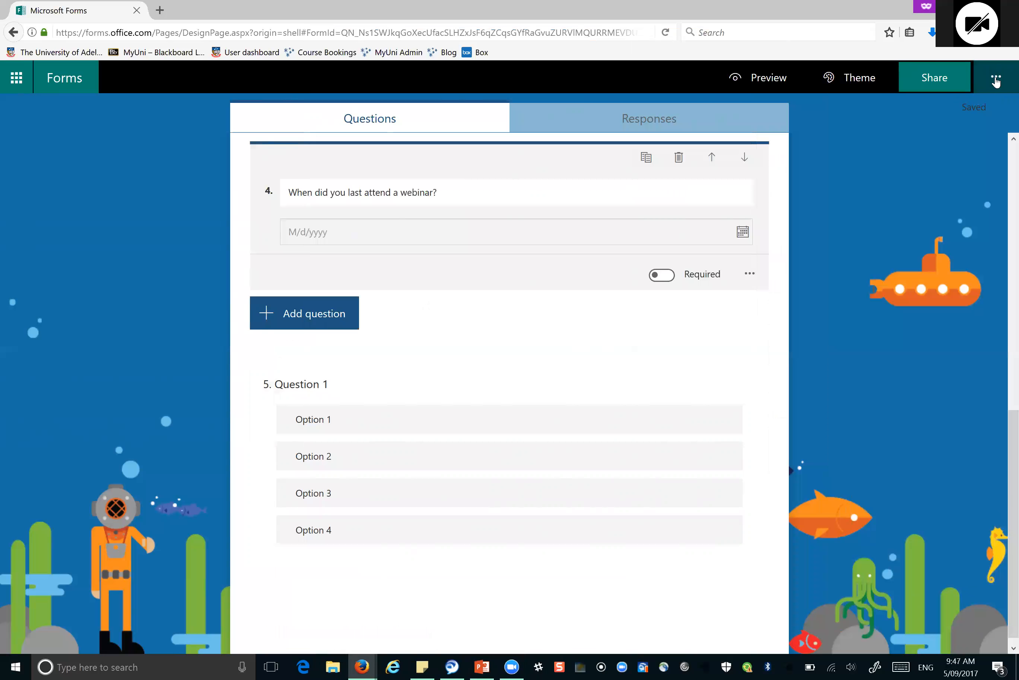
# Step: Open the form's settings and try the record-name and one-response-per-person options, keeping only name recording enabled
pyautogui.click(996, 81)
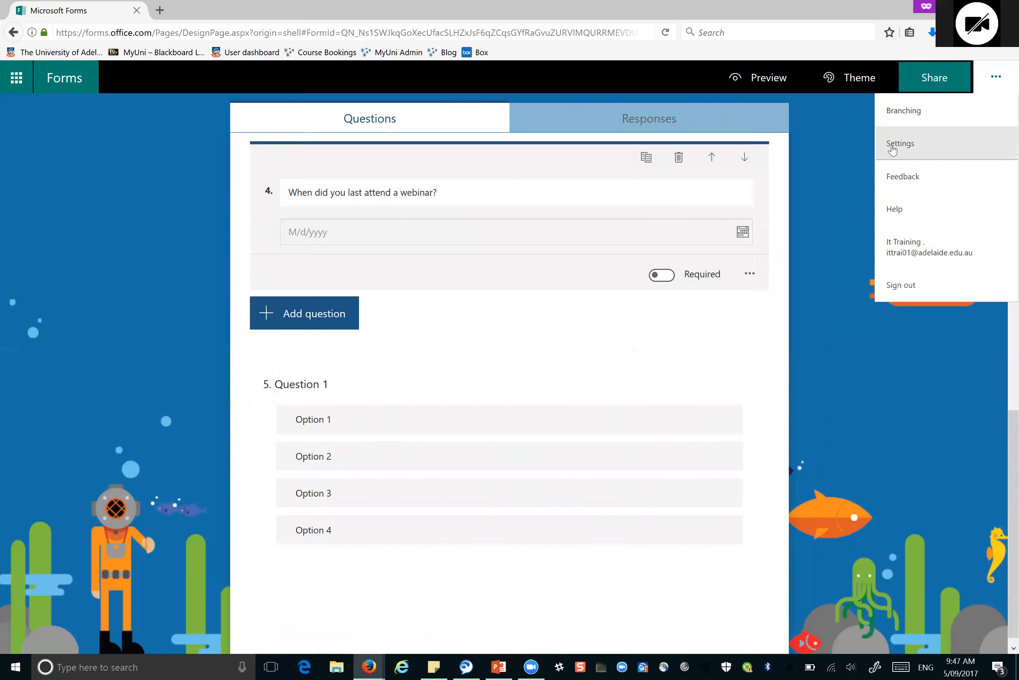
pyautogui.click(892, 145)
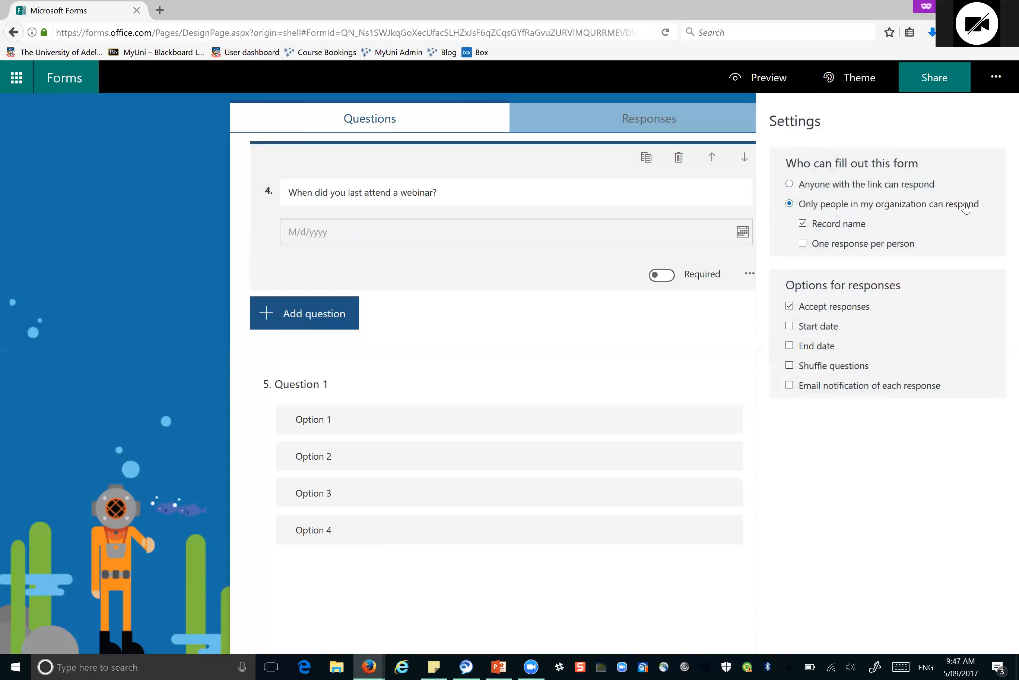
pyautogui.click(804, 225)
pyautogui.click(803, 225)
pyautogui.click(803, 247)
# Step: Enable a response start date of 9/5/2017 at 10:00 AM and an end date of 9/5/2017 at 11:00 AM
pyautogui.click(790, 326)
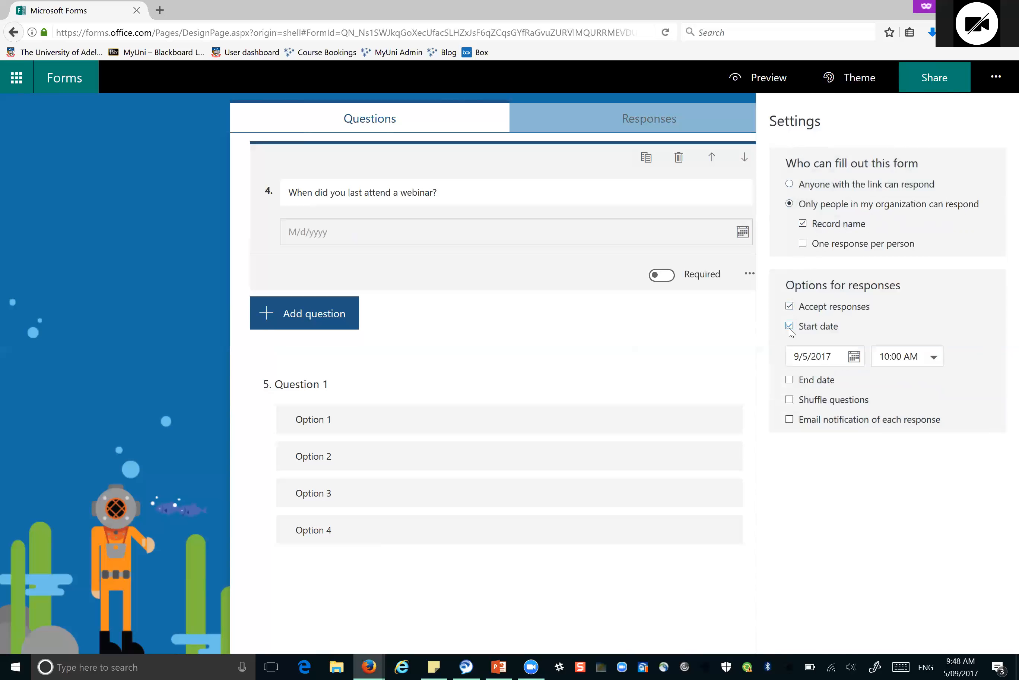
pyautogui.click(789, 380)
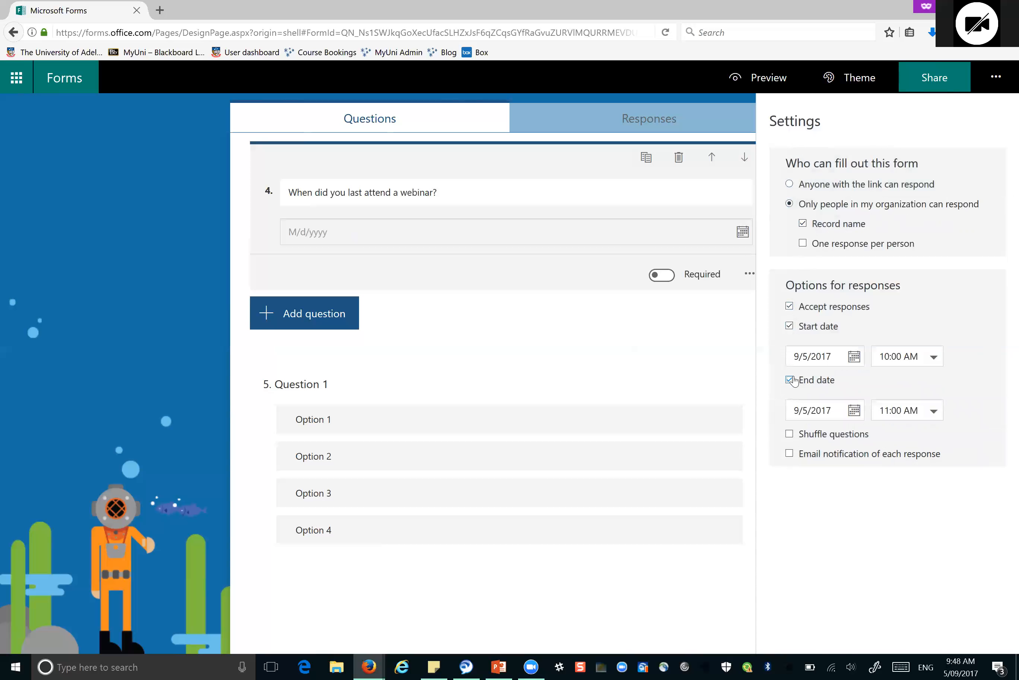
# Step: Try shuffling with locked questions and email notification of each response, and switch both options off again
pyautogui.click(790, 435)
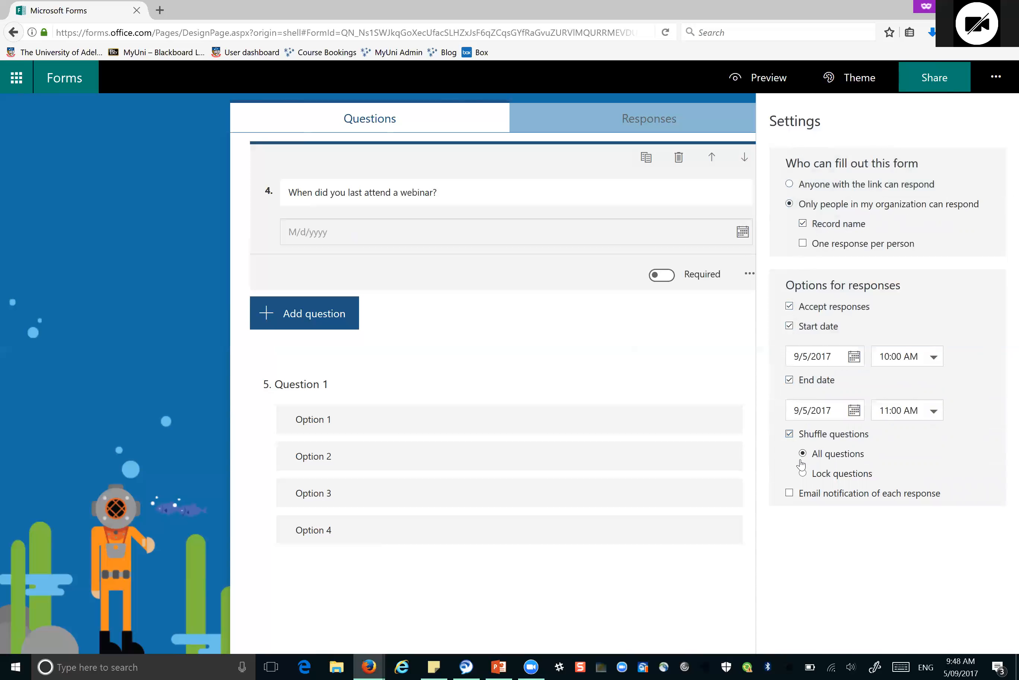
pyautogui.click(808, 475)
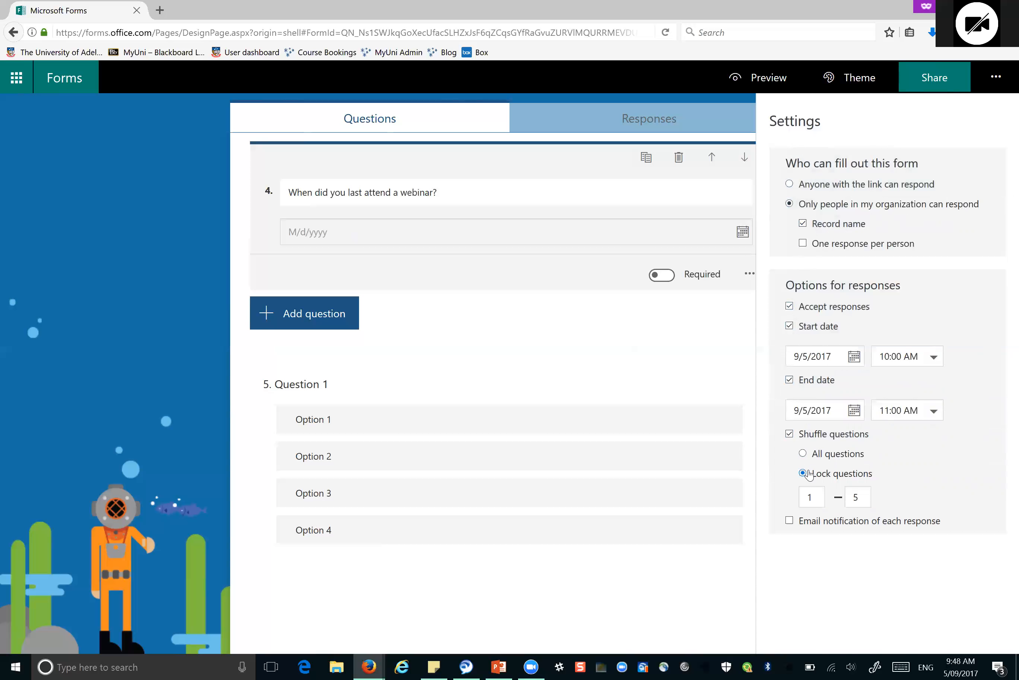
pyautogui.click(789, 434)
pyautogui.click(790, 454)
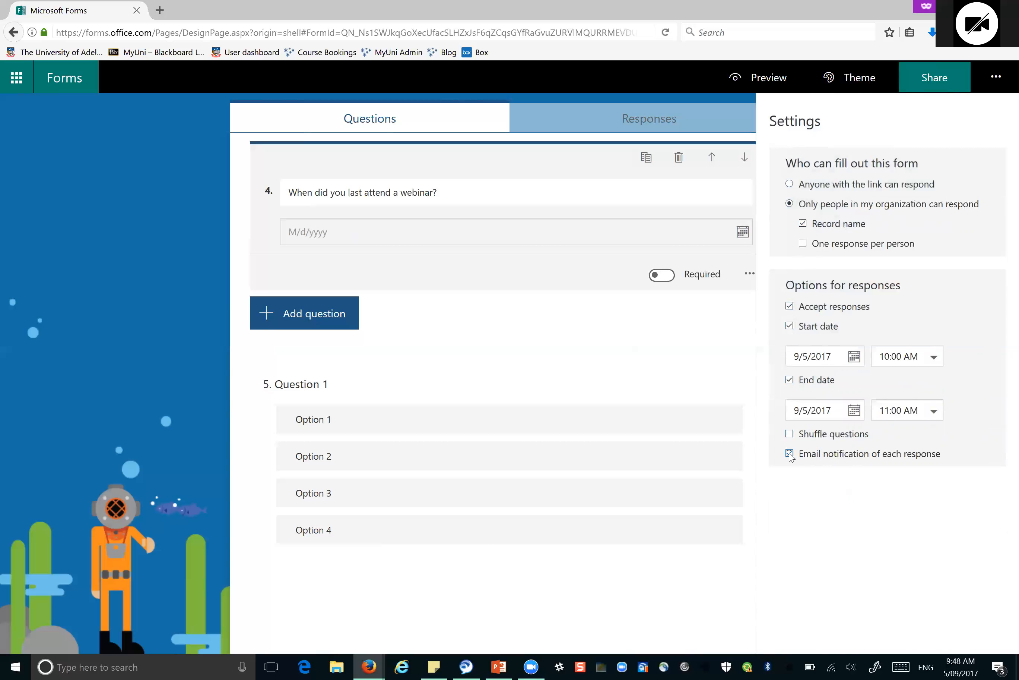
pyautogui.click(789, 454)
# Step: Open the branching options, examine the destinations available for the answers to question 1, and return to the form
pyautogui.click(997, 79)
pyautogui.click(997, 80)
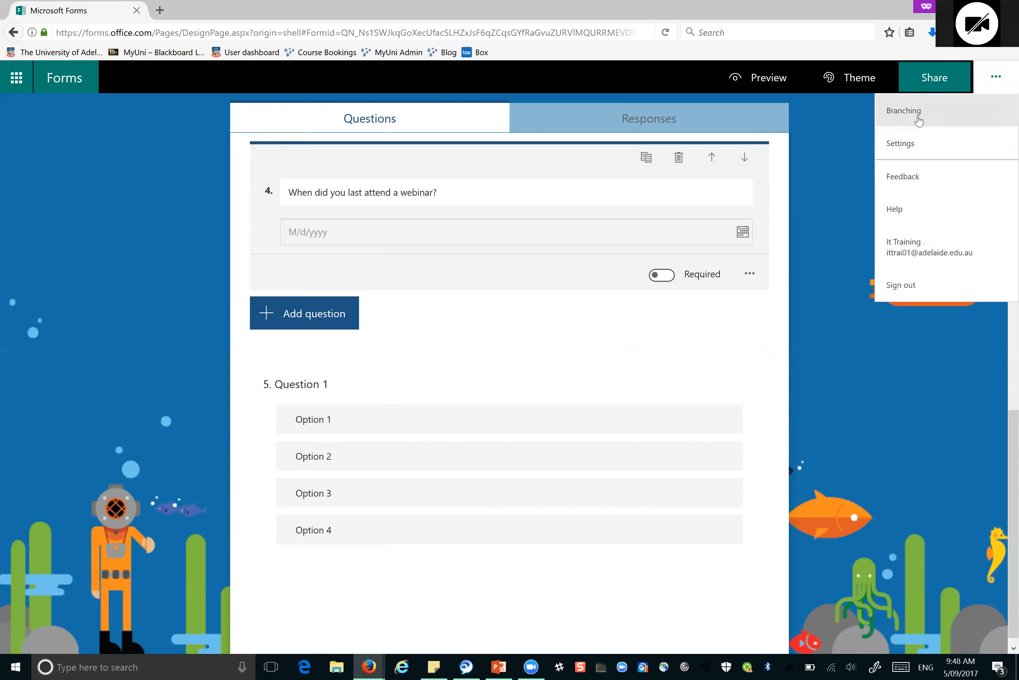
pyautogui.click(919, 121)
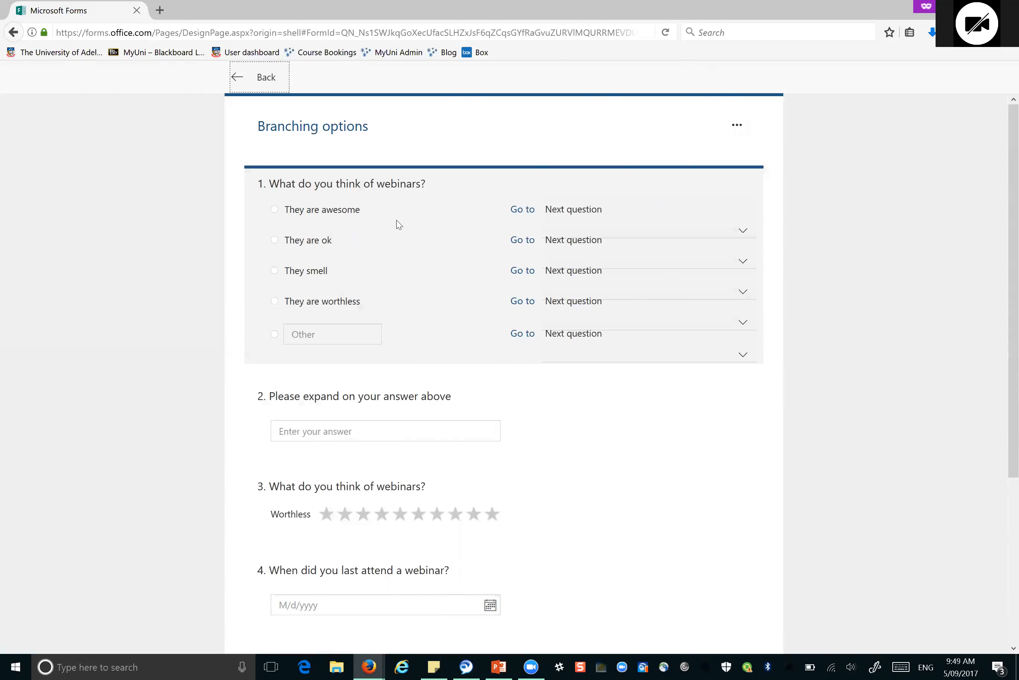
pyautogui.click(747, 234)
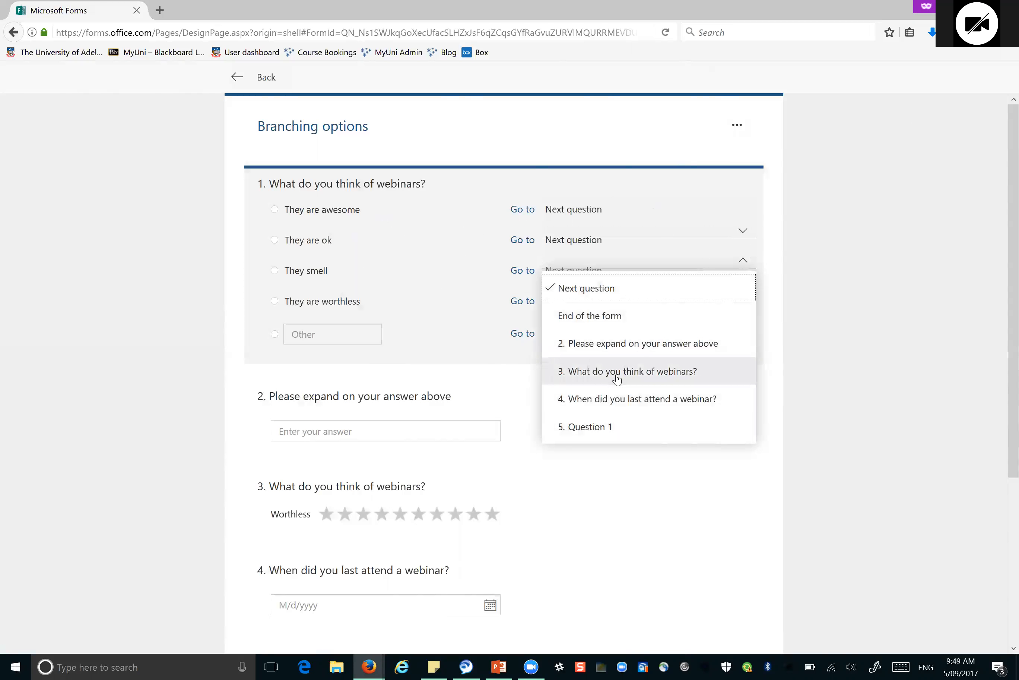
pyautogui.click(809, 278)
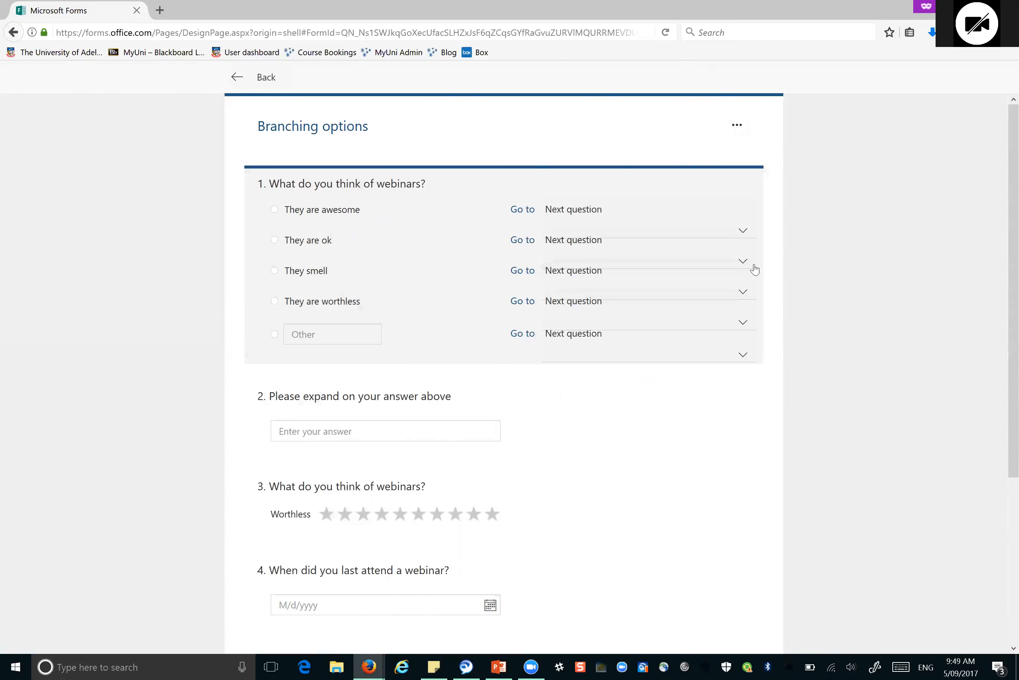
pyautogui.click(744, 274)
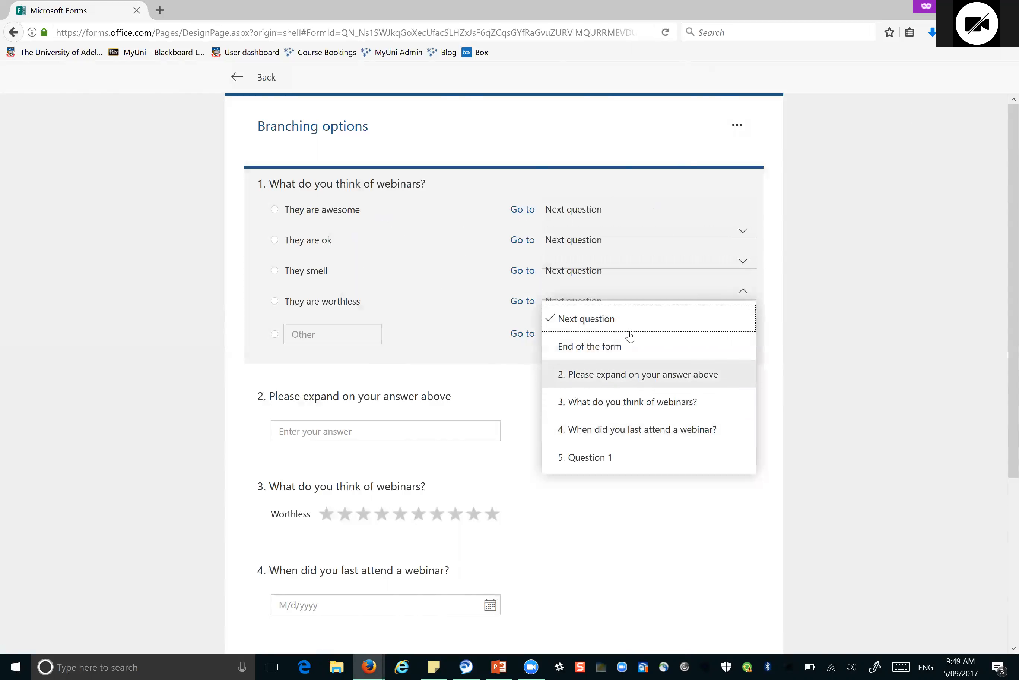
pyautogui.click(817, 322)
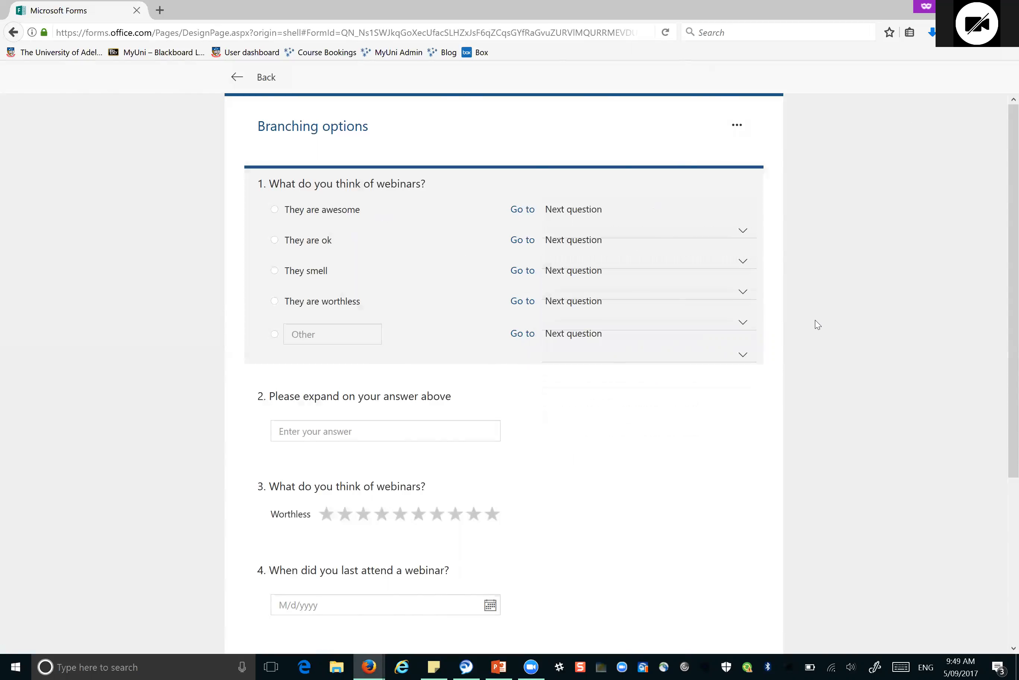
pyautogui.scroll(-5, 817, 325)
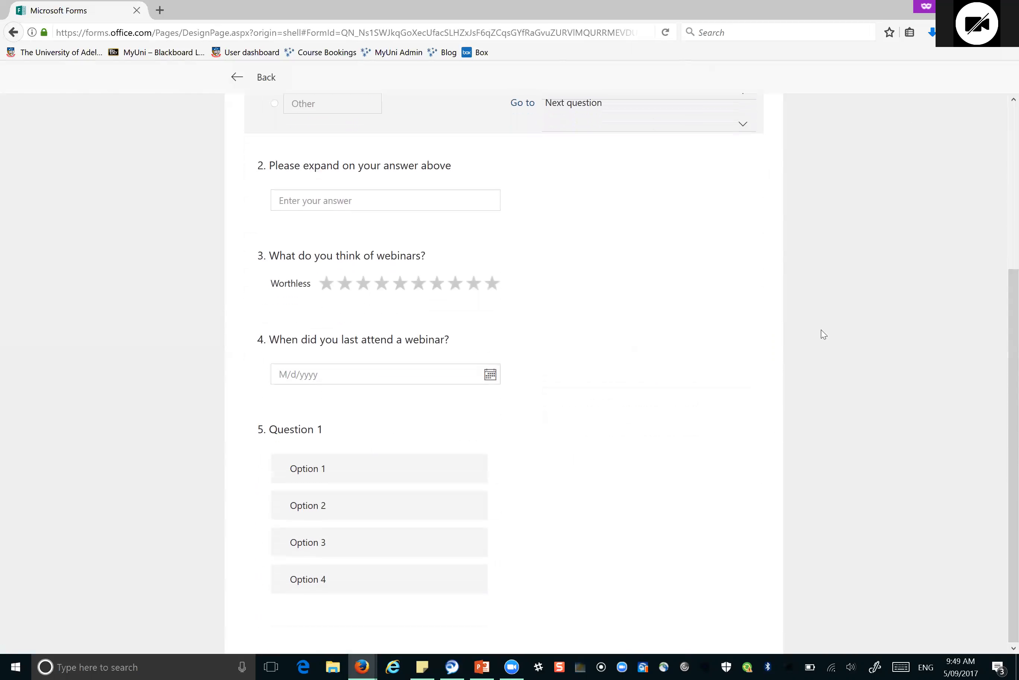
pyautogui.scroll(5, 762, 327)
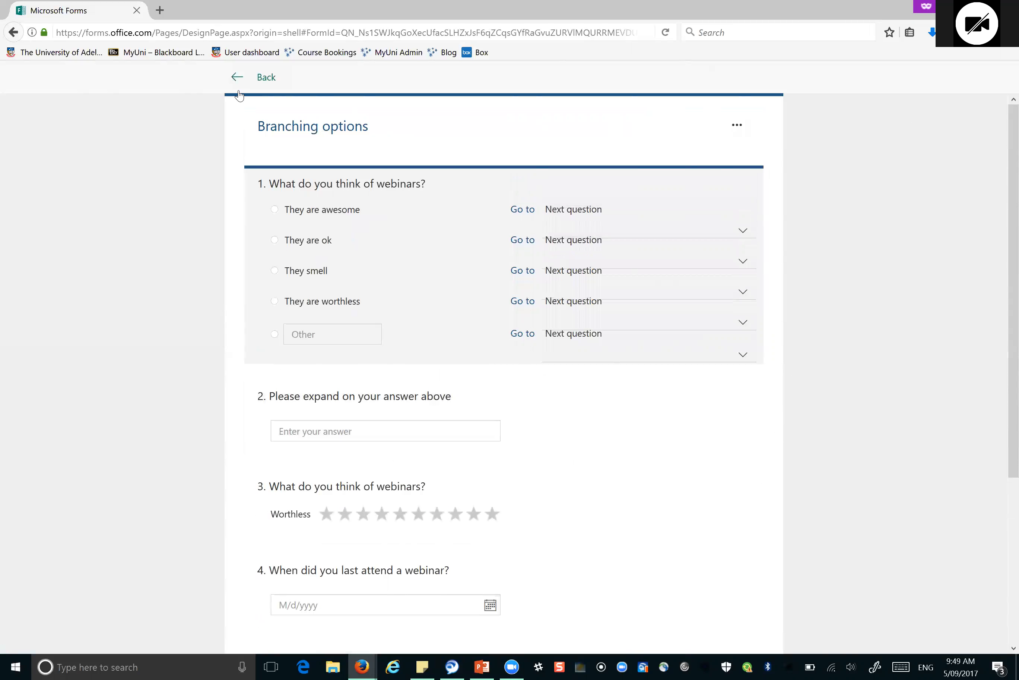
pyautogui.click(267, 78)
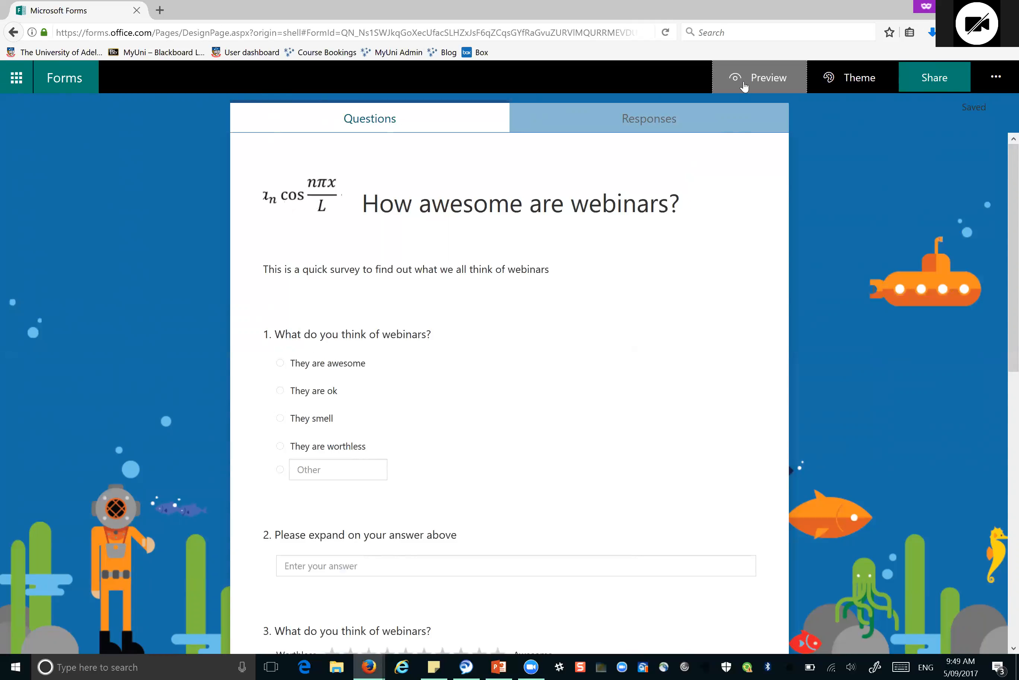
# Step: Preview the form and rank Option 4 second in question 5
pyautogui.click(745, 87)
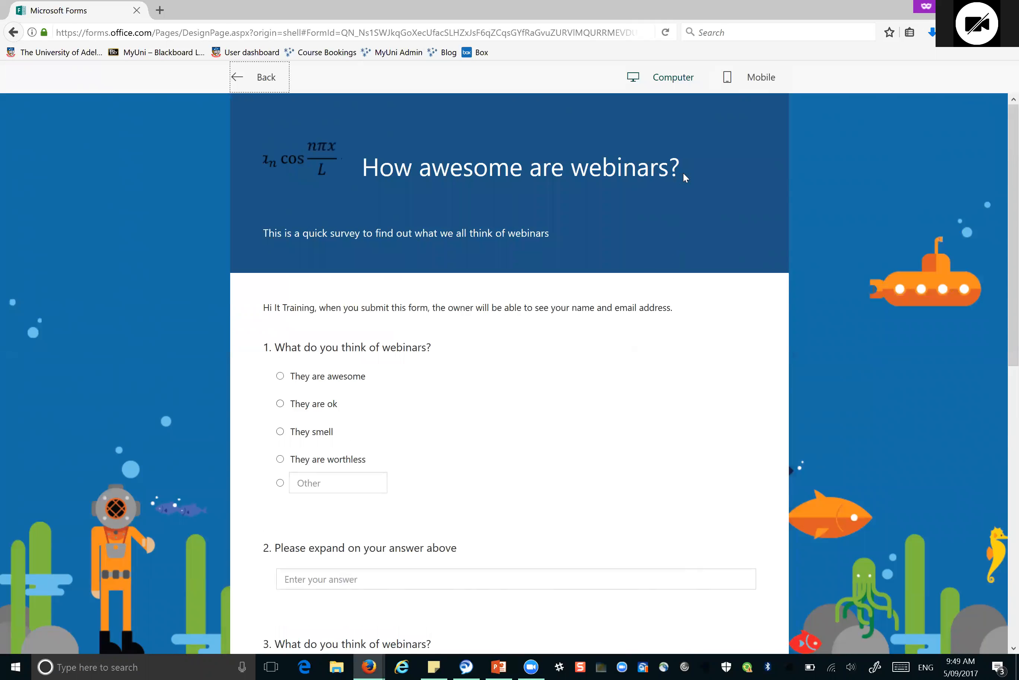
pyautogui.scroll(-6, 726, 176)
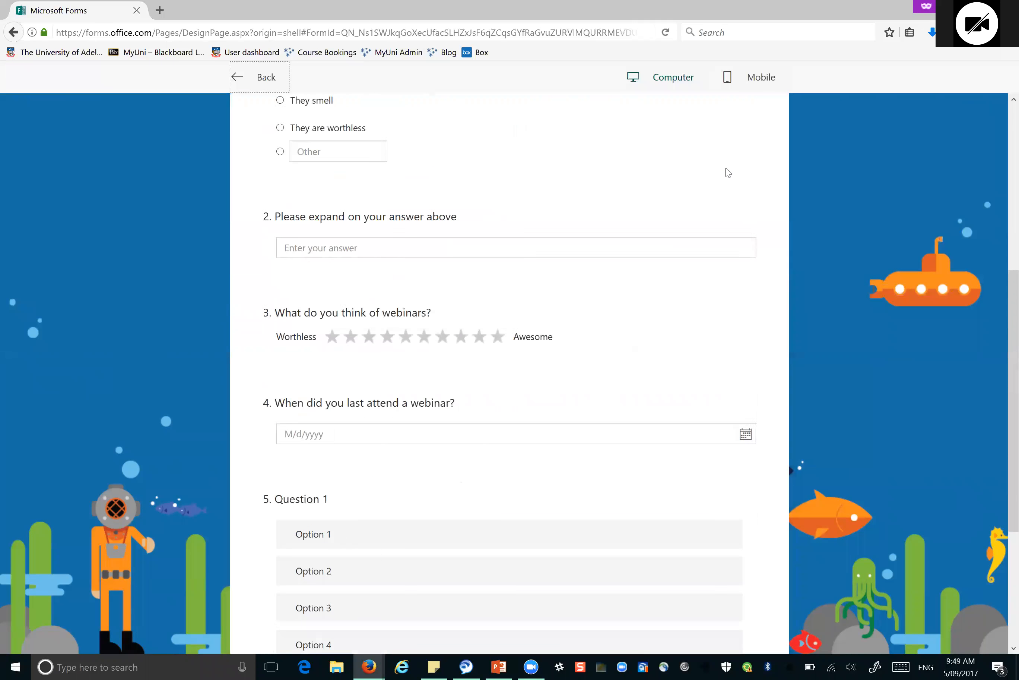
pyautogui.scroll(-4, 728, 172)
pyautogui.moveTo(590, 358)
pyautogui.mouseDown()
pyautogui.moveTo(605, 377)
pyautogui.moveTo(585, 405)
pyautogui.moveTo(609, 344)
pyautogui.moveTo(593, 340)
pyautogui.mouseUp()
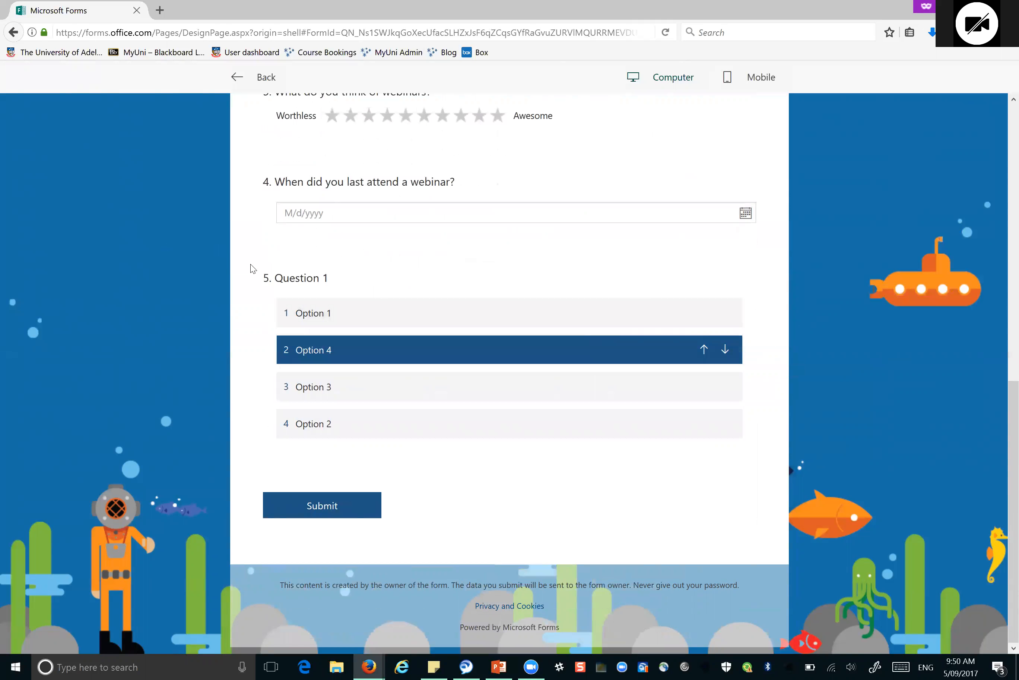
# Step: In the preview, rate webinars eight stars in question 3 and set the last attended date to 9/7/2017
pyautogui.click(461, 116)
pyautogui.scroll(4, 603, 192)
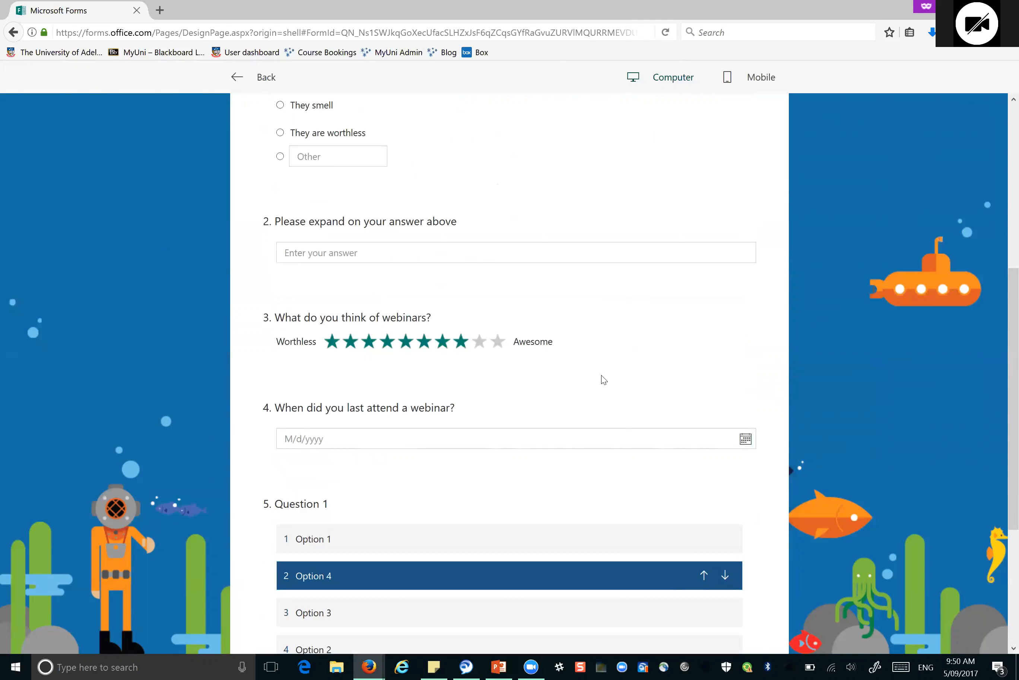
pyautogui.click(745, 438)
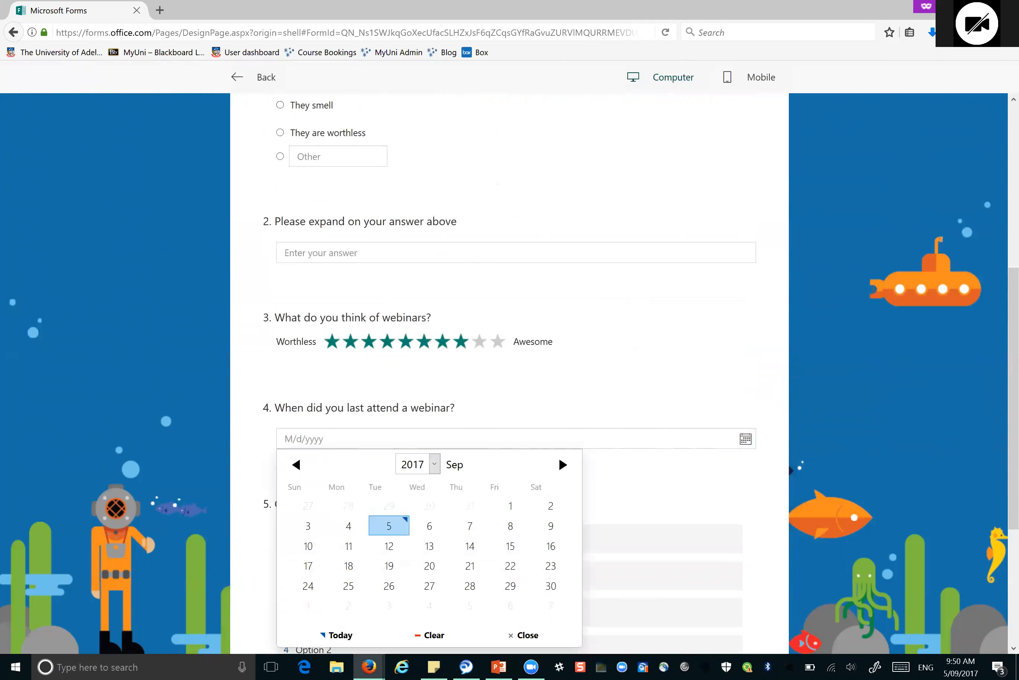
pyautogui.click(470, 526)
# Step: Answer question 1 with "They smell" and question 2 with "Because" in the preview, and return to editing
pyautogui.scroll(6, 509, 373)
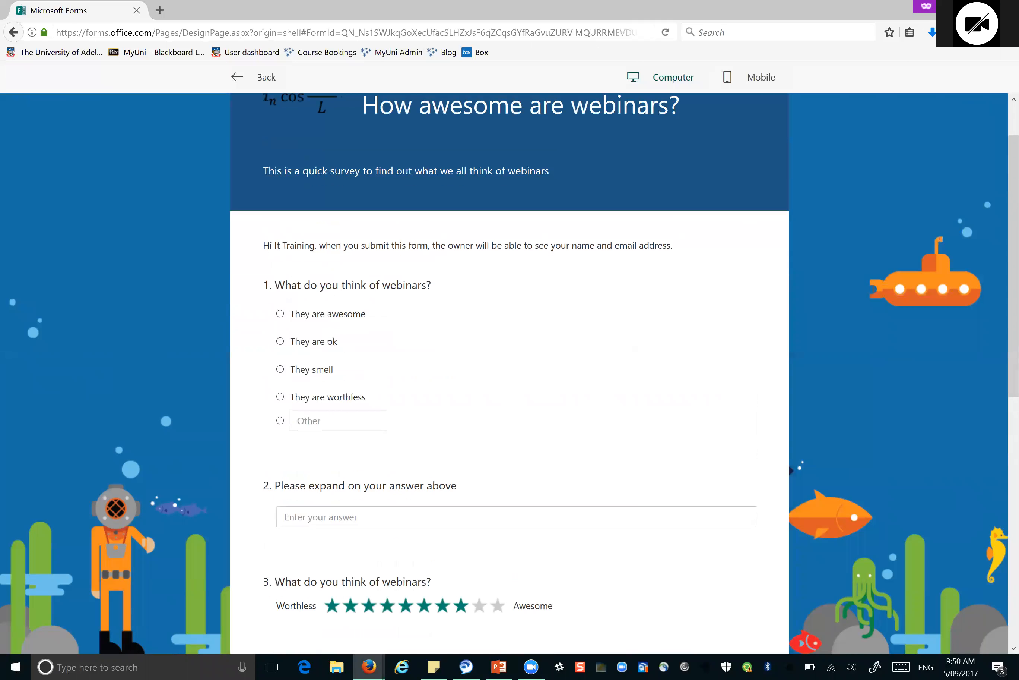
pyautogui.scroll(-1, 292, 362)
pyautogui.click(292, 359)
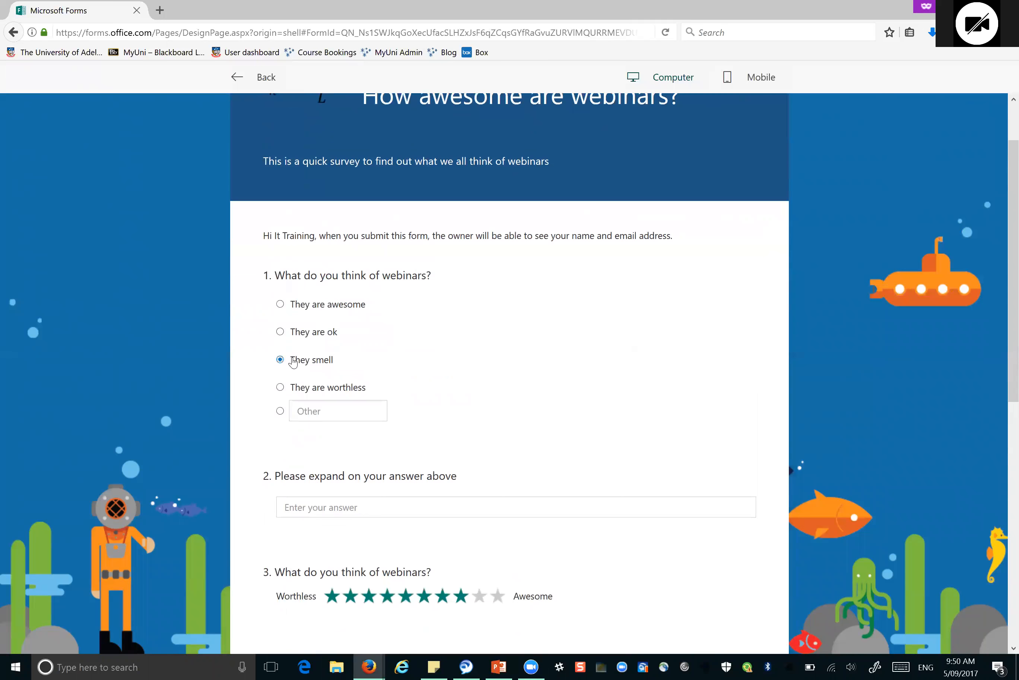
pyautogui.scroll(-2, 613, 372)
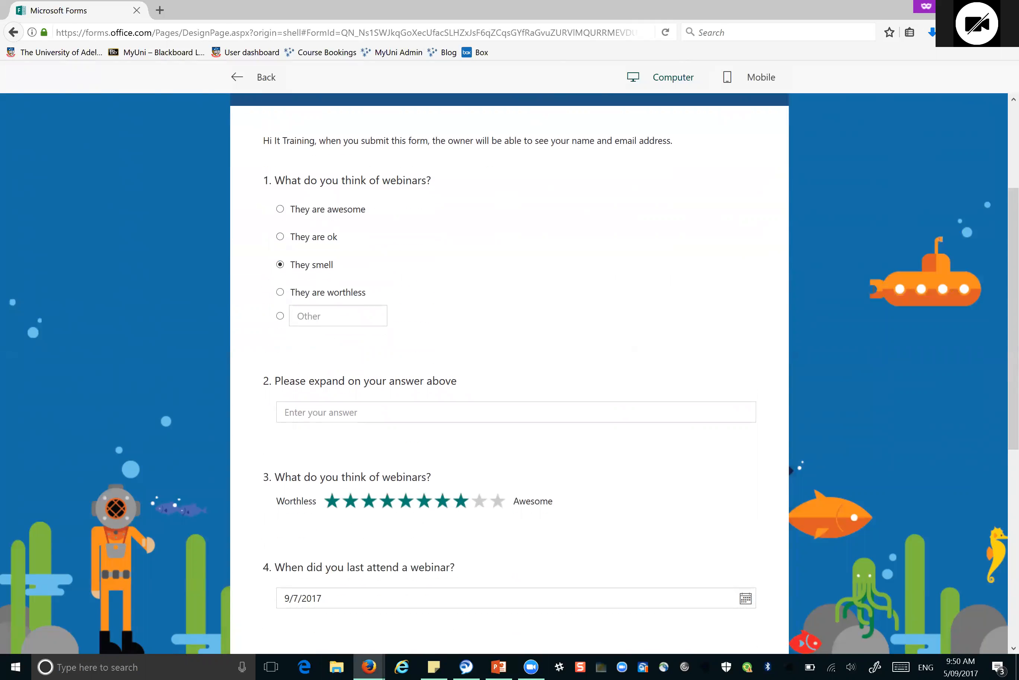
pyautogui.click(322, 412)
pyautogui.write('B')
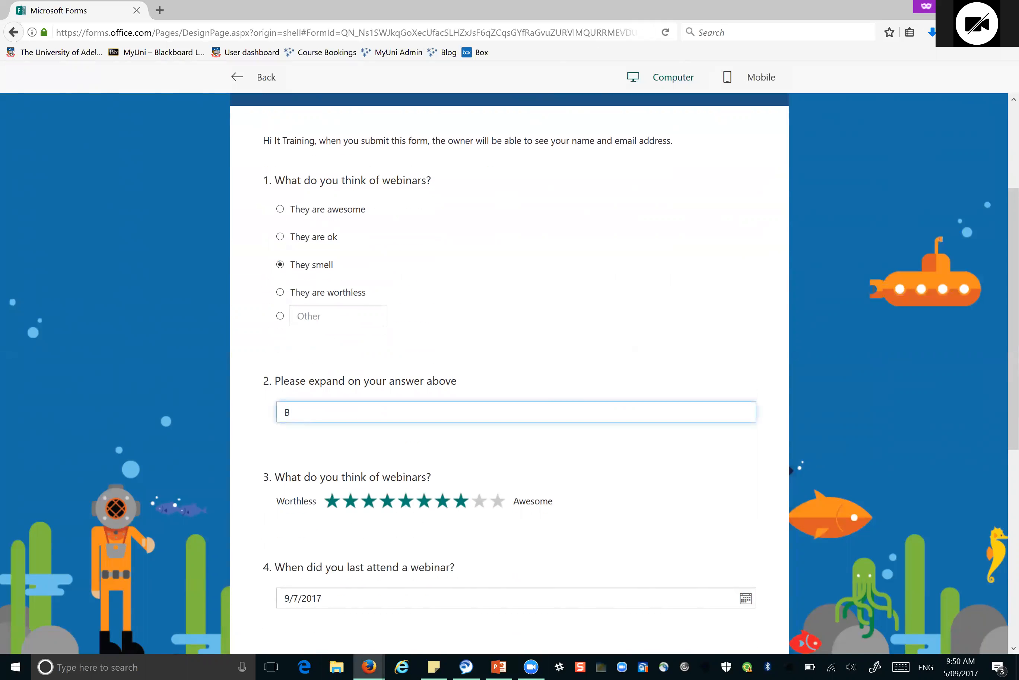
pyautogui.write('ecause')
pyautogui.click(267, 78)
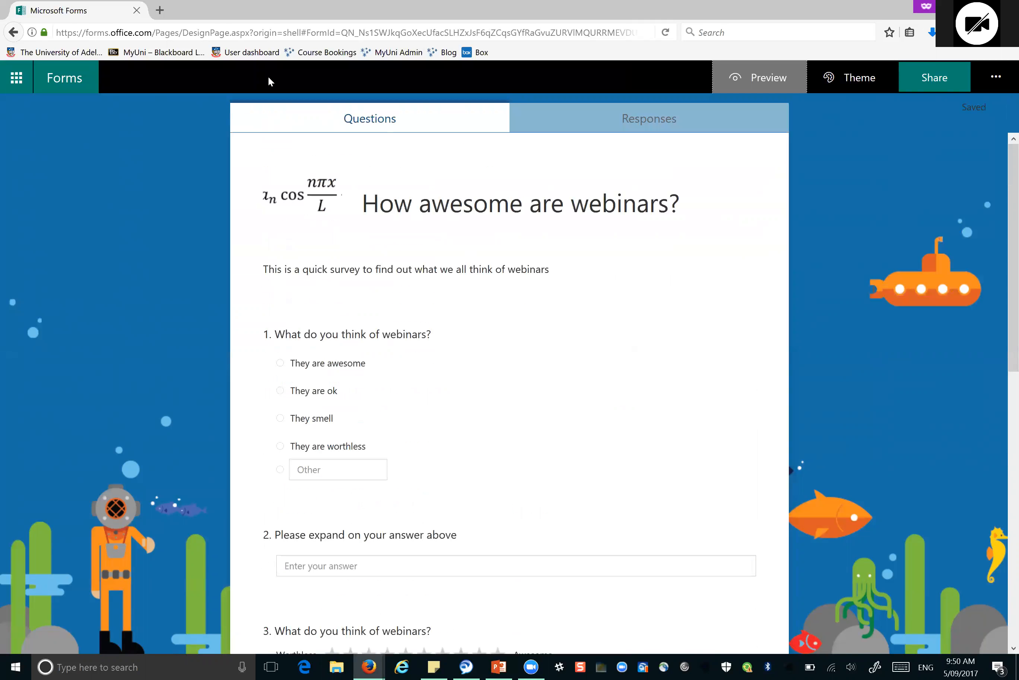
# Step: Return to the forms list, show the copy and delete options for "How awesome are webinars?", and create a new quiz
pyautogui.click(80, 89)
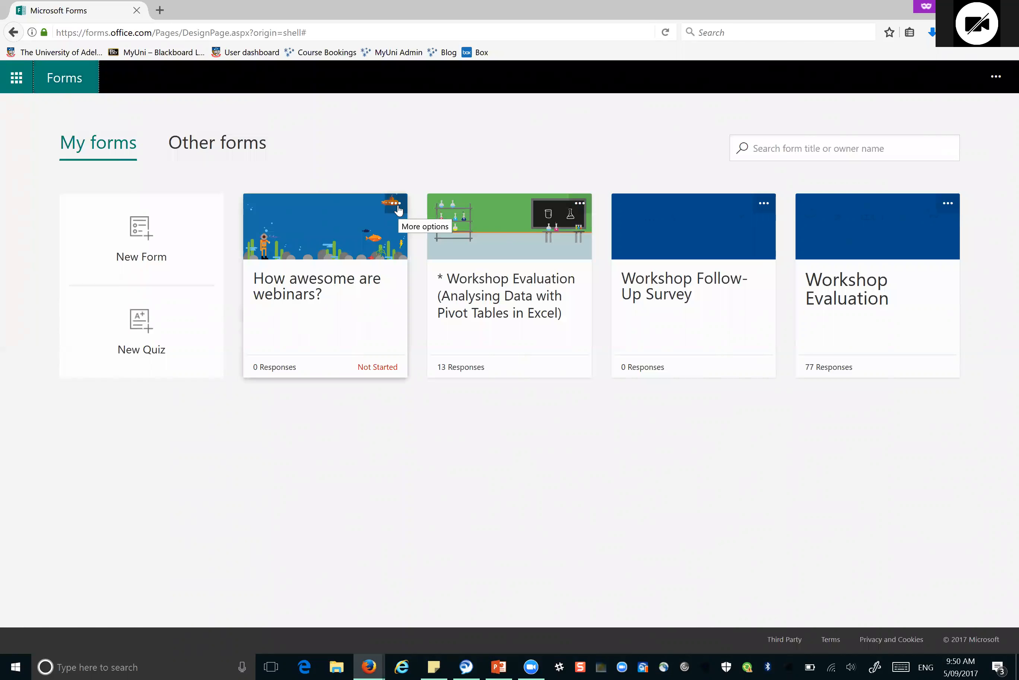
pyautogui.click(396, 203)
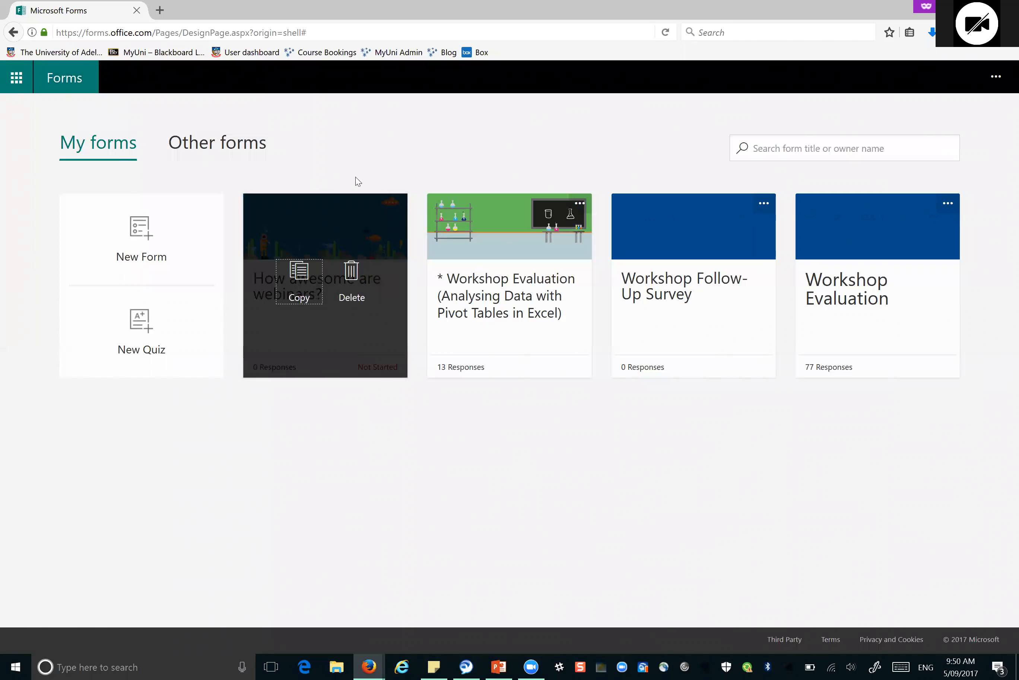
pyautogui.click(141, 329)
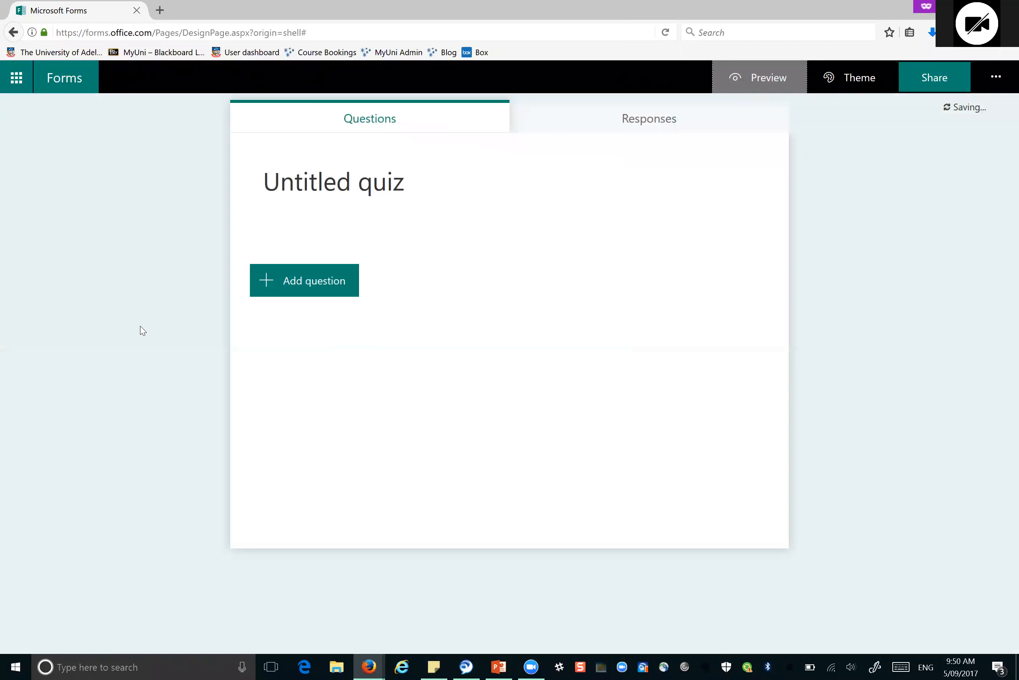
# Step: Add a choice question to the untitled quiz and open its points value for editing
pyautogui.click(305, 289)
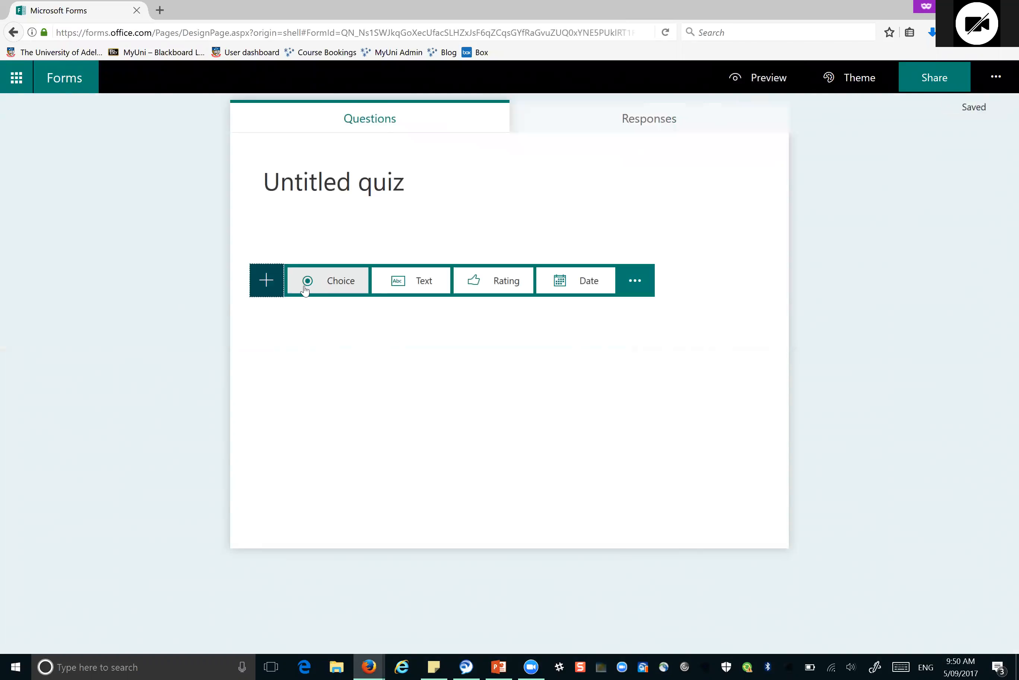
pyautogui.click(355, 285)
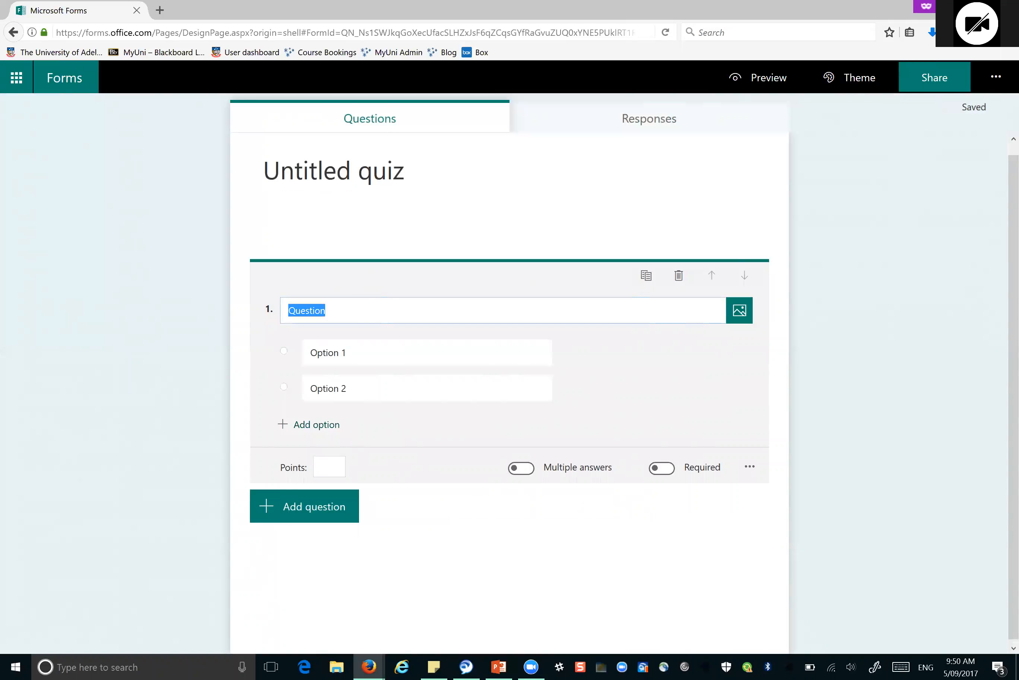
pyautogui.click(330, 466)
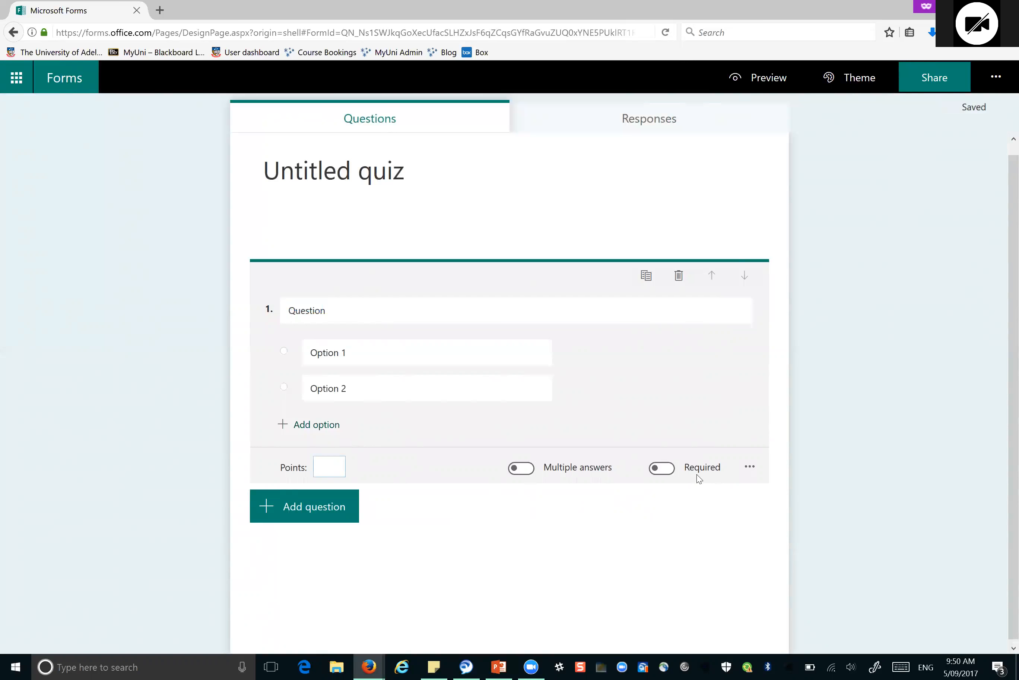
# Step: Try the Math option on question 1, switch it back off, and show the question's extra options
pyautogui.click(749, 467)
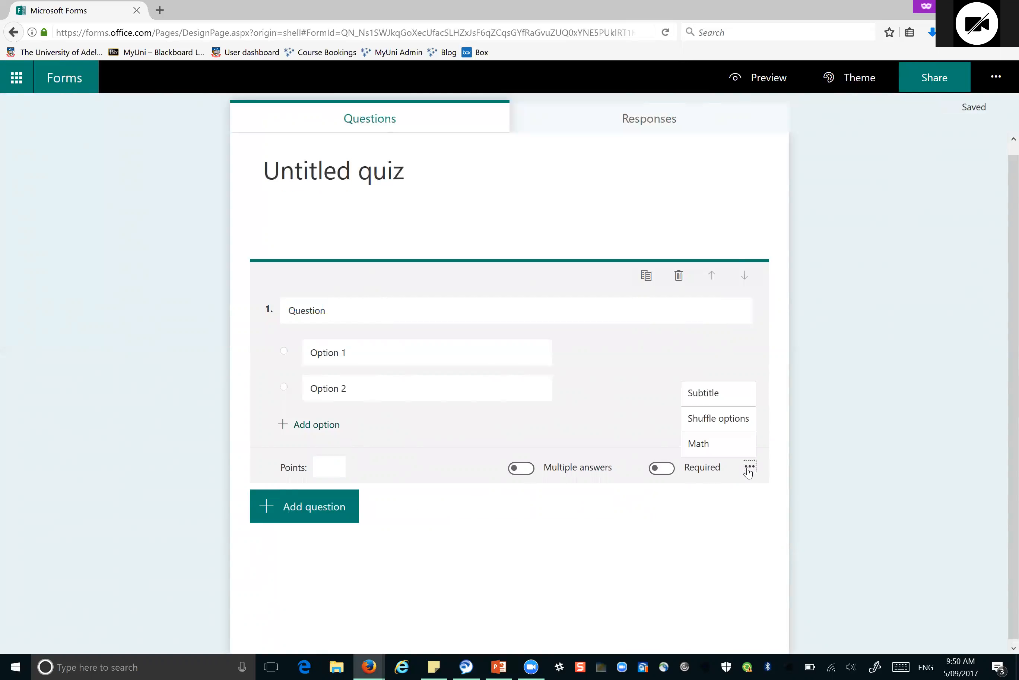
pyautogui.click(699, 443)
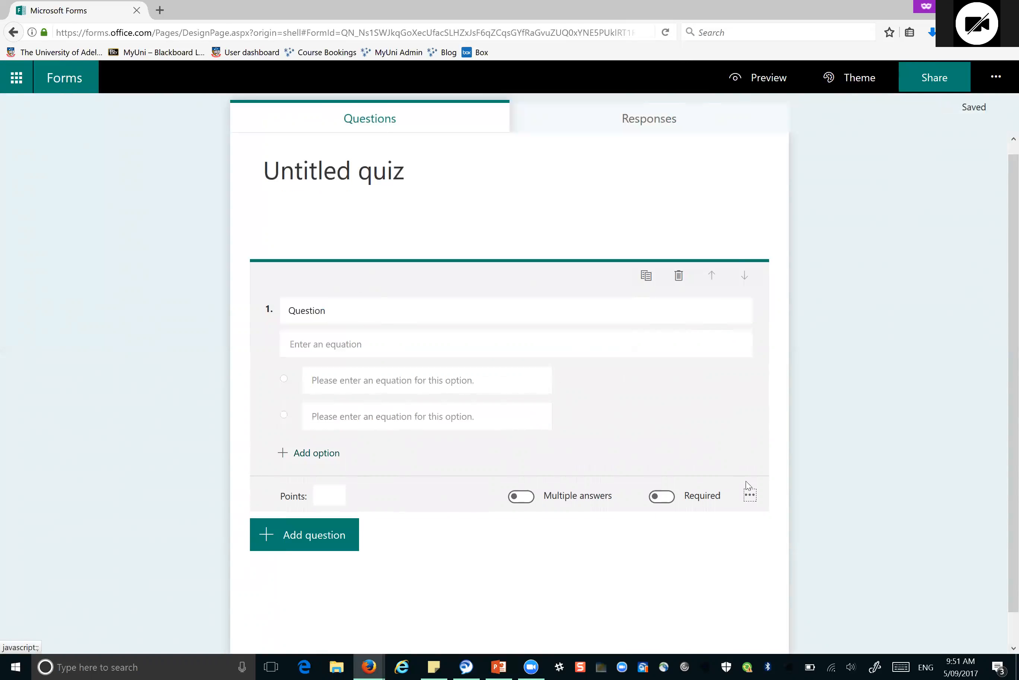
pyautogui.click(751, 496)
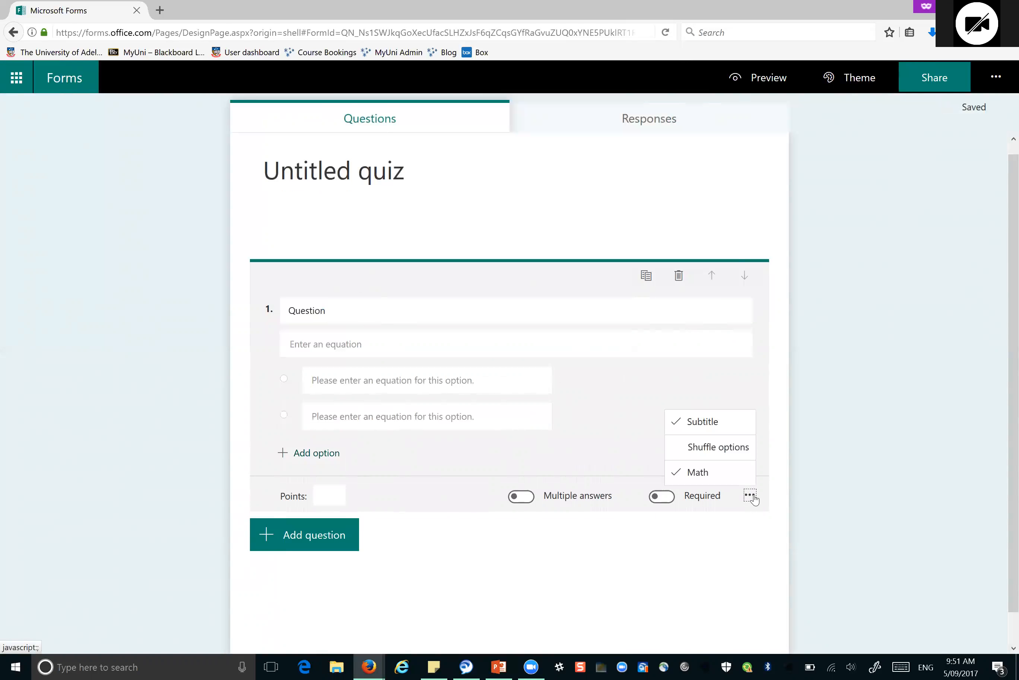
pyautogui.click(728, 468)
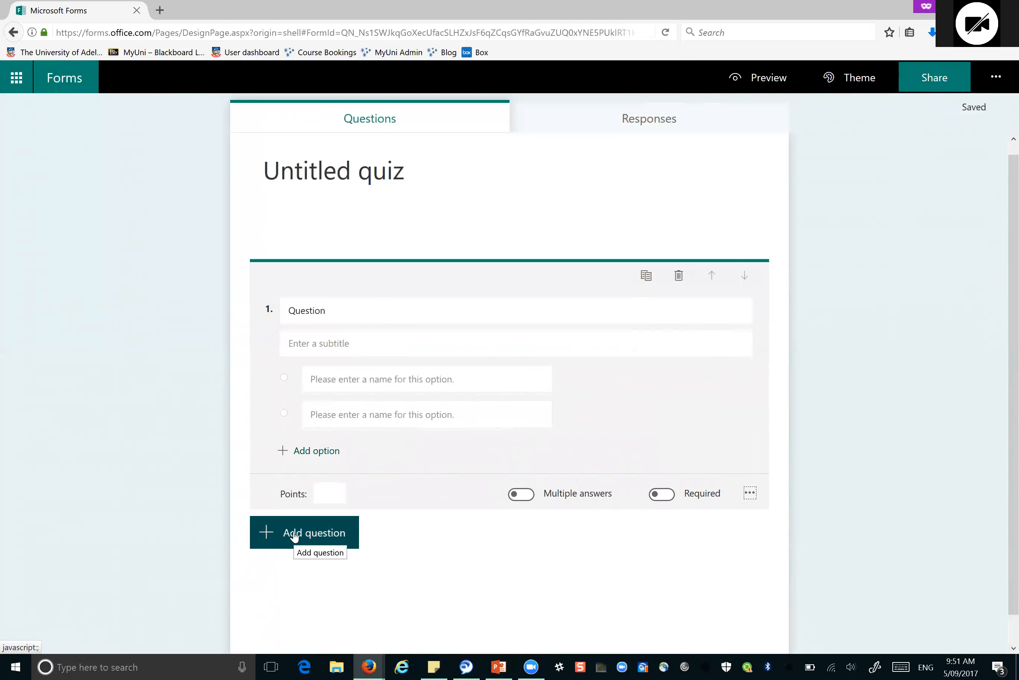
pyautogui.click(748, 495)
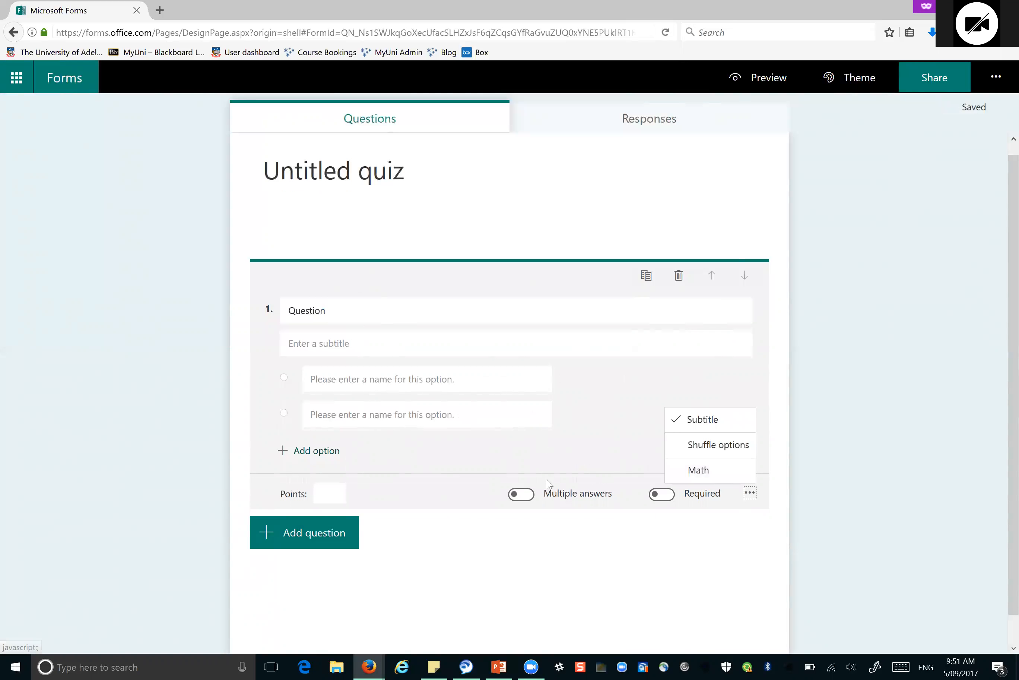
# Step: Add a text question and a ranking question to the quiz
pyautogui.click(337, 538)
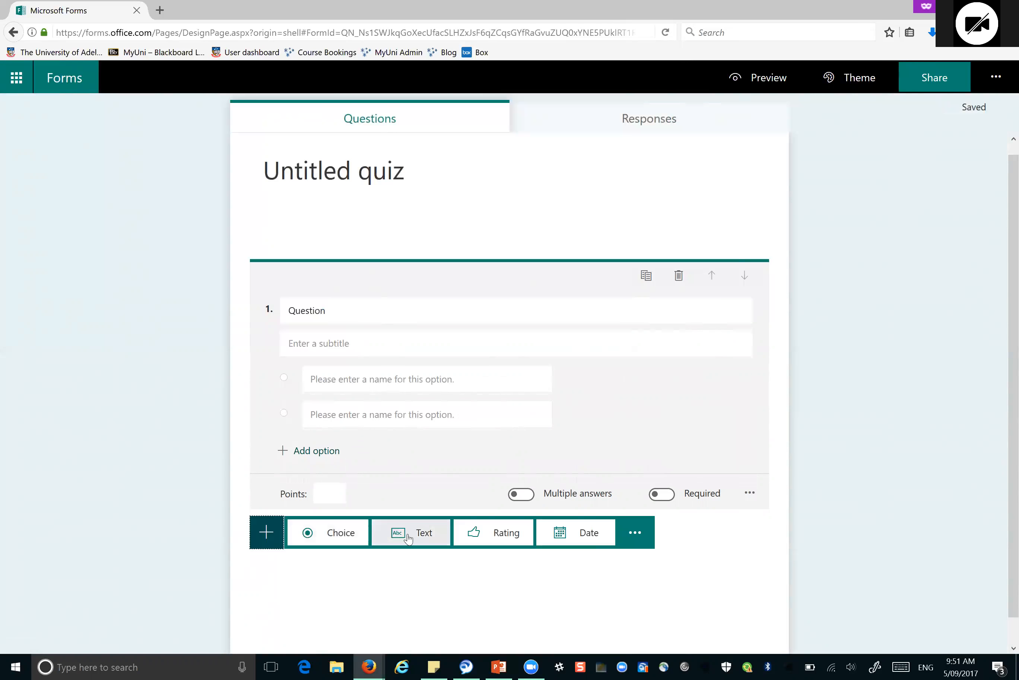
pyautogui.click(410, 535)
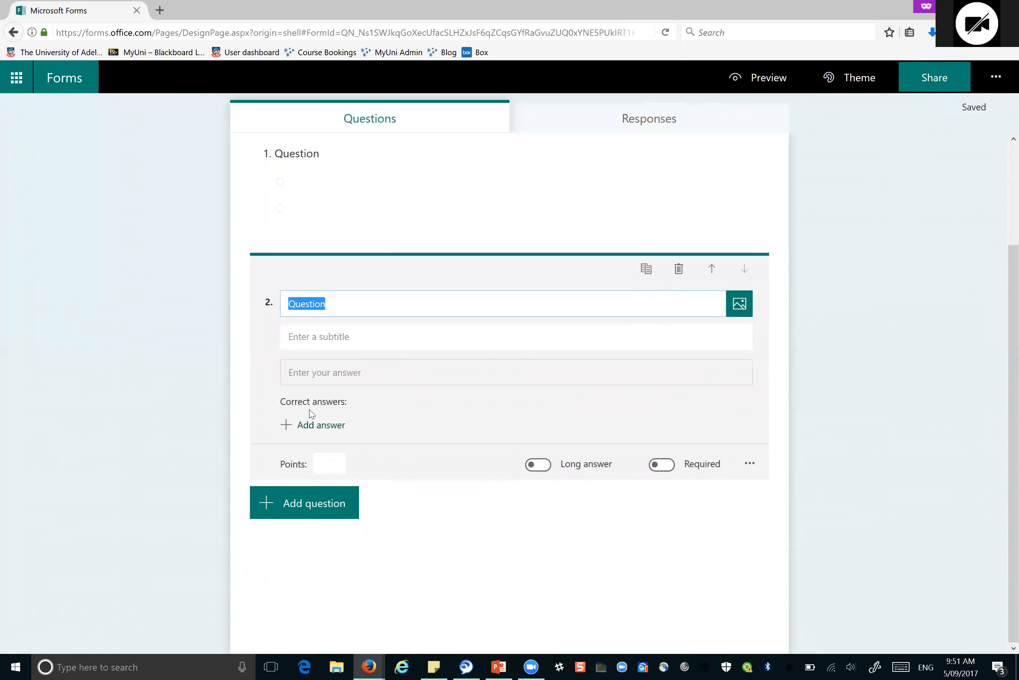
pyautogui.click(314, 501)
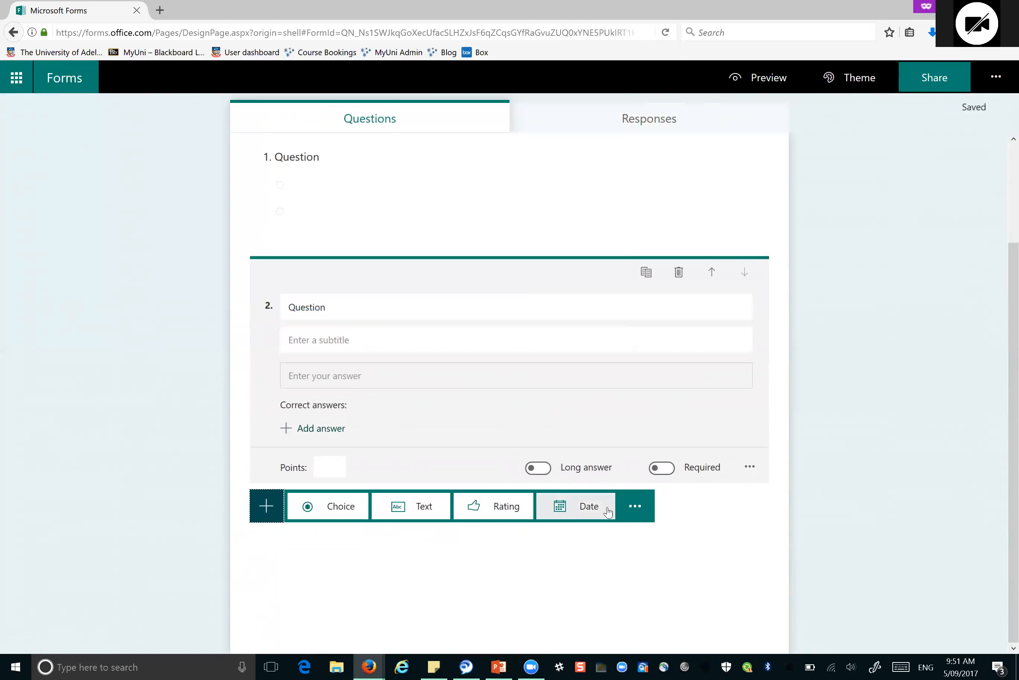
pyautogui.click(640, 514)
pyautogui.click(653, 549)
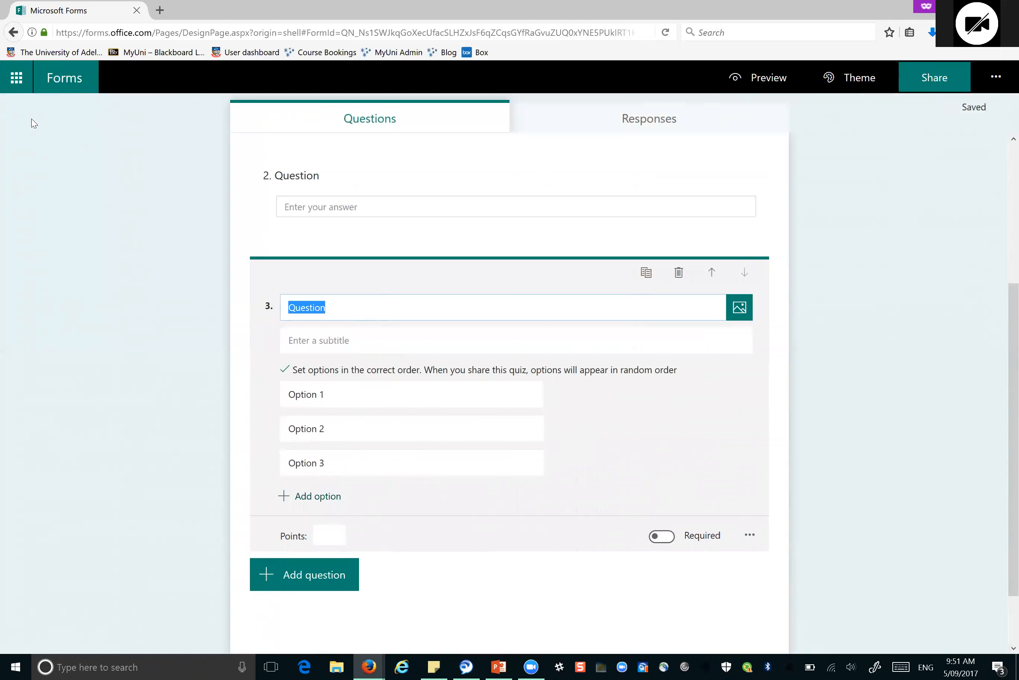
# Step: Return to the forms list and permanently delete "Untitled quiz"
pyautogui.click(64, 82)
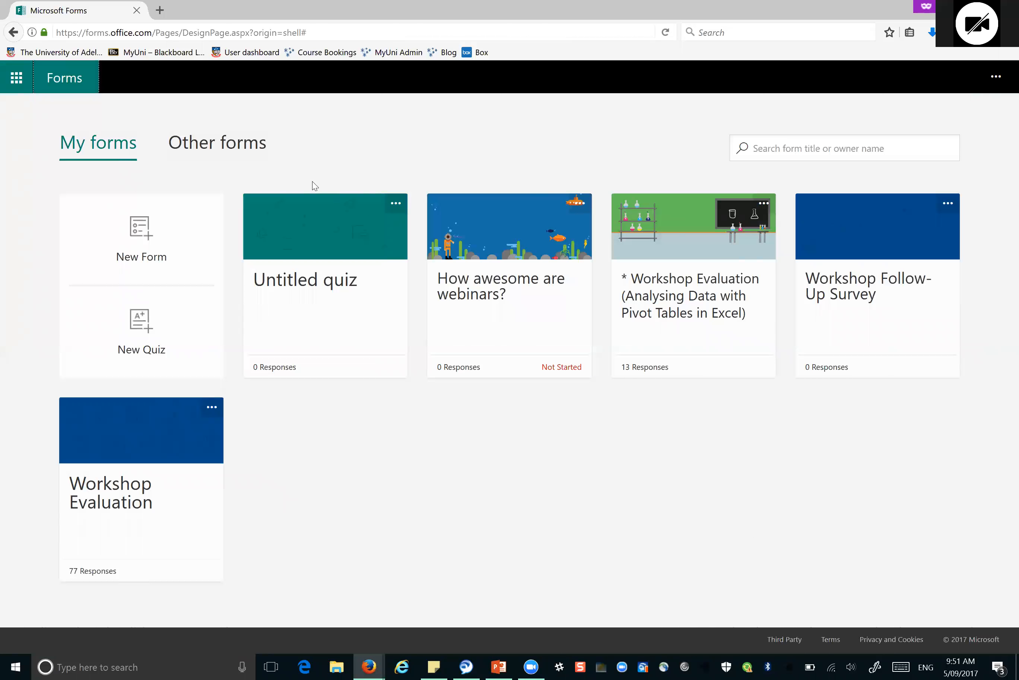
pyautogui.click(397, 206)
pyautogui.click(358, 282)
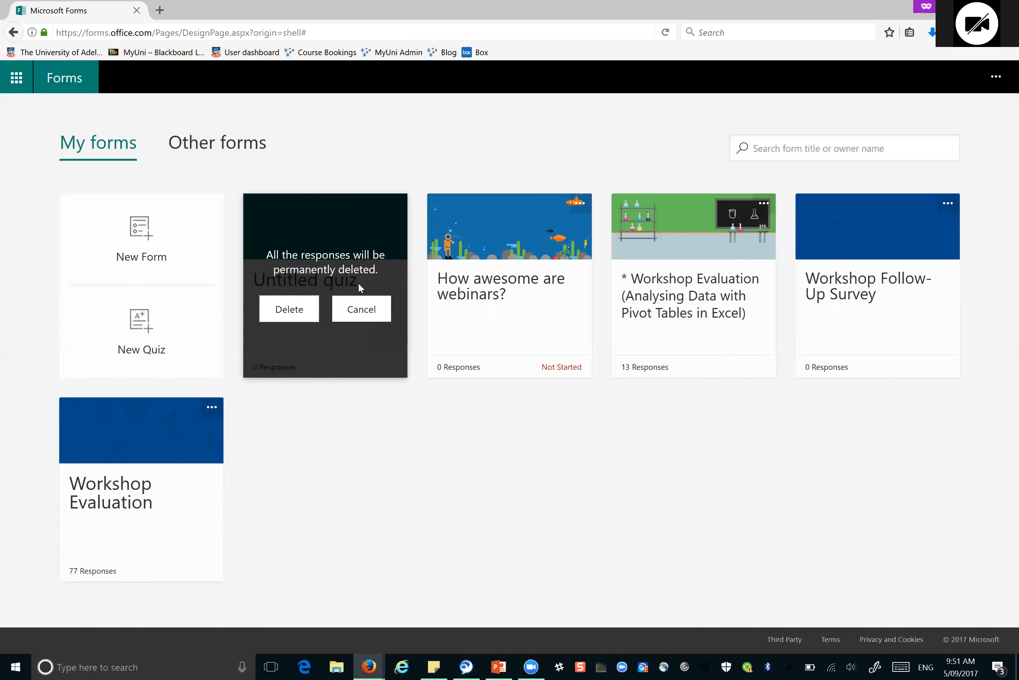
pyautogui.click(290, 310)
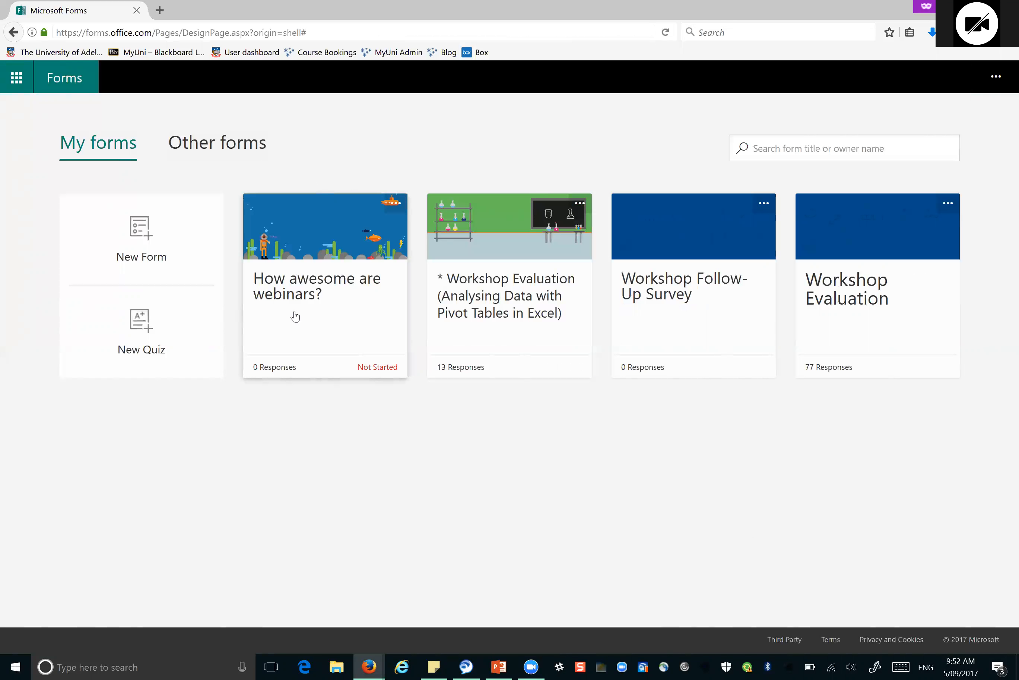
# Step: Examine the help and account options, the available Office apps and the Other forms list, ending back on My forms
pyautogui.click(998, 79)
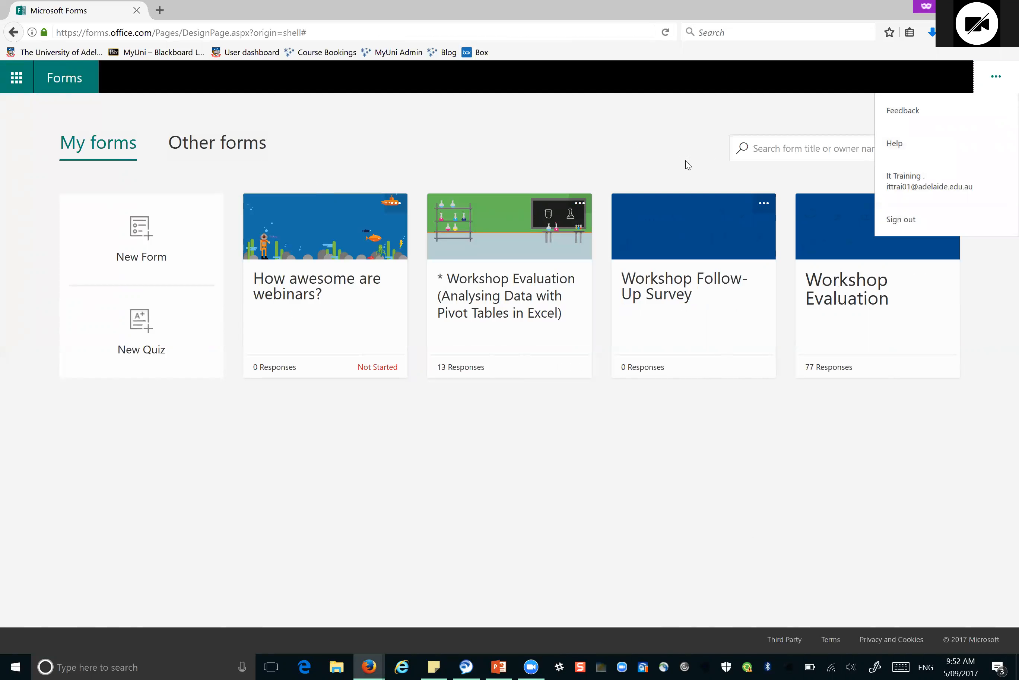
pyautogui.click(646, 157)
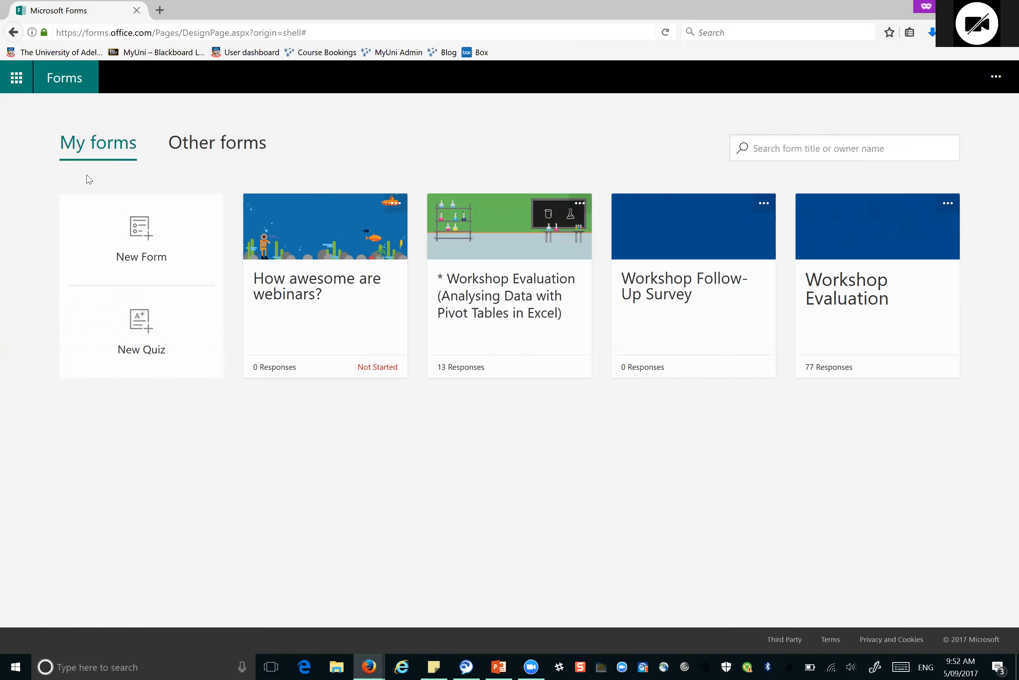
pyautogui.click(15, 79)
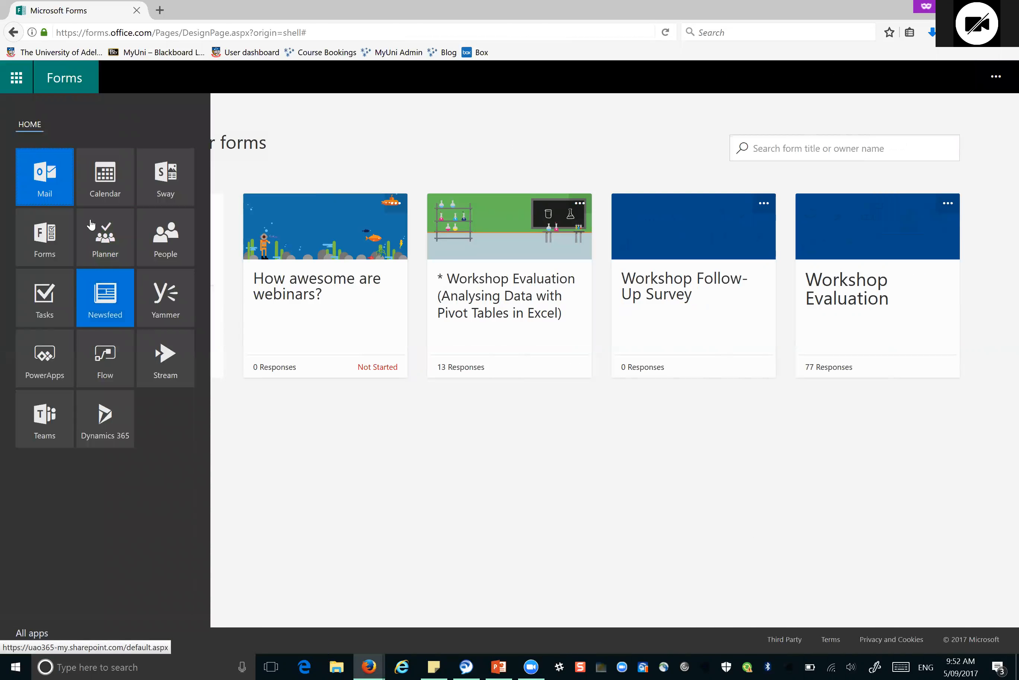
pyautogui.click(371, 157)
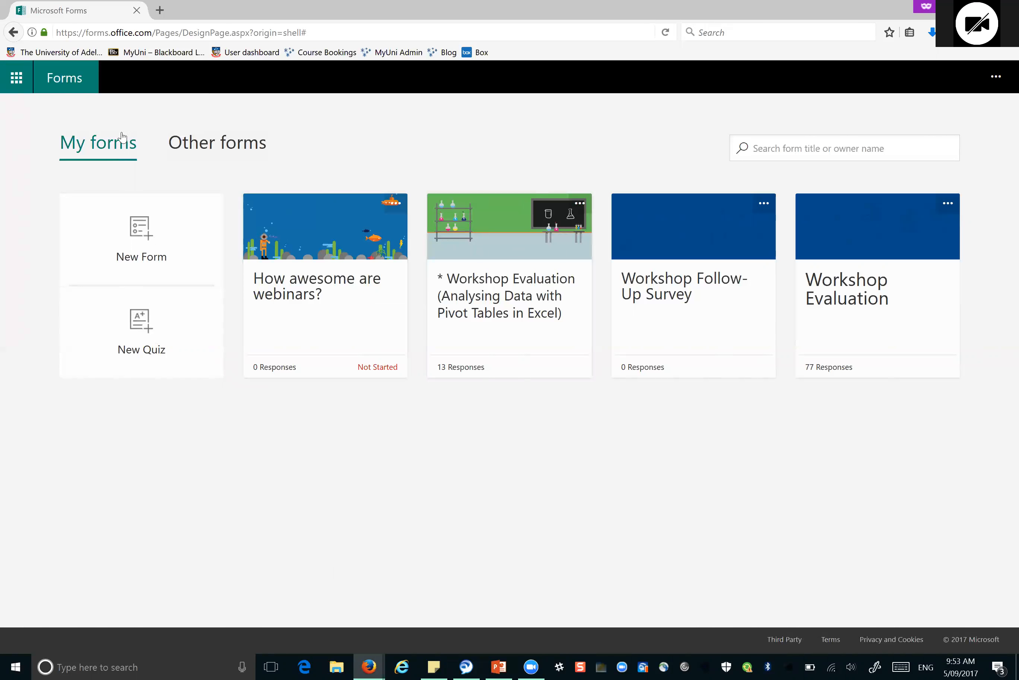
pyautogui.click(216, 142)
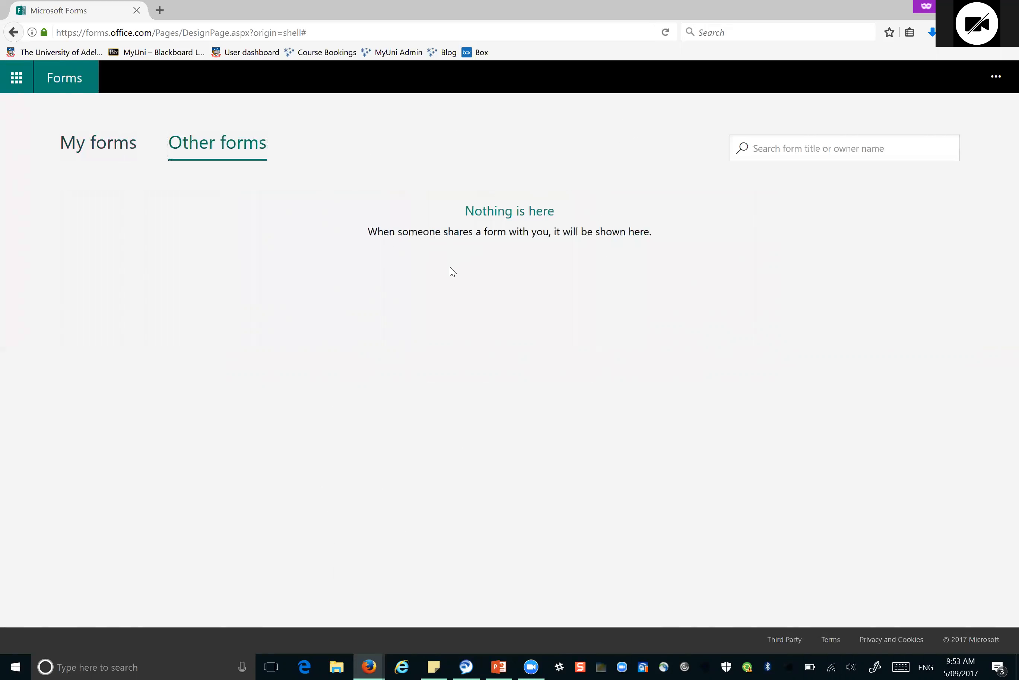
pyautogui.click(96, 141)
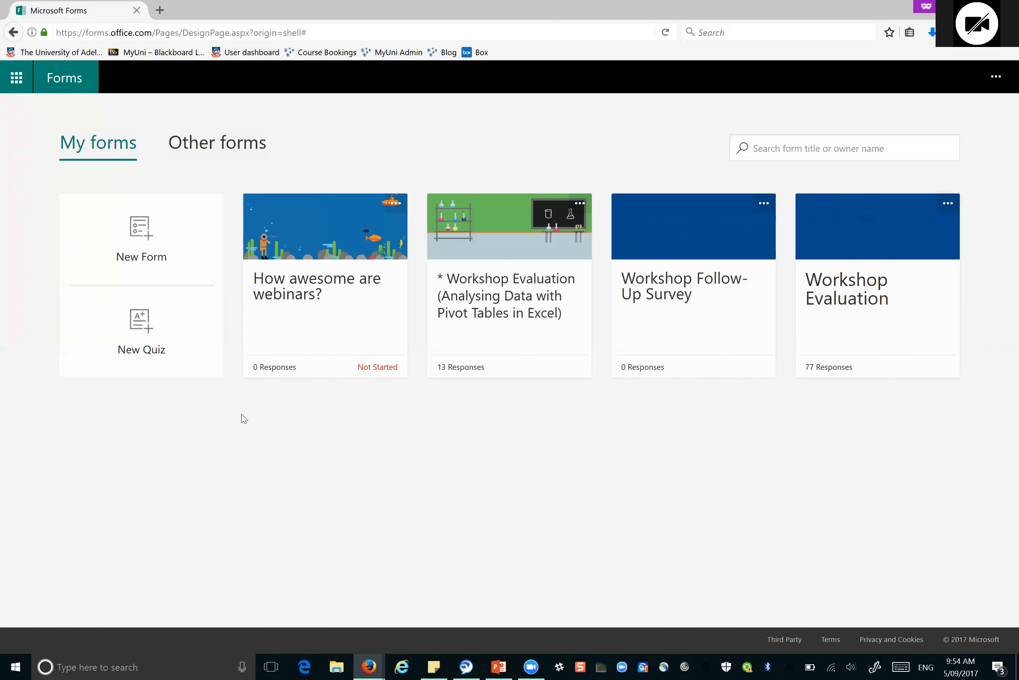
# Step: Open the "How awesome are webinars?" form and show its branching options
pyautogui.click(294, 293)
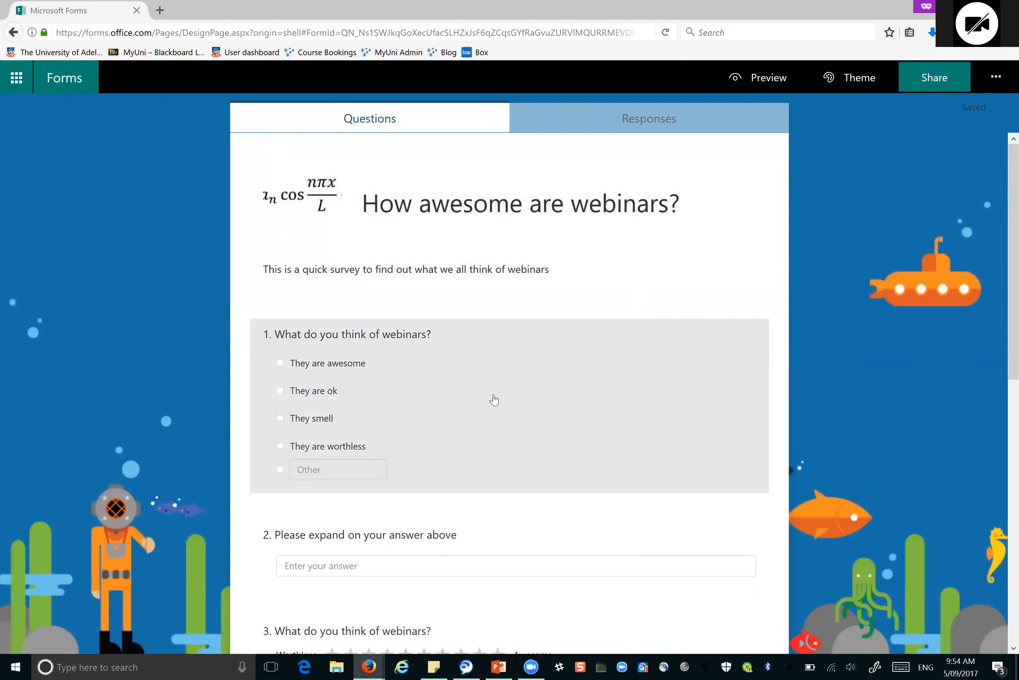
pyautogui.click(494, 400)
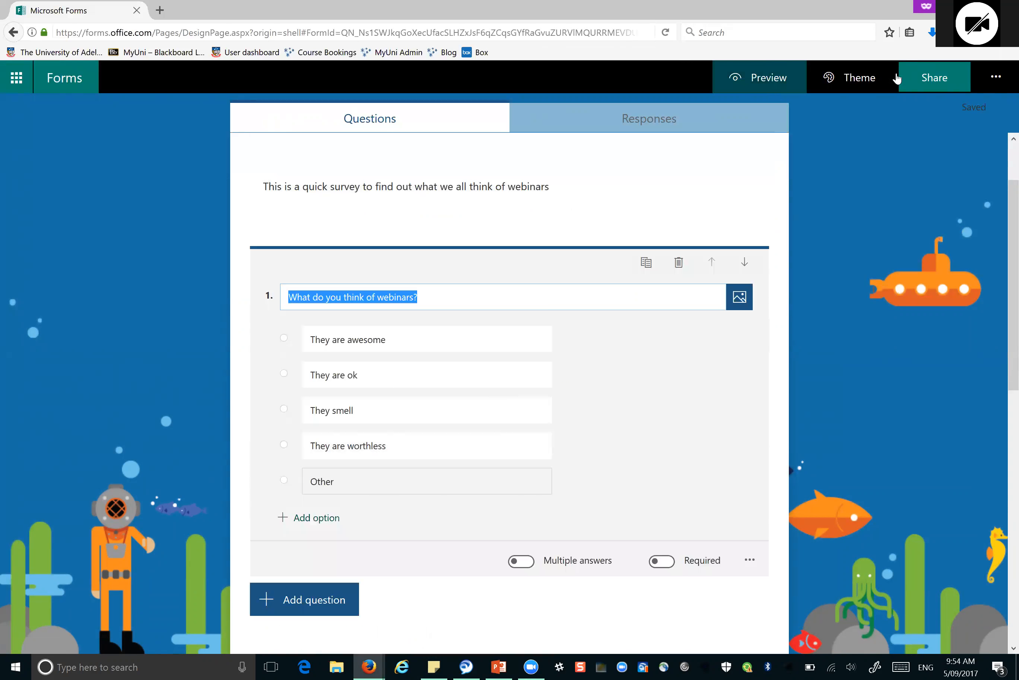
pyautogui.click(996, 77)
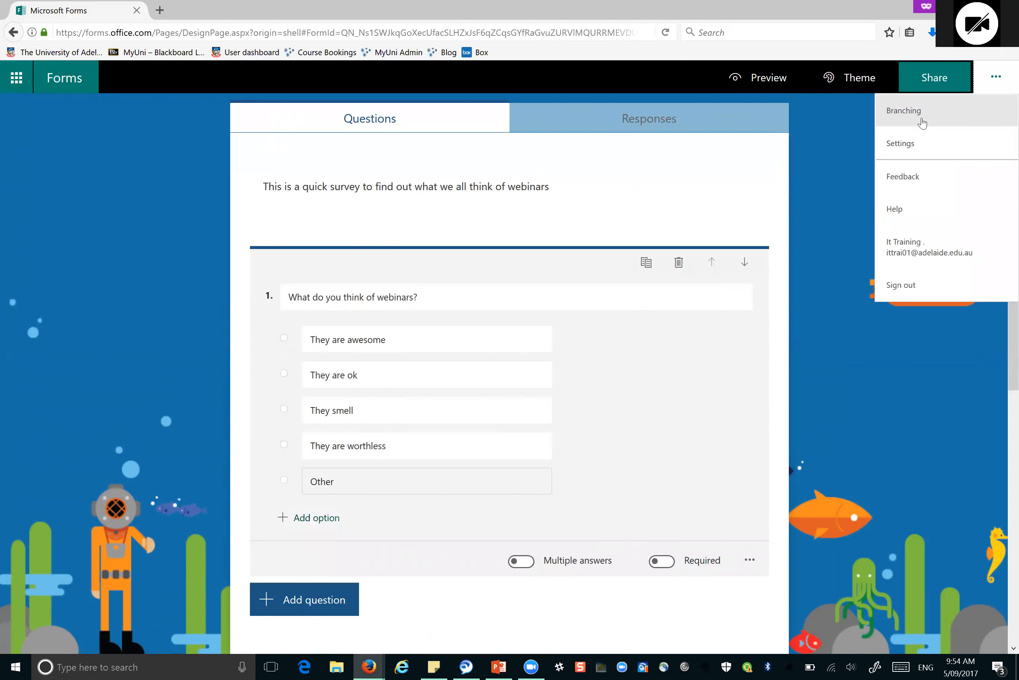
pyautogui.click(921, 114)
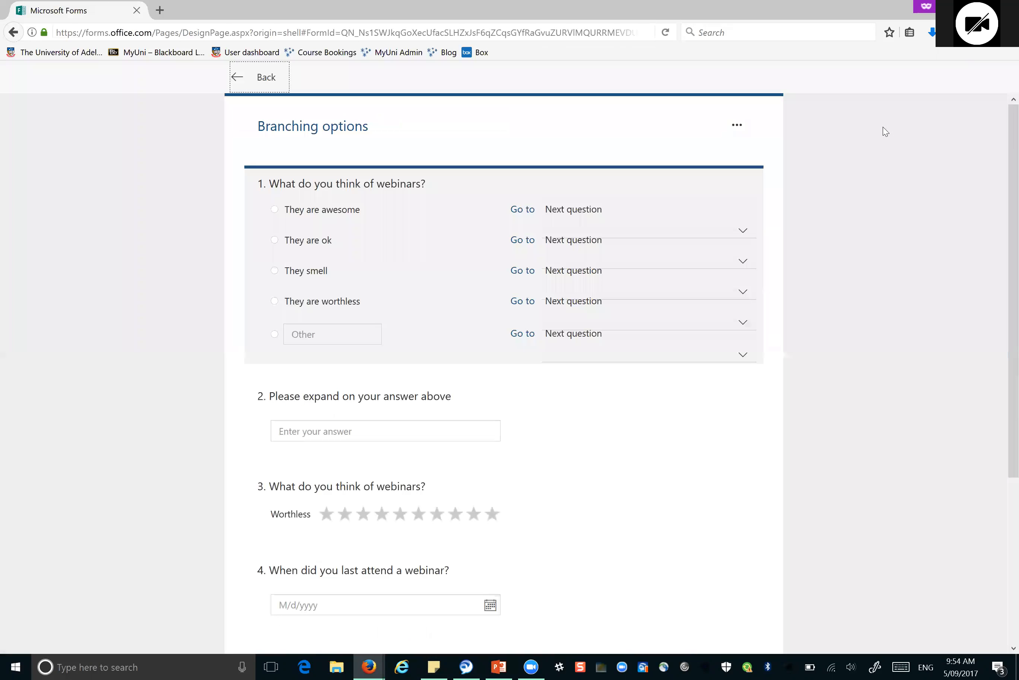
# Step: In question 1's branching, send "They are ok" to question 3, "They smell" to question 2 and "They are worthless" to question 4
pyautogui.click(745, 234)
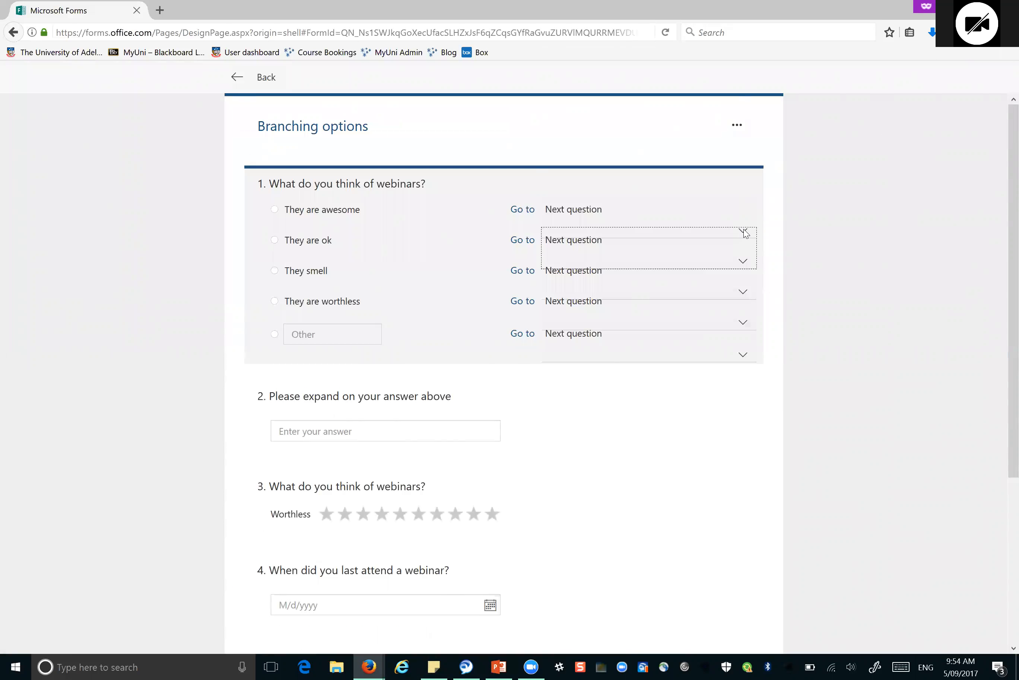
pyautogui.click(744, 233)
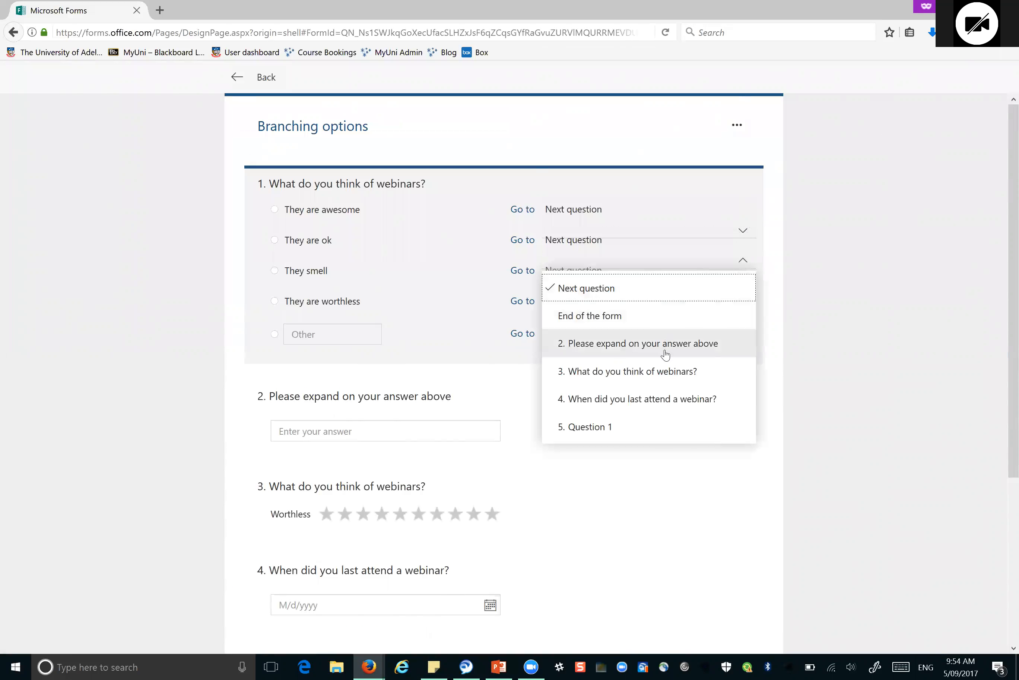
pyautogui.click(656, 374)
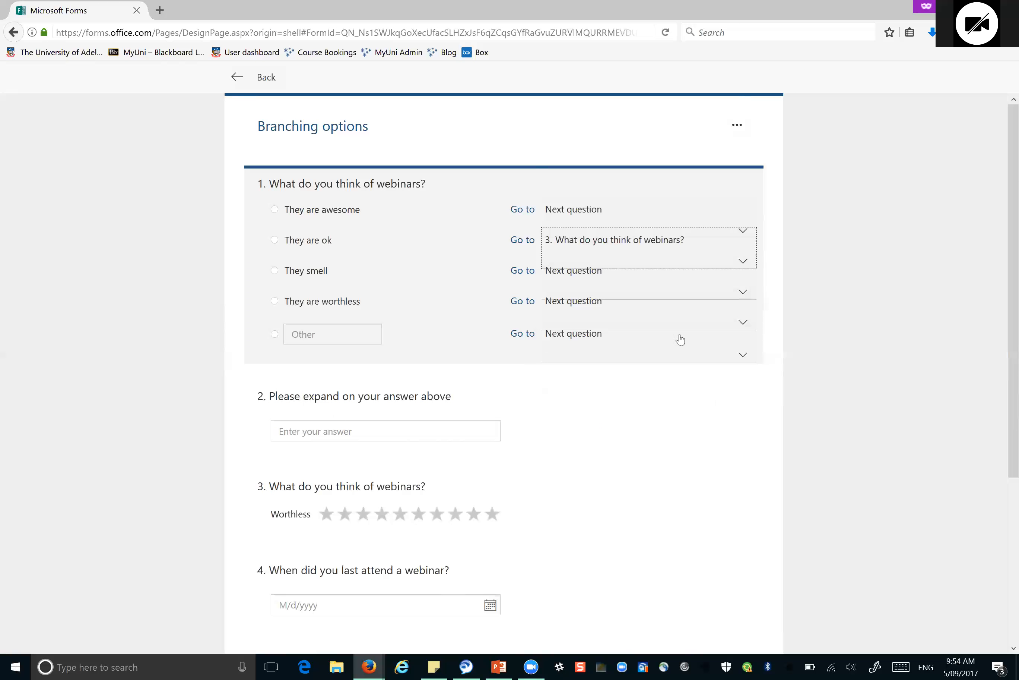
pyautogui.click(749, 263)
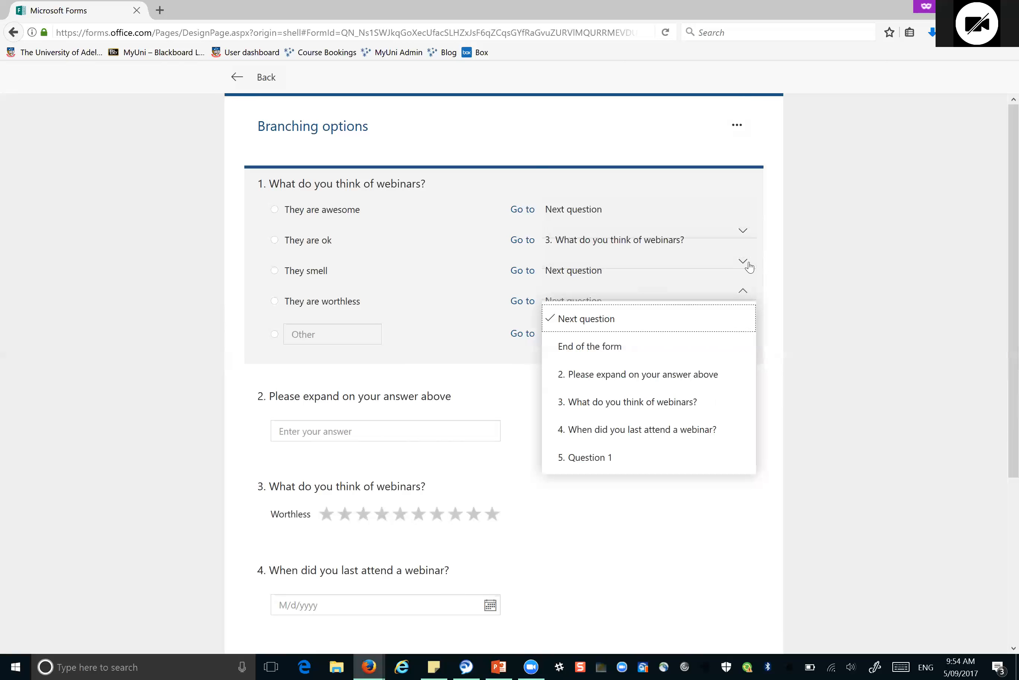
pyautogui.click(685, 375)
pyautogui.click(746, 323)
pyautogui.click(745, 324)
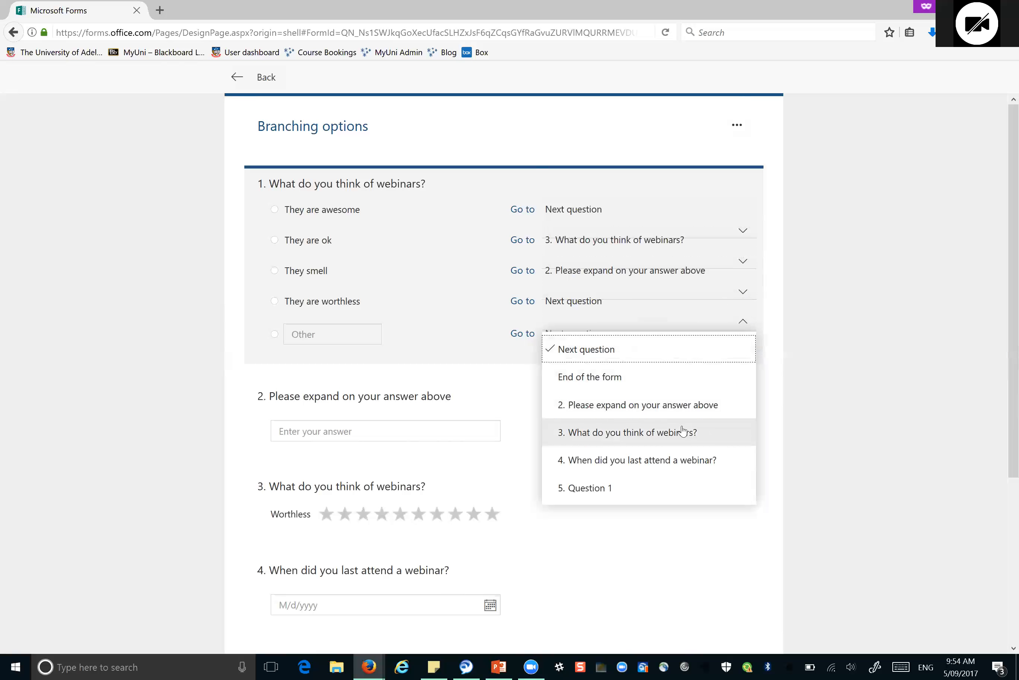
pyautogui.click(675, 468)
# Step: Branch the "Other" and "They are awesome" answers of question 1 to the end of the form
pyautogui.click(743, 357)
pyautogui.click(643, 520)
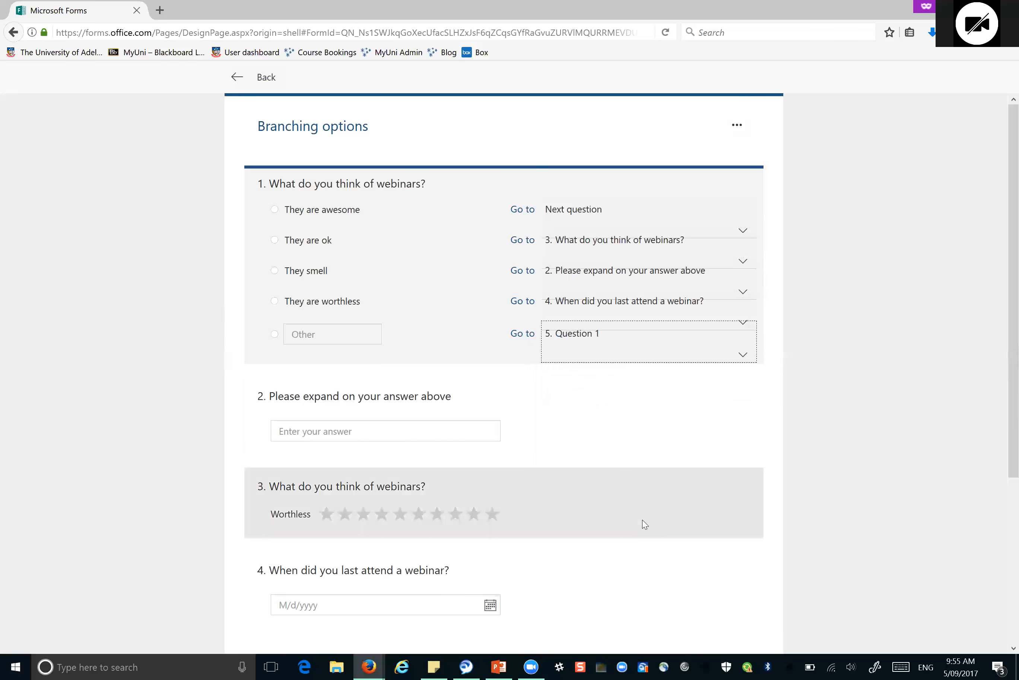
pyautogui.click(743, 354)
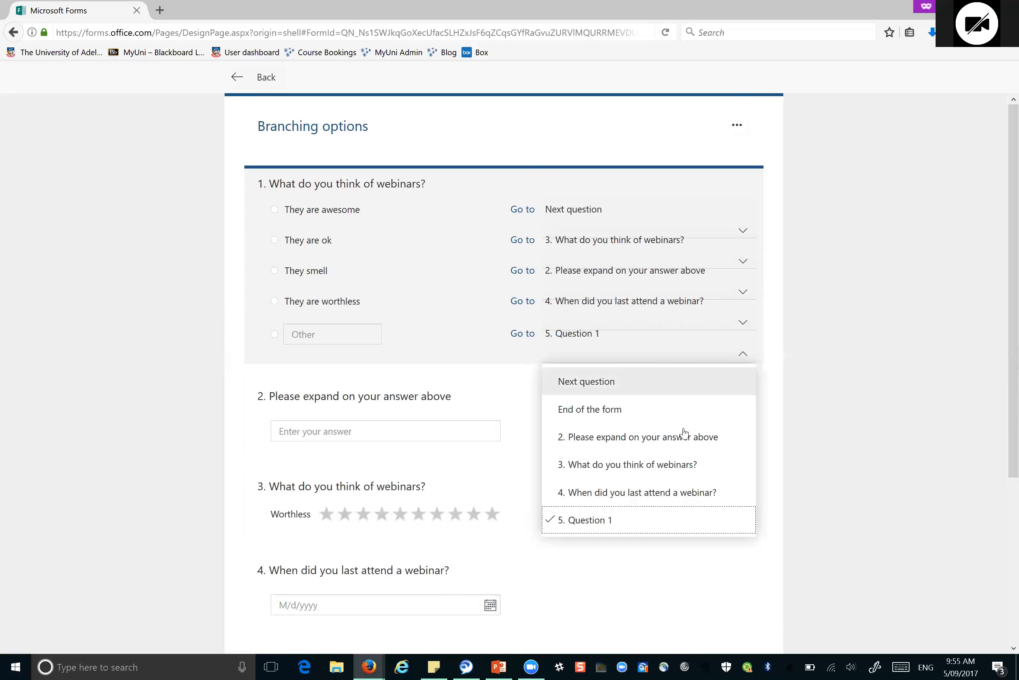
pyautogui.click(675, 411)
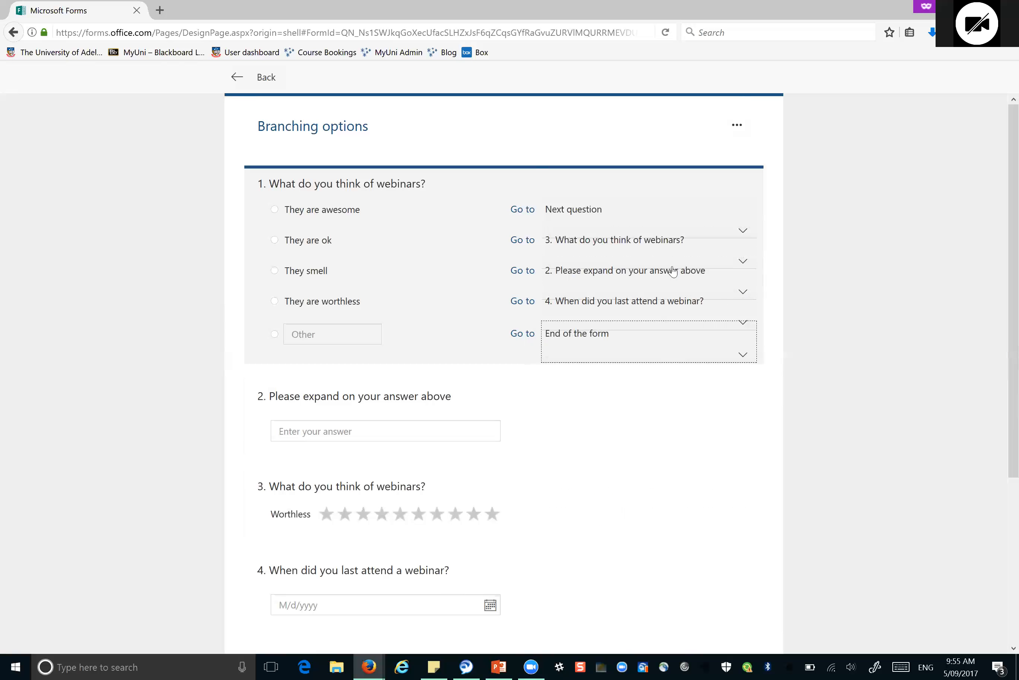
pyautogui.click(713, 210)
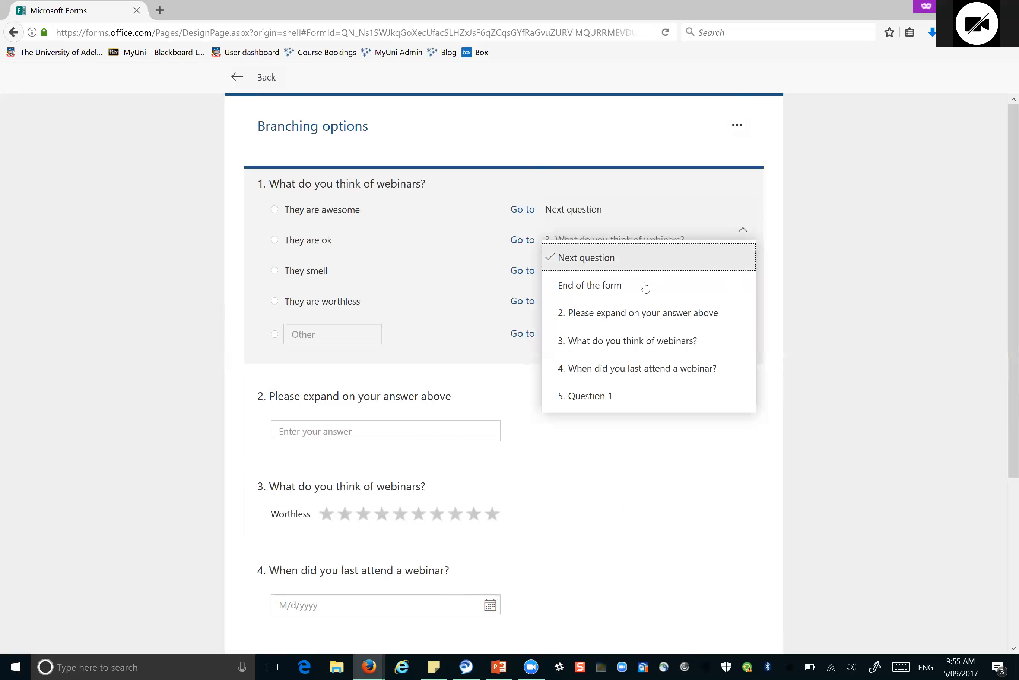
pyautogui.click(639, 287)
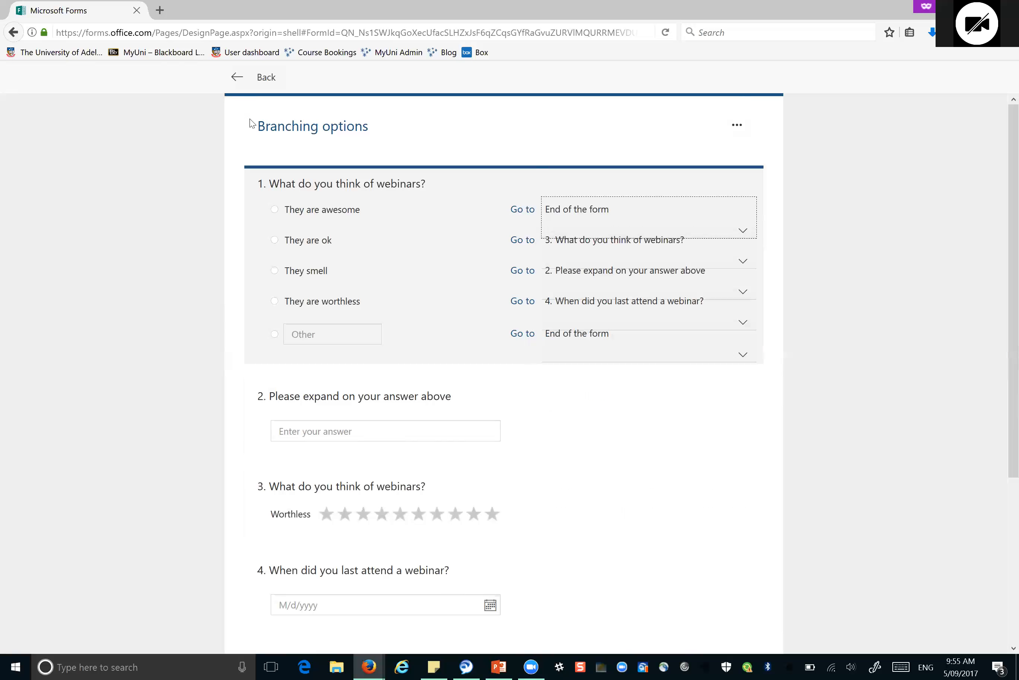
# Step: Preview the webinar survey with its branching applied, and return to editing the form
pyautogui.click(267, 79)
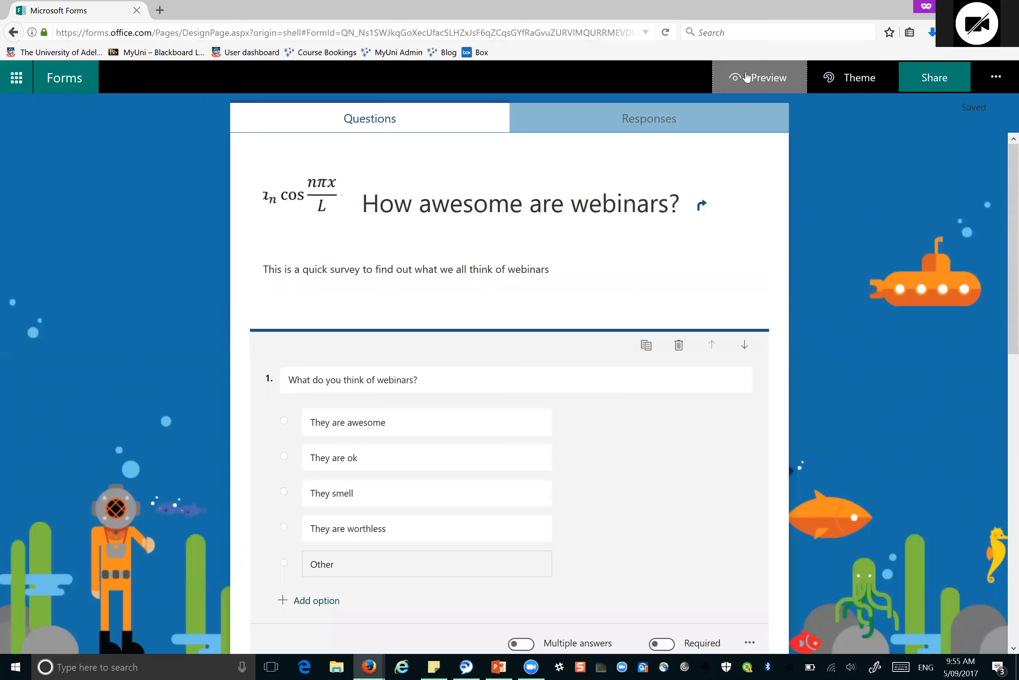
pyautogui.click(749, 79)
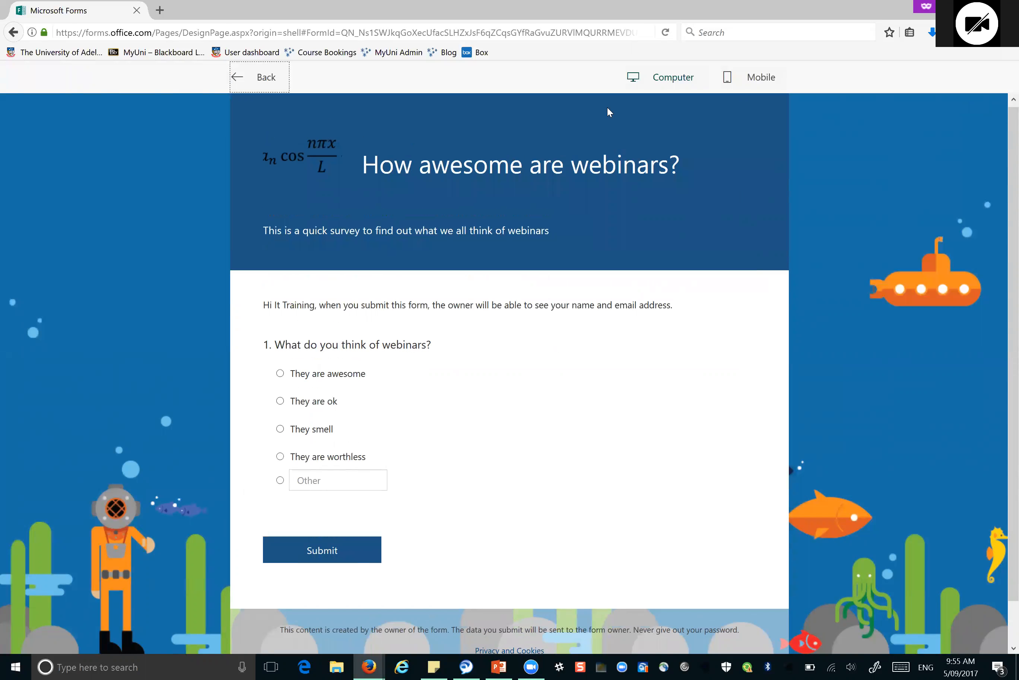
pyautogui.click(254, 76)
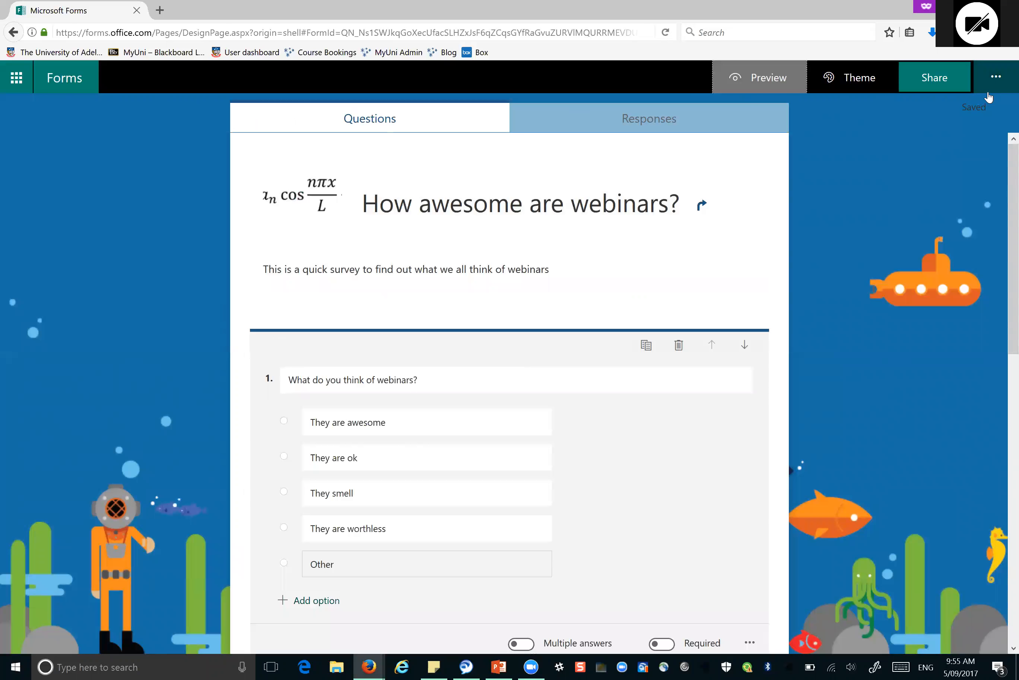
# Step: In the form's branching options, send question 3, "What do you think of webinars?", to question 4, "When did you last attend a webinar?"
pyautogui.click(993, 78)
pyautogui.click(929, 112)
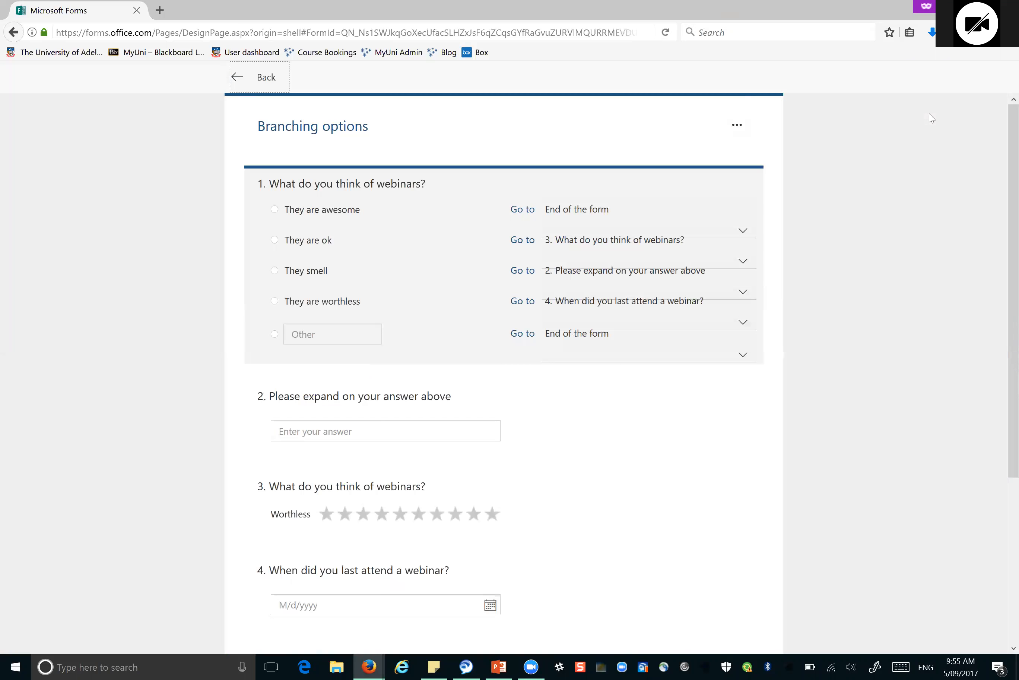
pyautogui.scroll(-5, 726, 419)
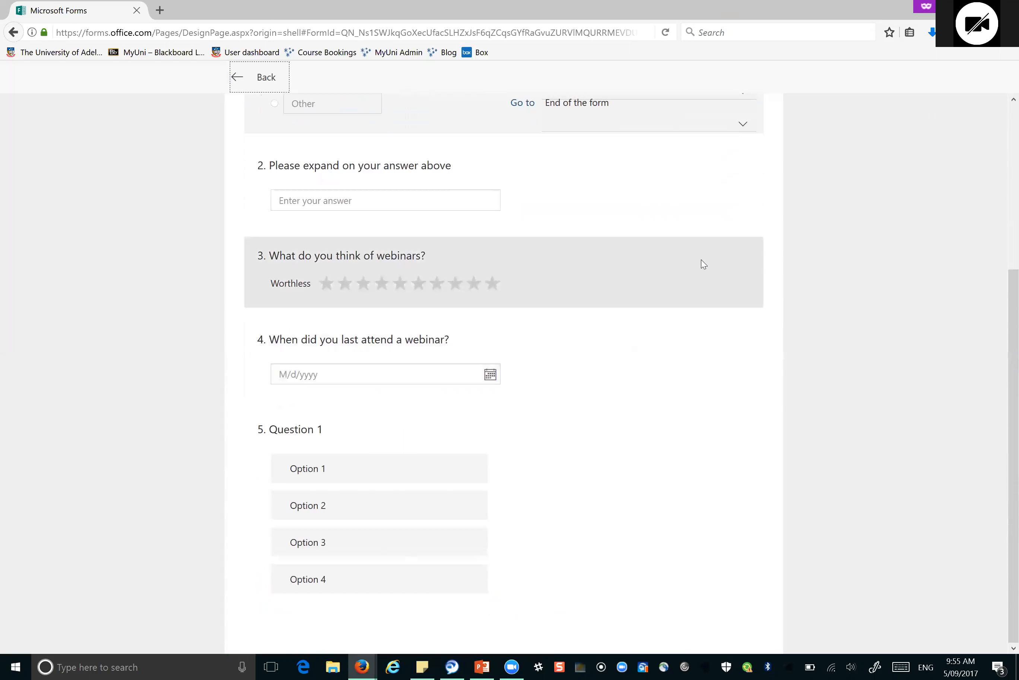
pyautogui.click(701, 260)
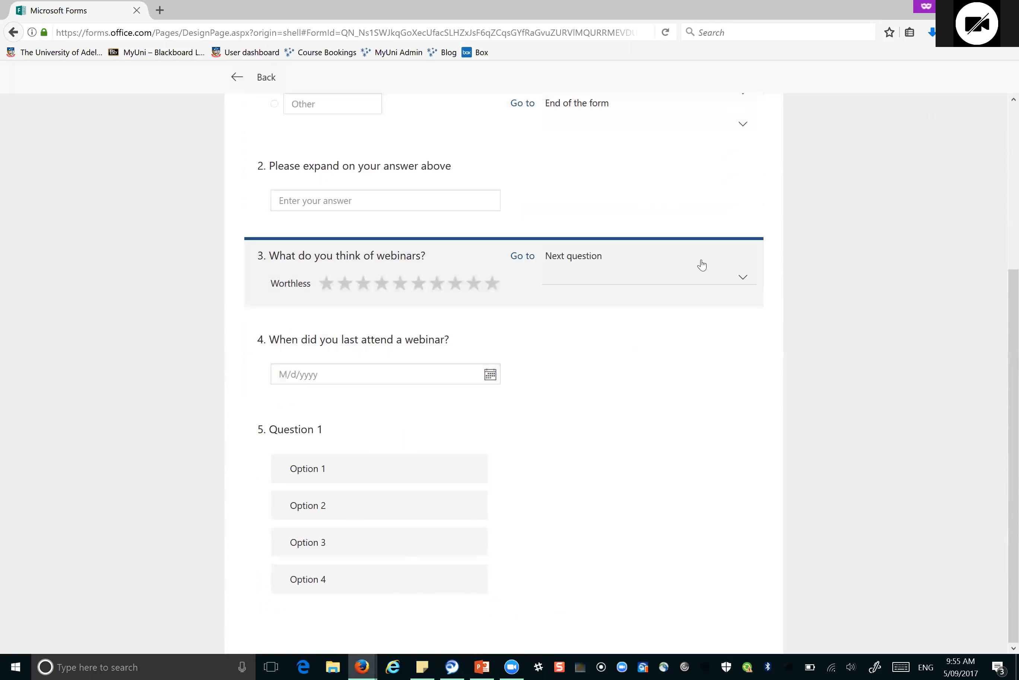
pyautogui.click(743, 279)
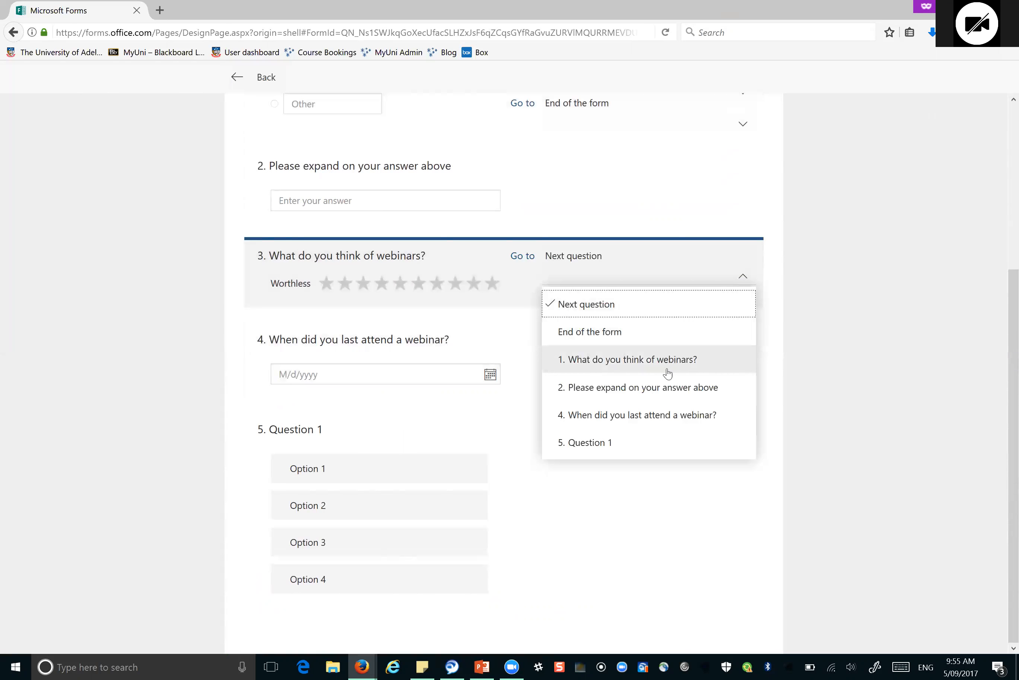
pyautogui.click(665, 412)
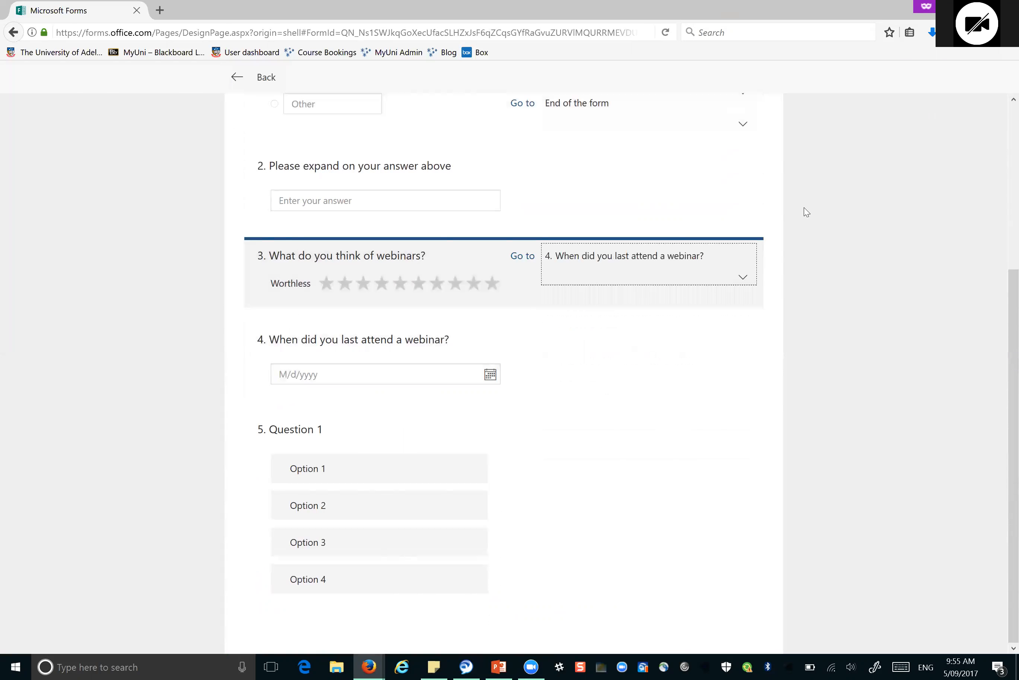
# Step: Set the branching of all five answers of question 1, including "Other", to "Next question", and return to the form
pyautogui.scroll(5, 694, 496)
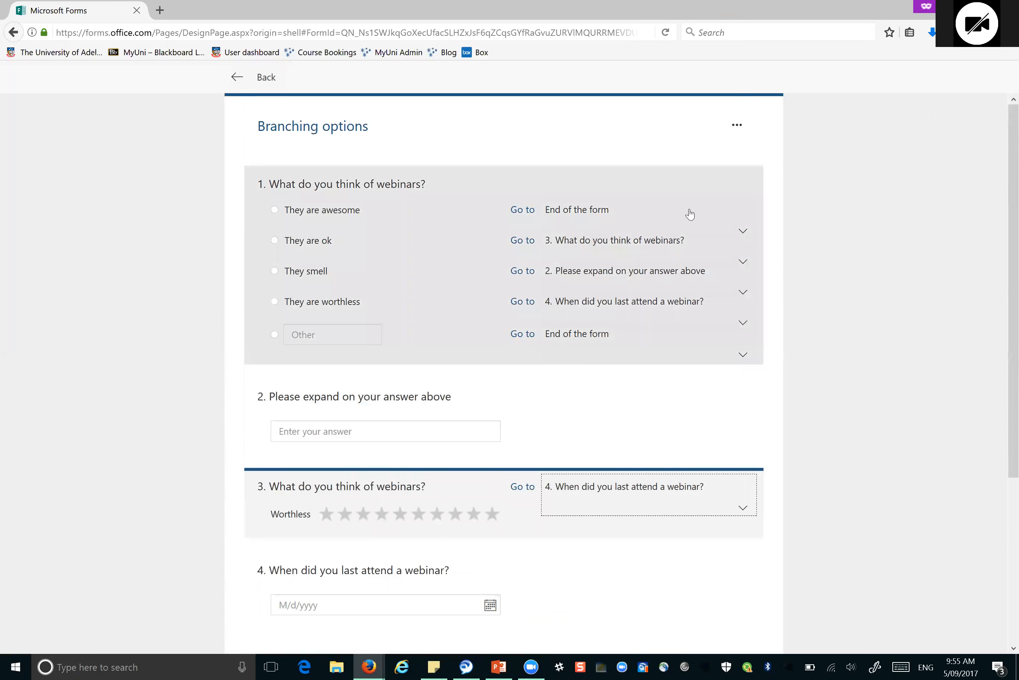
pyautogui.click(689, 215)
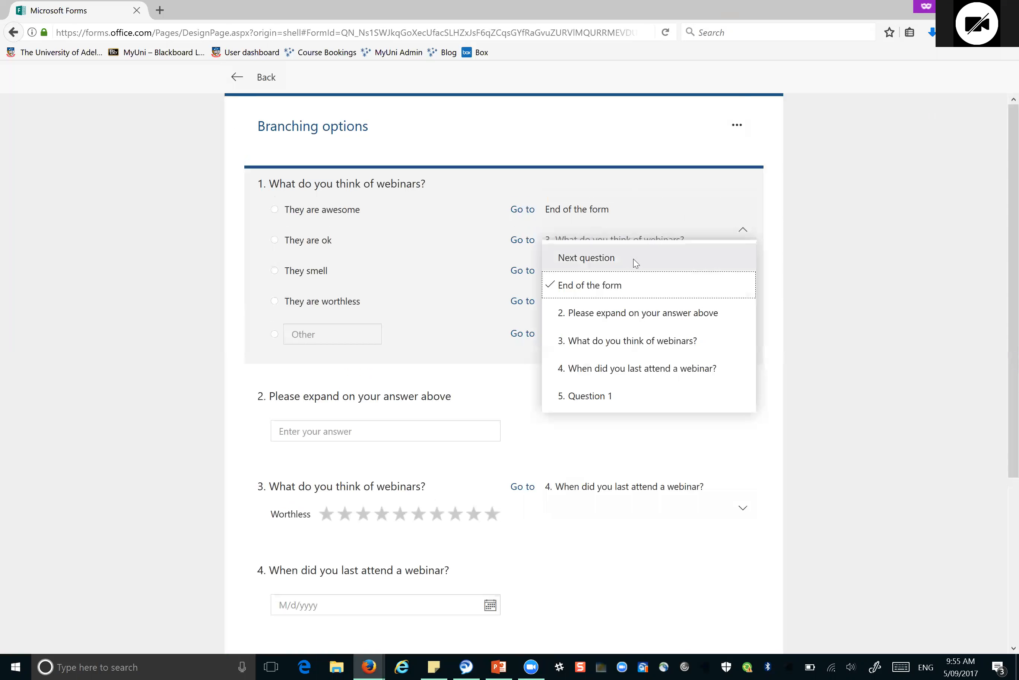
pyautogui.click(635, 262)
pyautogui.click(643, 241)
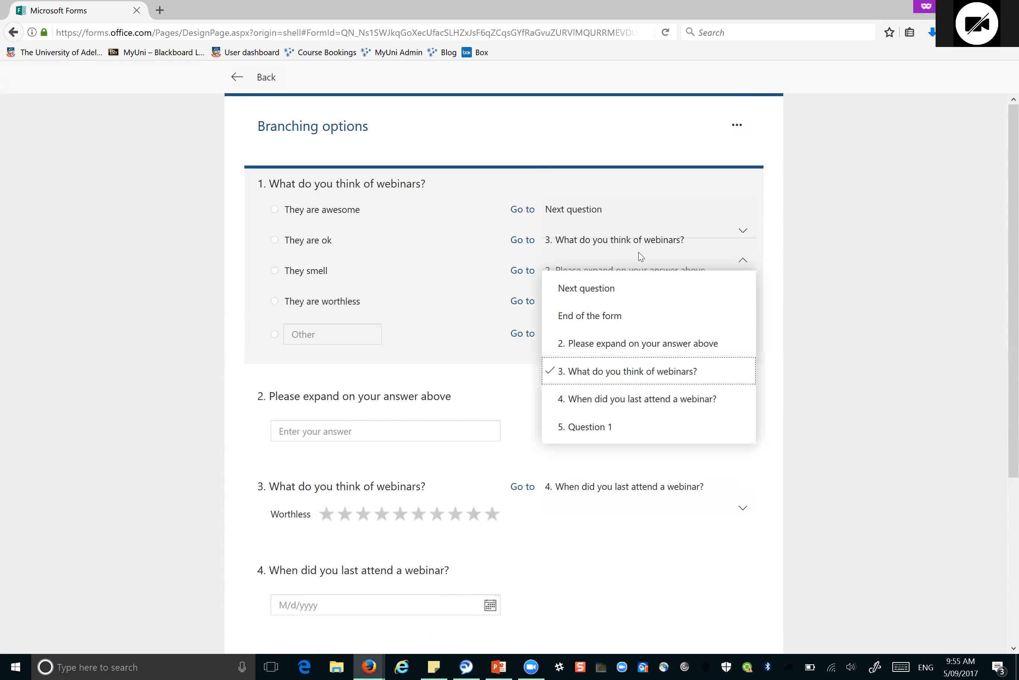
pyautogui.click(631, 297)
pyautogui.click(632, 277)
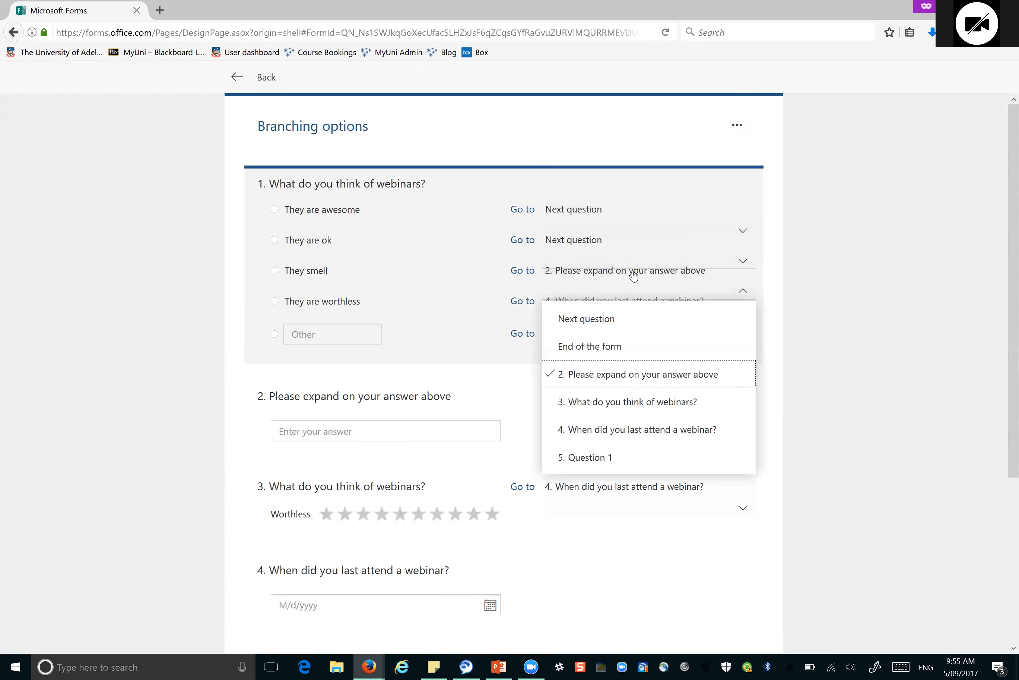
pyautogui.click(614, 319)
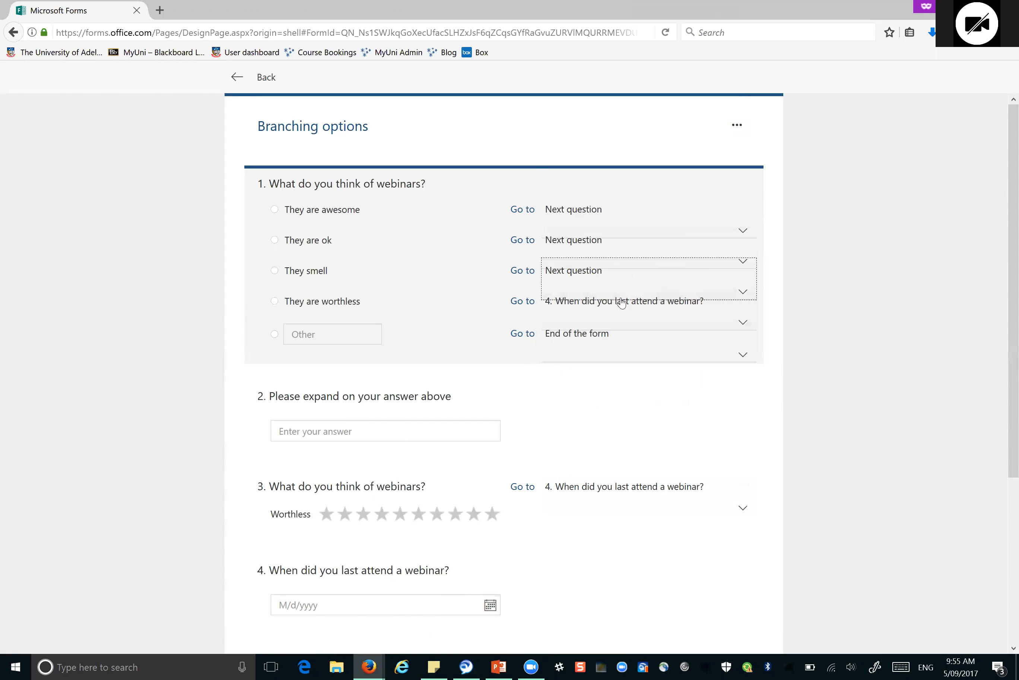
pyautogui.click(622, 302)
pyautogui.click(604, 351)
pyautogui.click(607, 338)
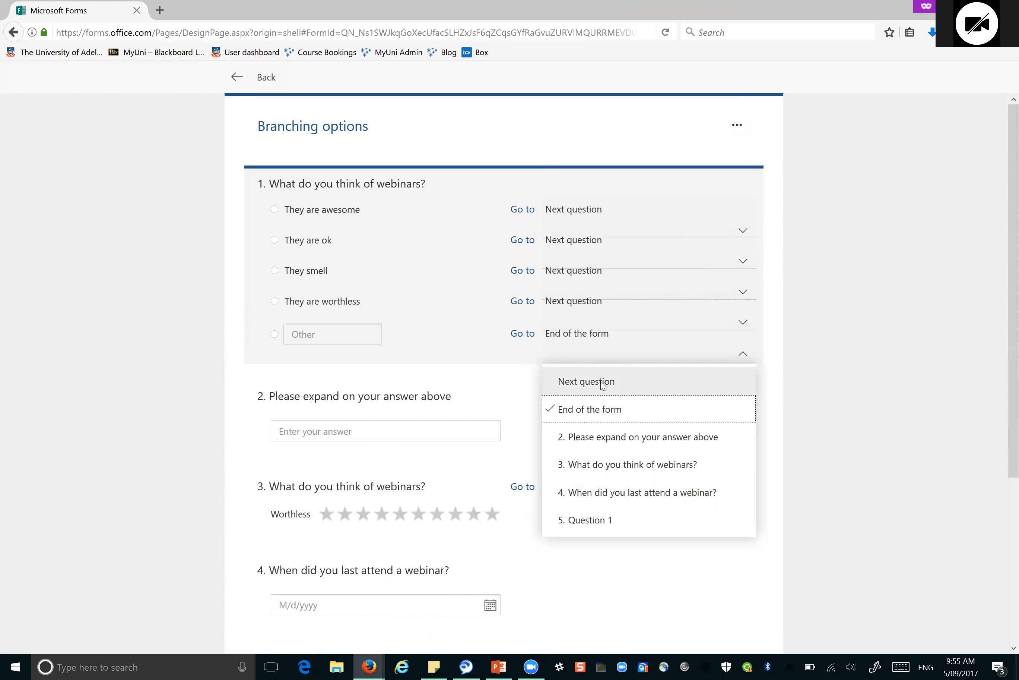
pyautogui.click(600, 380)
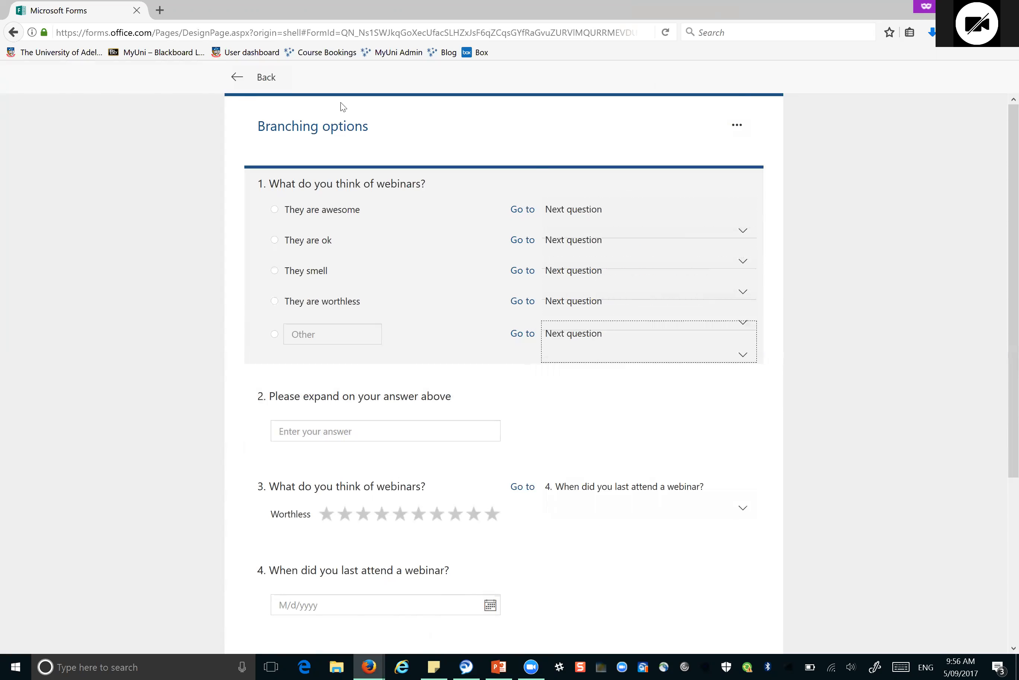
pyautogui.click(264, 75)
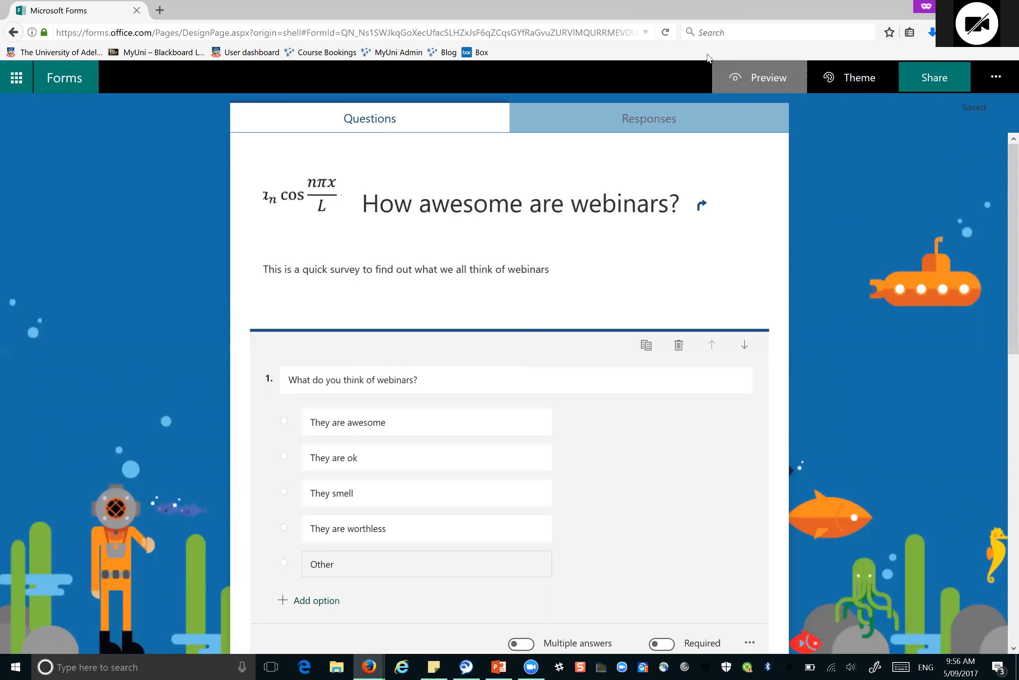
# Step: Preview the full survey and try ranking Option 1 below Option 2 in question 5, ending back in the form editor
pyautogui.click(765, 79)
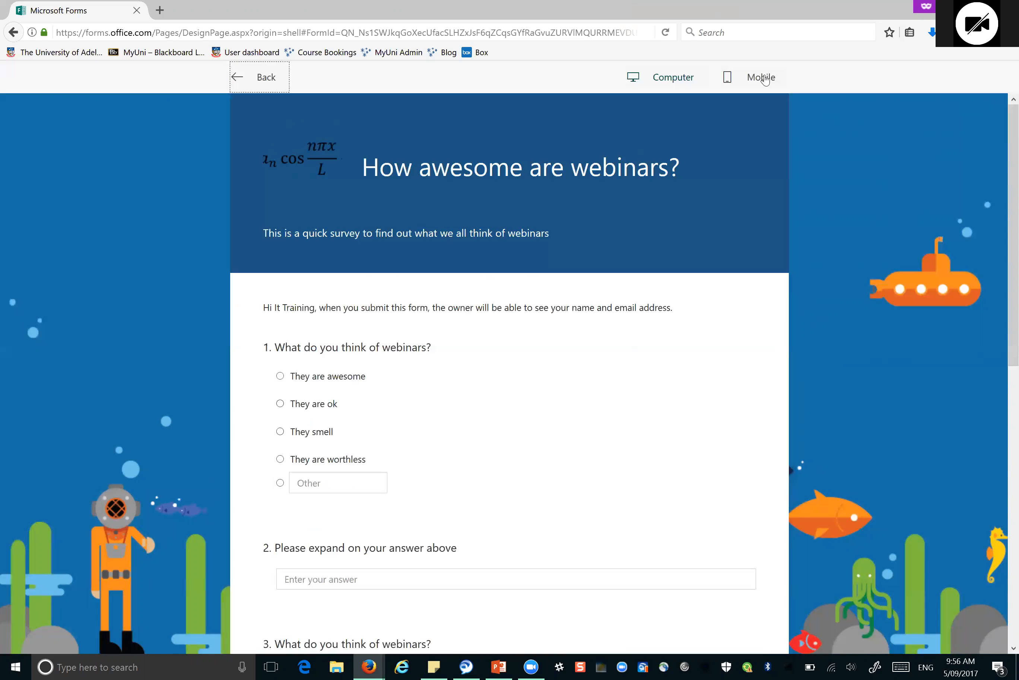
pyautogui.scroll(-10, 720, 377)
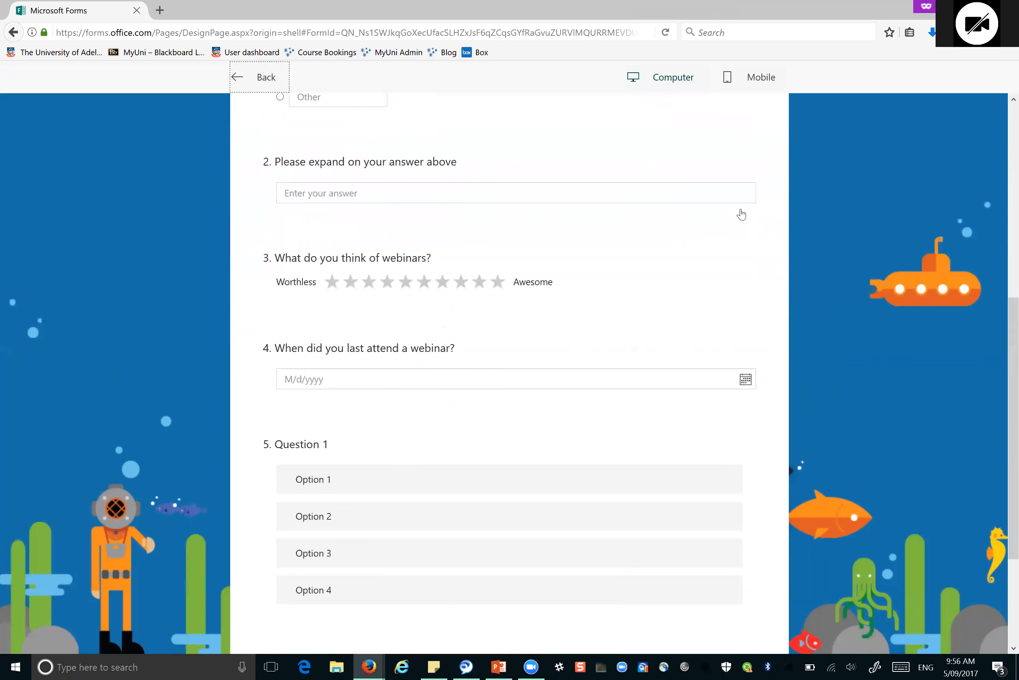
pyautogui.scroll(-1, 741, 214)
pyautogui.moveTo(709, 377); pyautogui.dragTo(722, 419)
pyautogui.scroll(7, 728, 395)
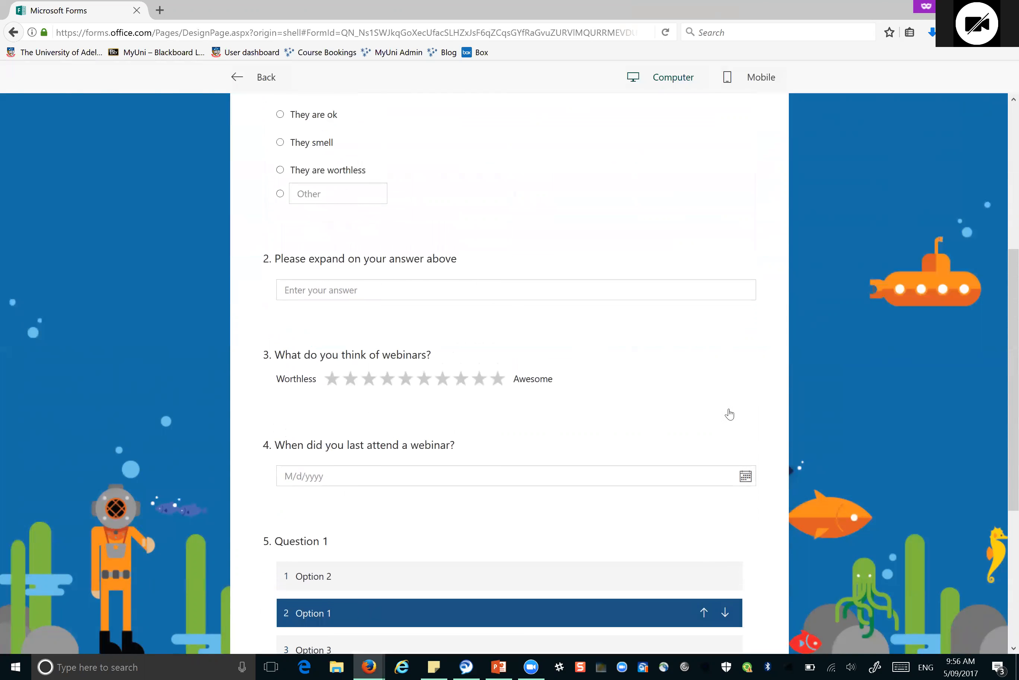
pyautogui.scroll(2, 743, 448)
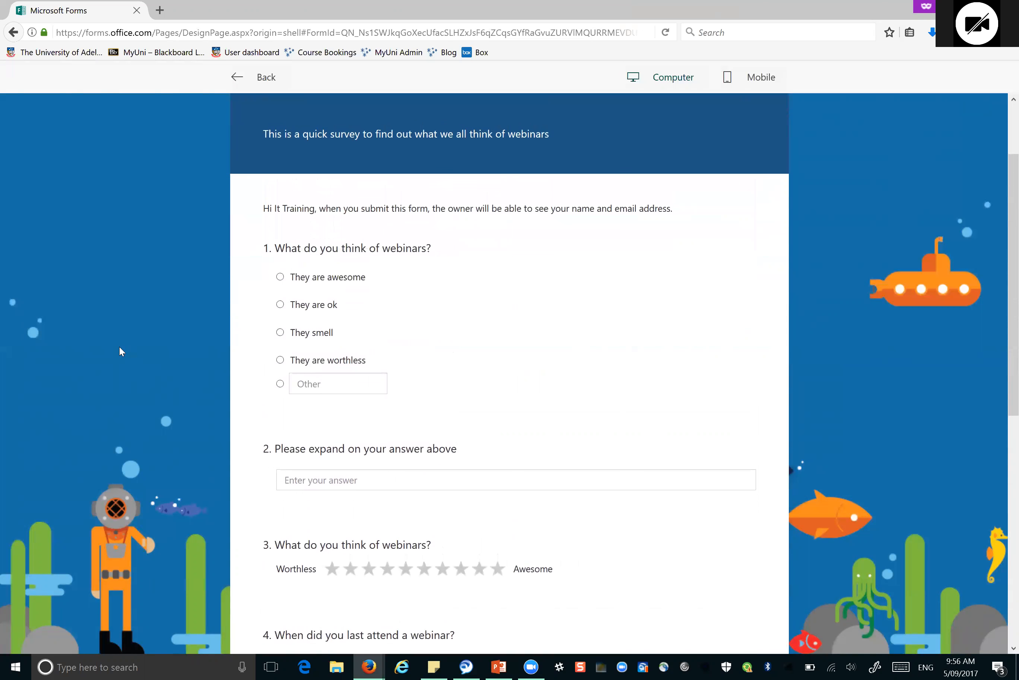
pyautogui.click(237, 79)
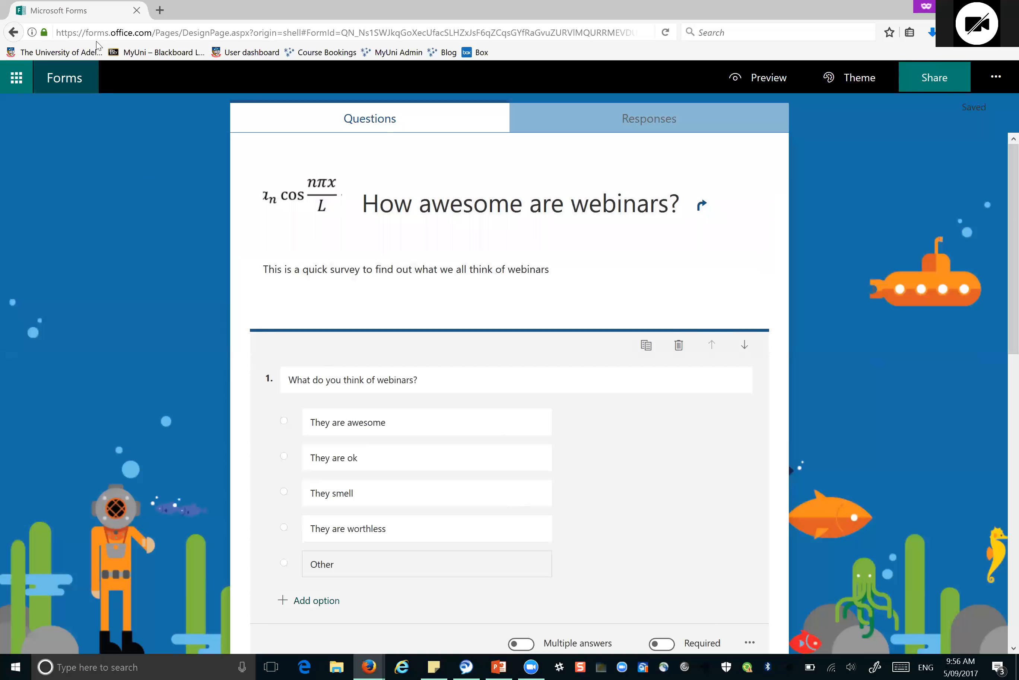
pyautogui.click(102, 4)
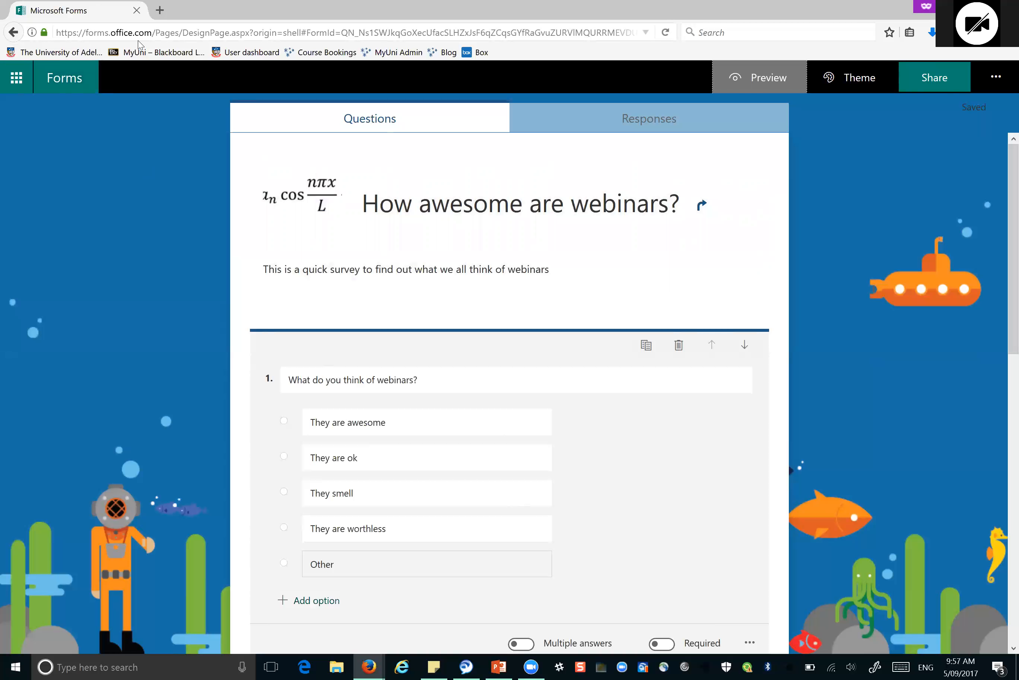
pyautogui.click(17, 77)
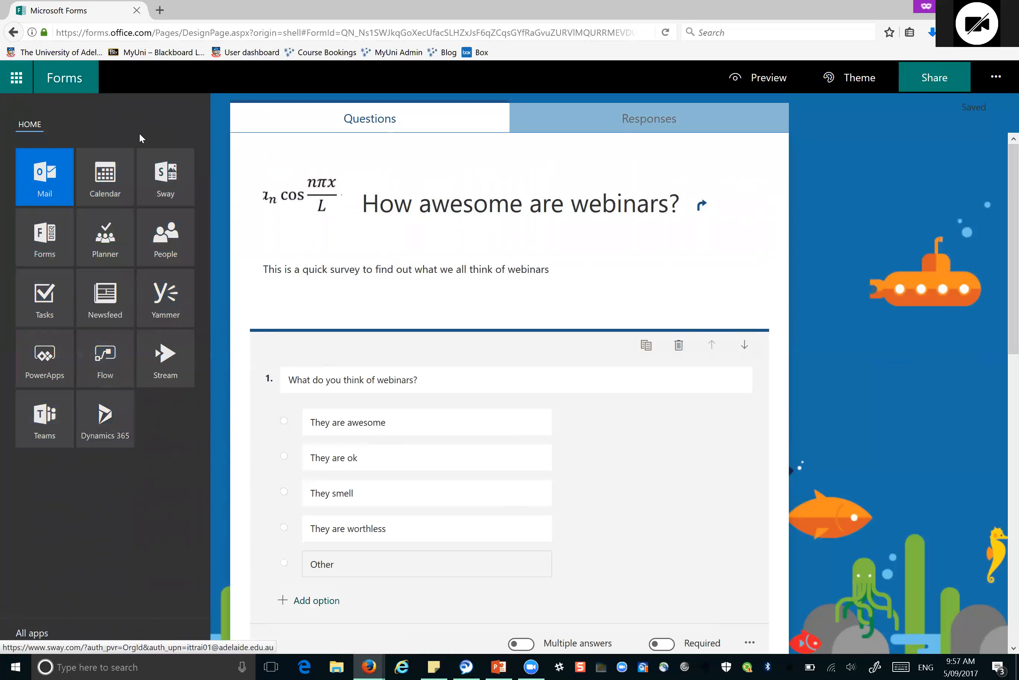
pyautogui.click(883, 203)
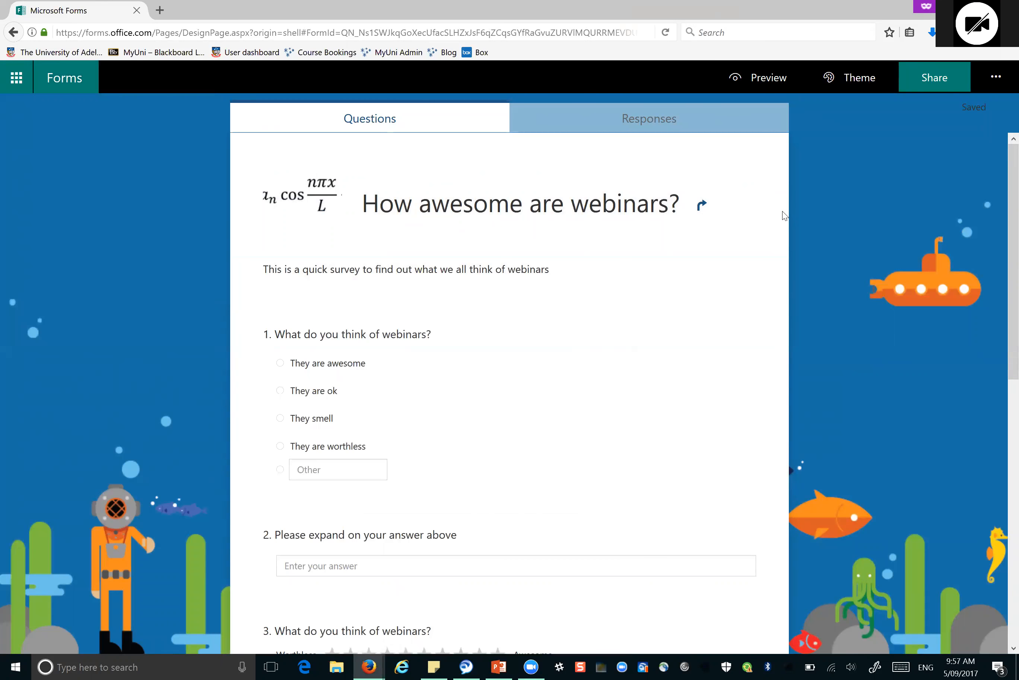